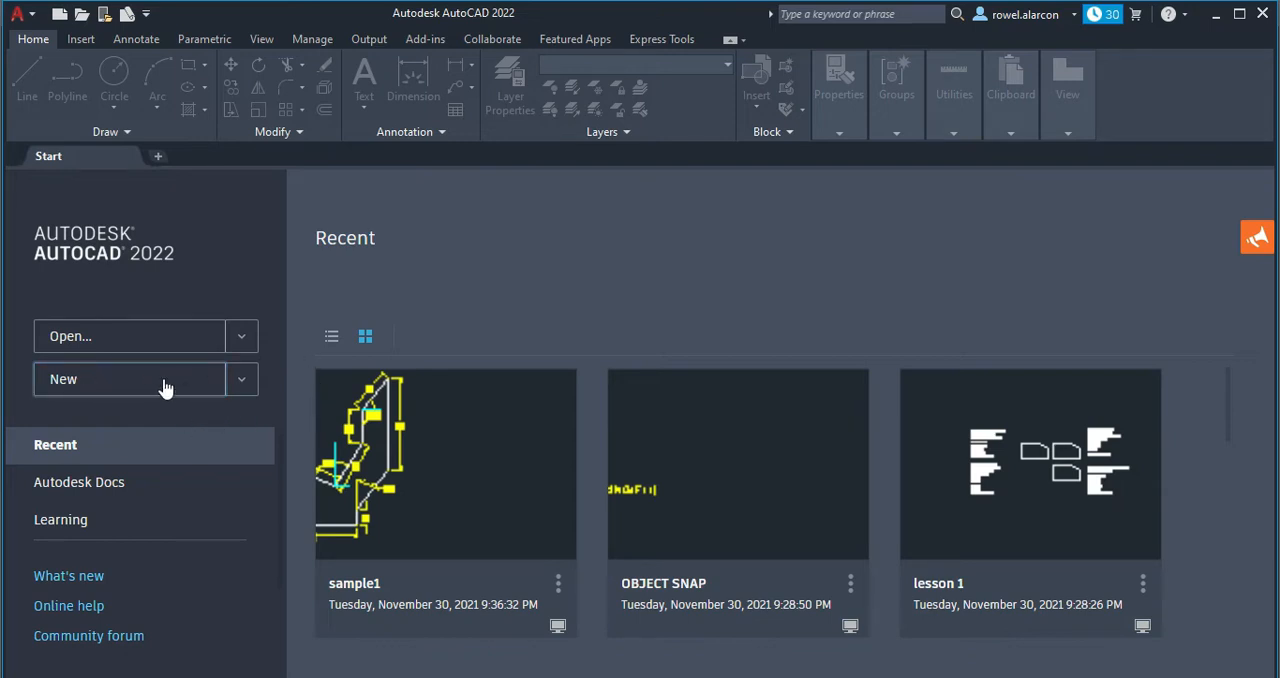
{"action": "left_click", "coordinate": [242, 381]}
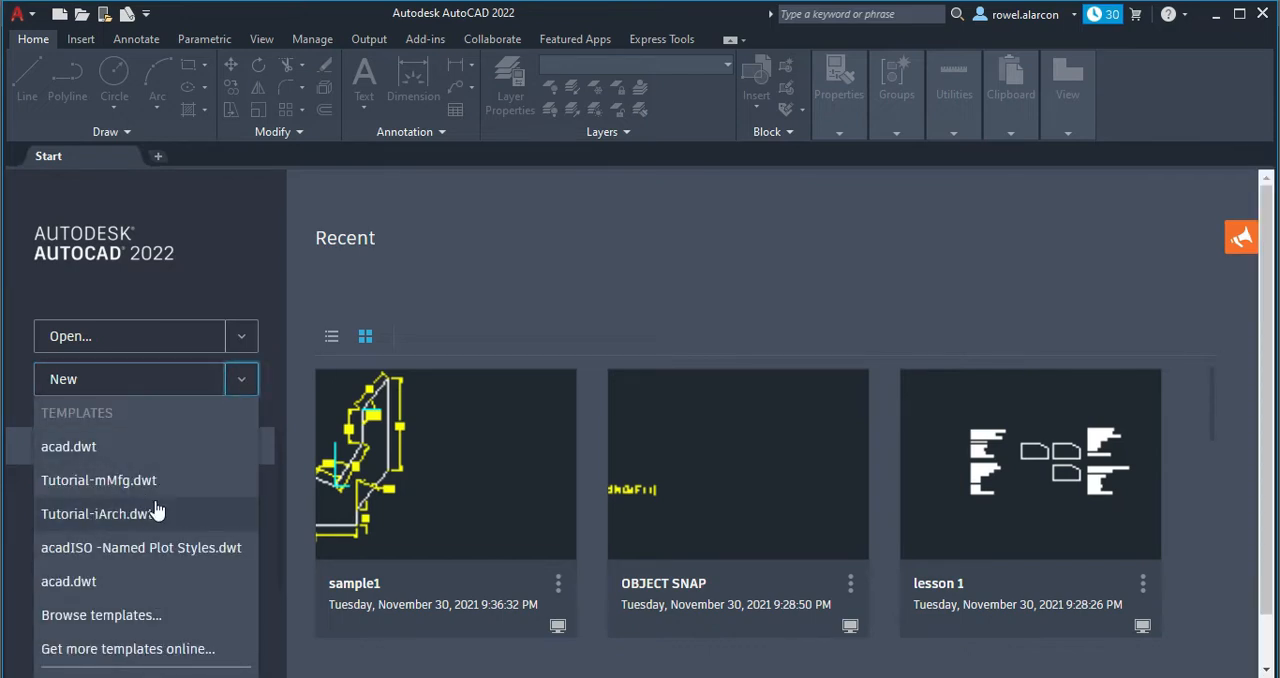
{"action": "left_click", "coordinate": [150, 616]}
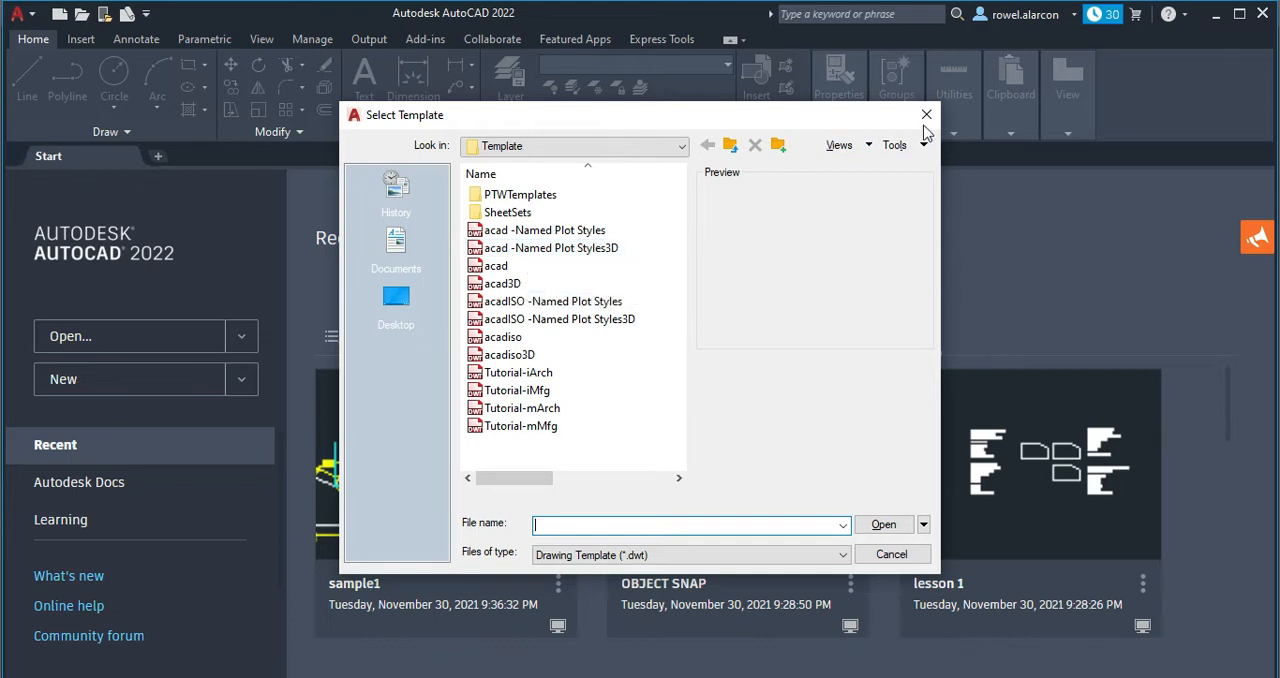
{"action": "left_click", "coordinate": [926, 115]}
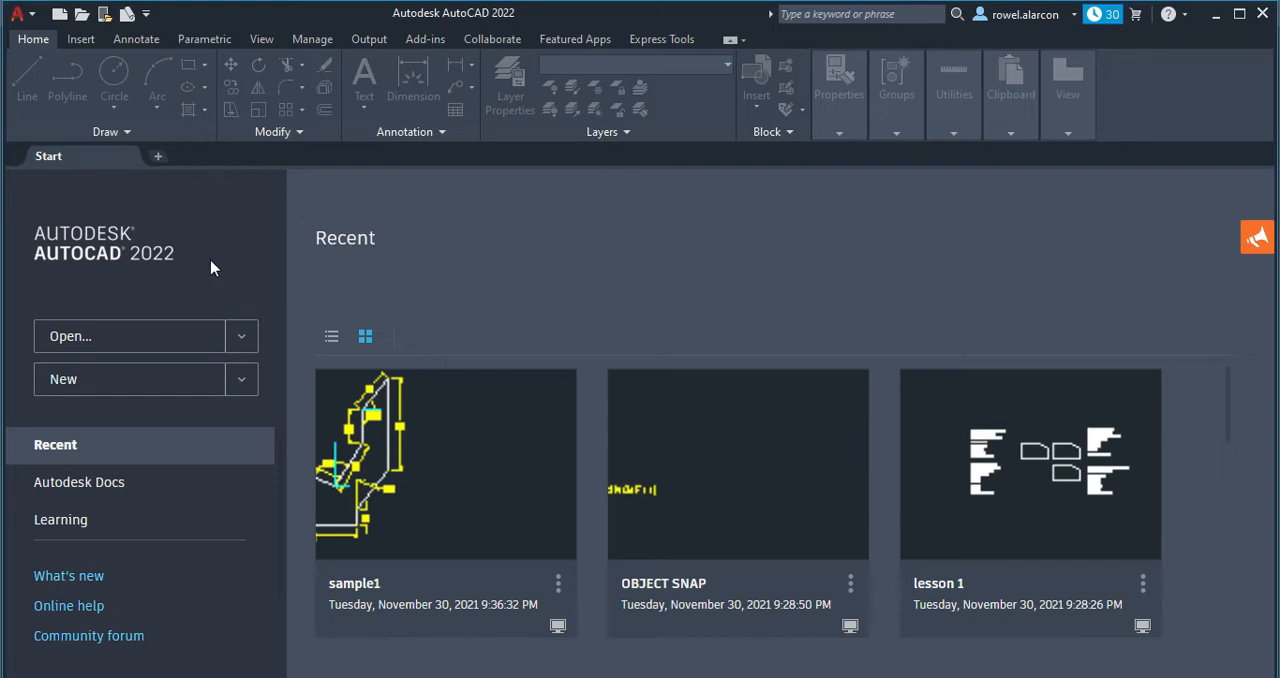
Create a new drawing and delete the default viewport from Layout1.
{"action": "left_click", "coordinate": [193, 386]}
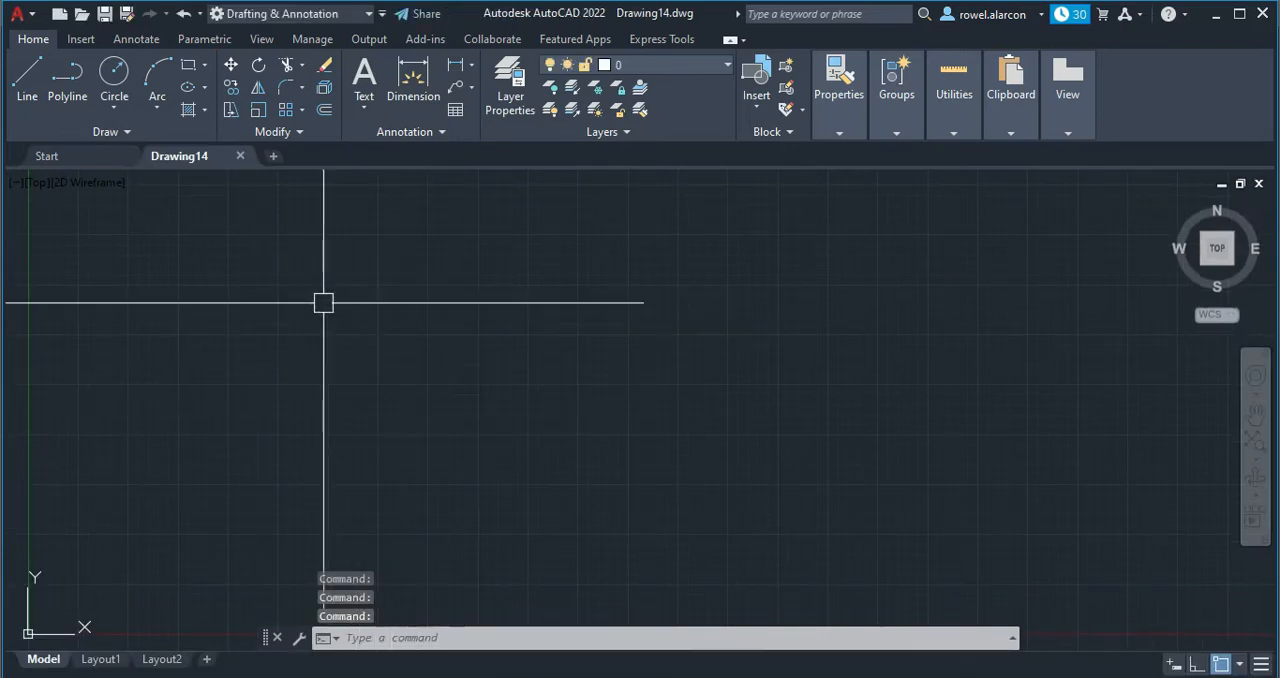
{"action": "left_click", "coordinate": [102, 660]}
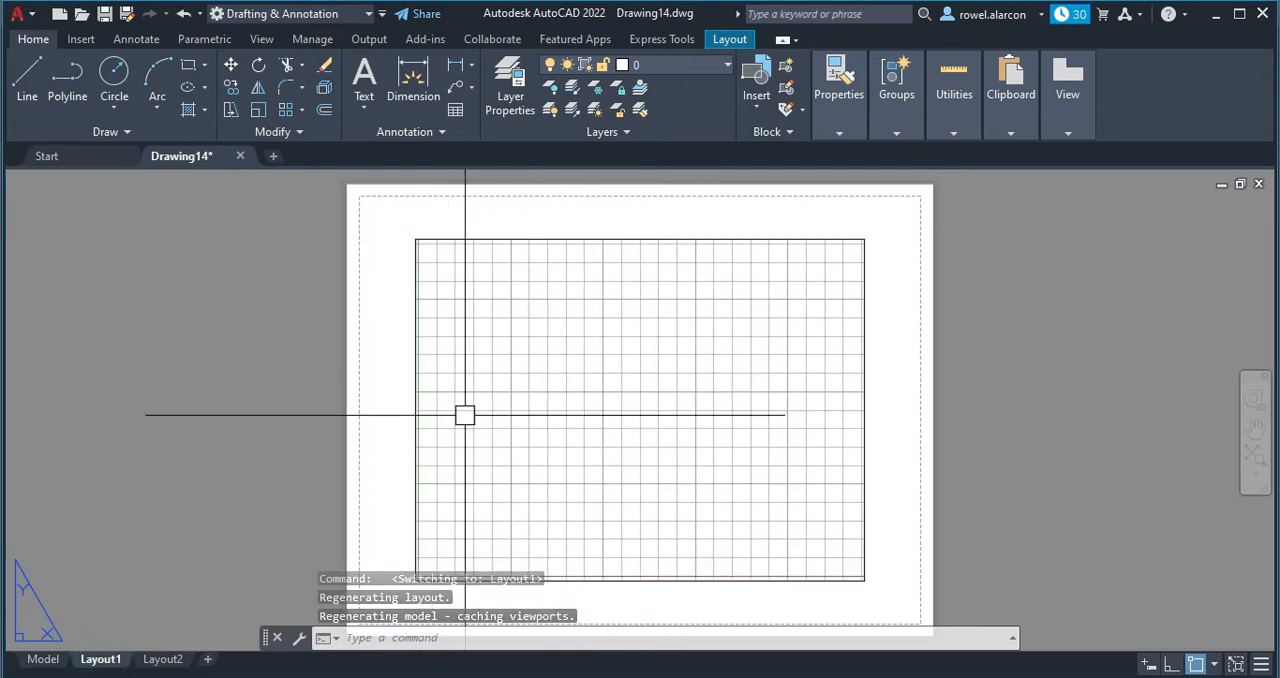
{"action": "middle_click_drag", "start_coordinate": [543, 409], "coordinate": [551, 335]}
{"action": "scroll", "coordinate": [551, 335], "scroll_direction": "down", "scroll_amount": 2}
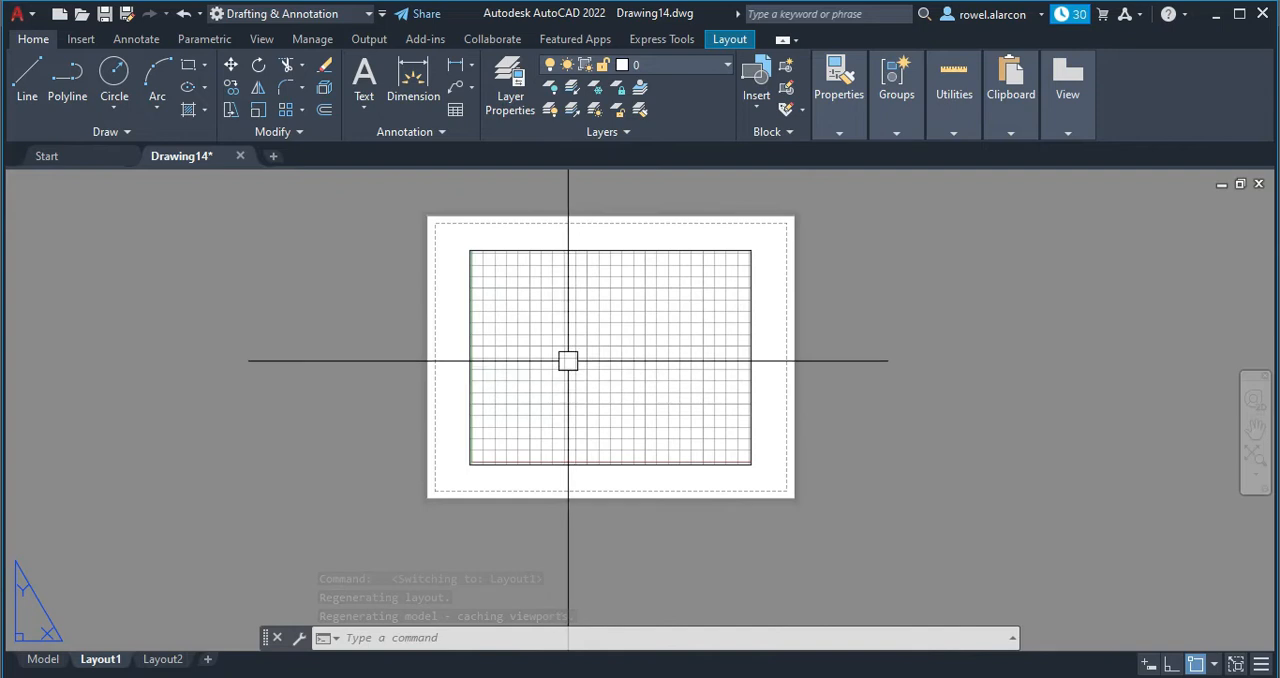
{"action": "left_click", "coordinate": [562, 252]}
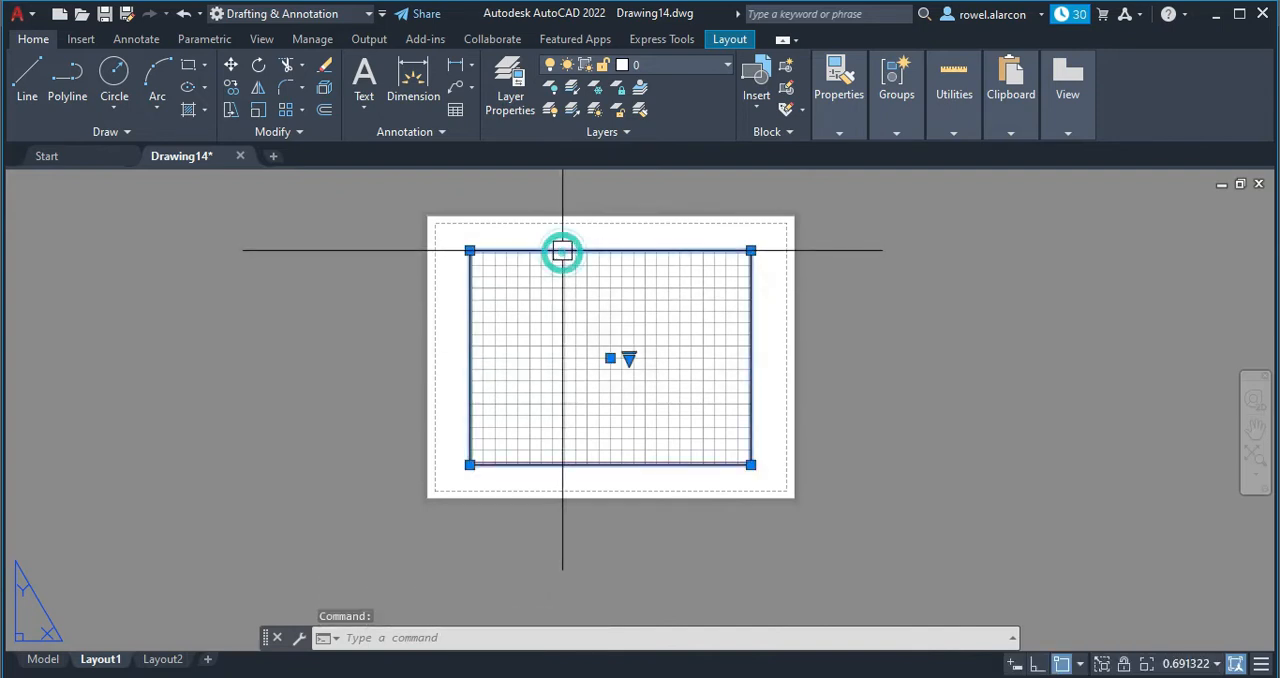
{"action": "key", "text": "Delete"}
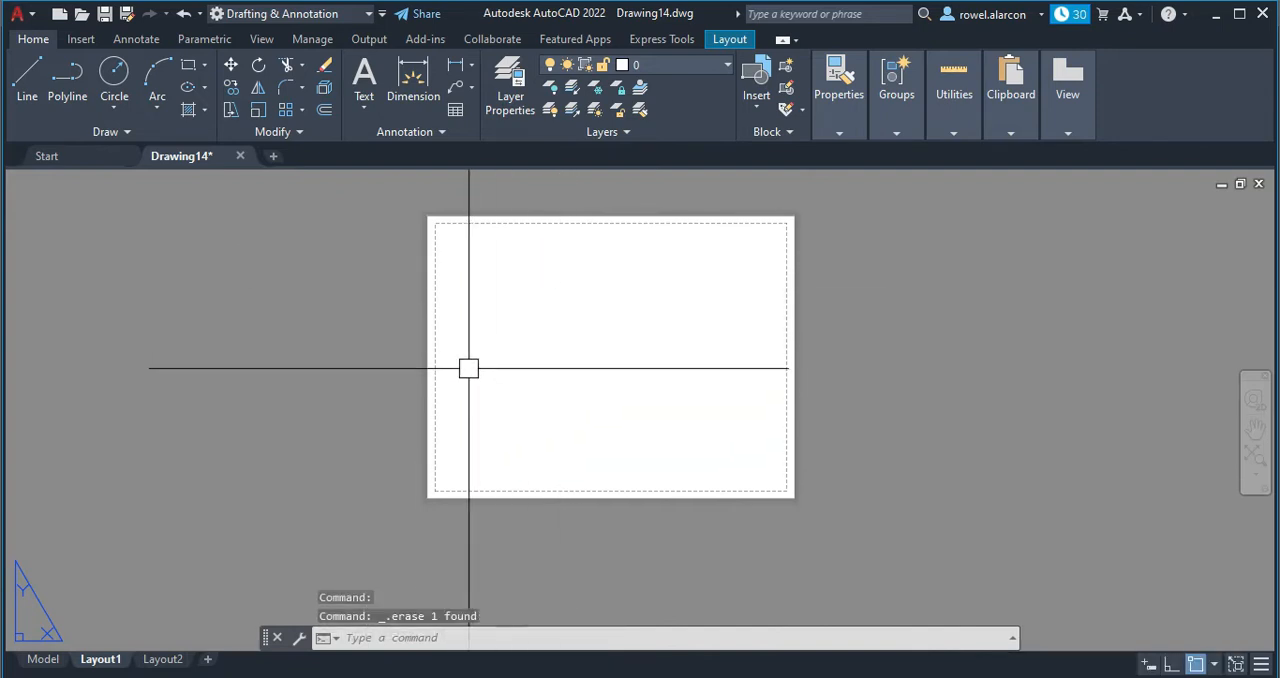
Modify Layout1's page setup, choosing the Letter (8.50 x 11.00 Inches) paper size.
{"action": "left_click", "coordinate": [29, 661]}
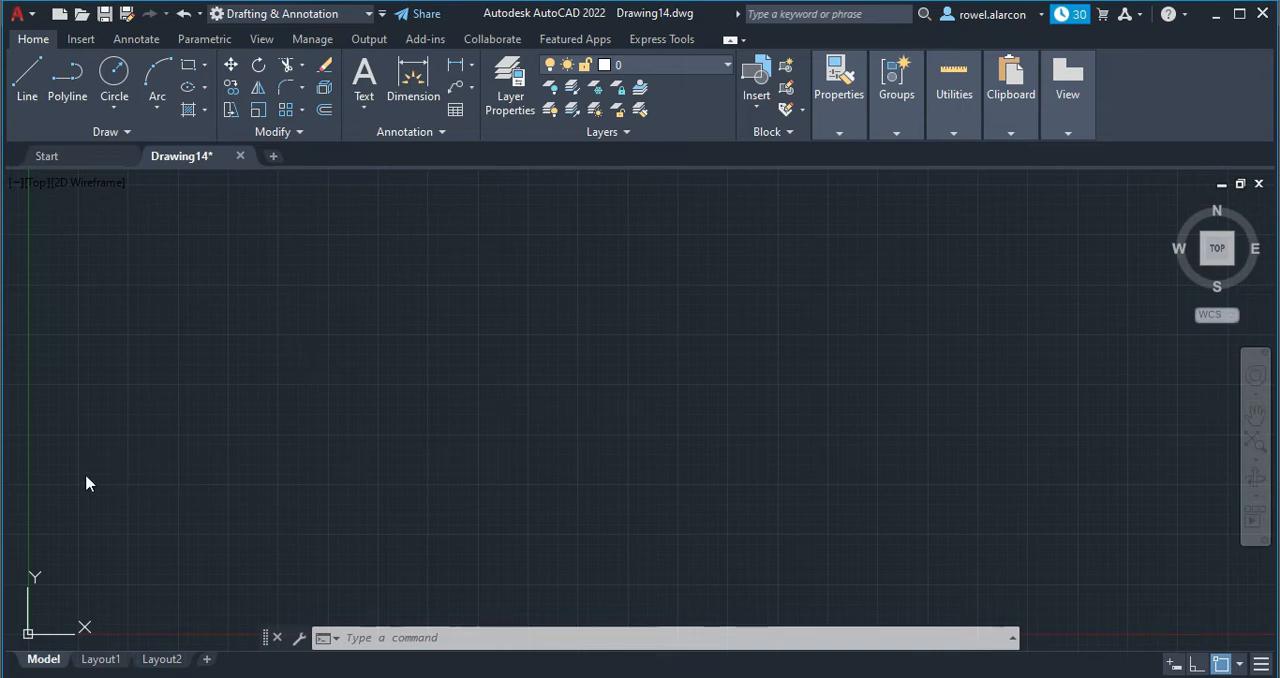
{"action": "left_click", "coordinate": [103, 660]}
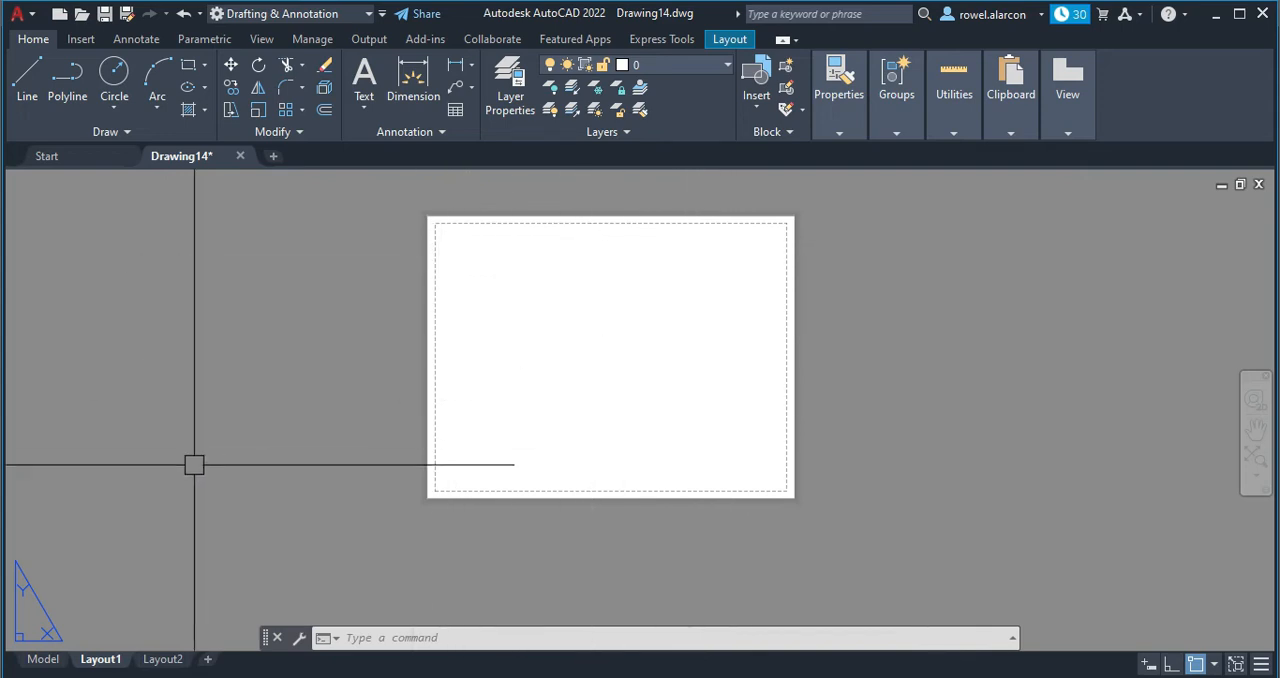
{"action": "right_click", "coordinate": [112, 668]}
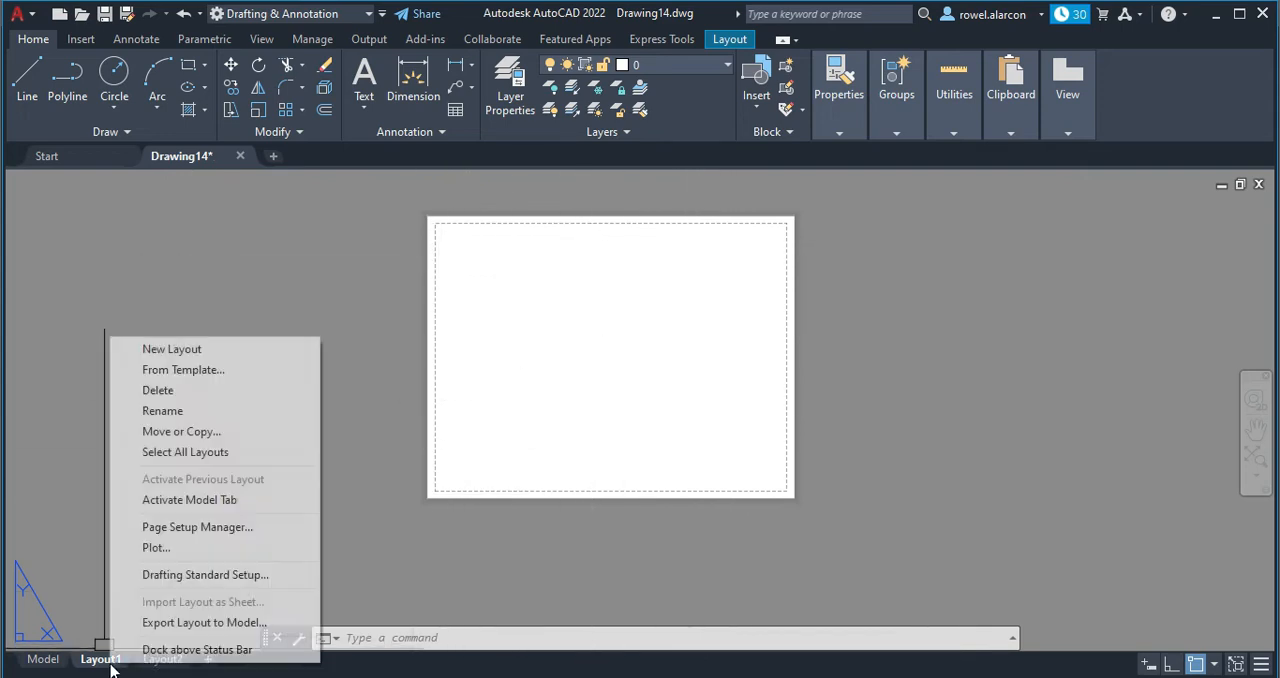
{"action": "left_click", "coordinate": [196, 526]}
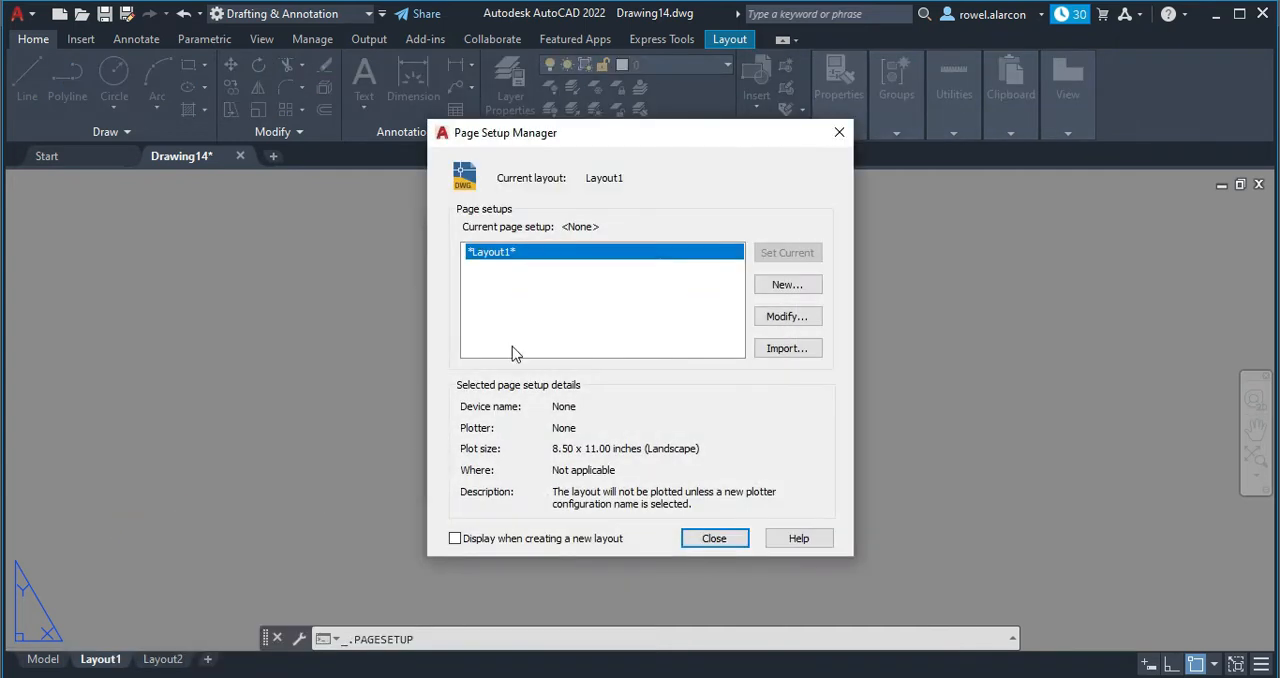
{"action": "left_click", "coordinate": [783, 318]}
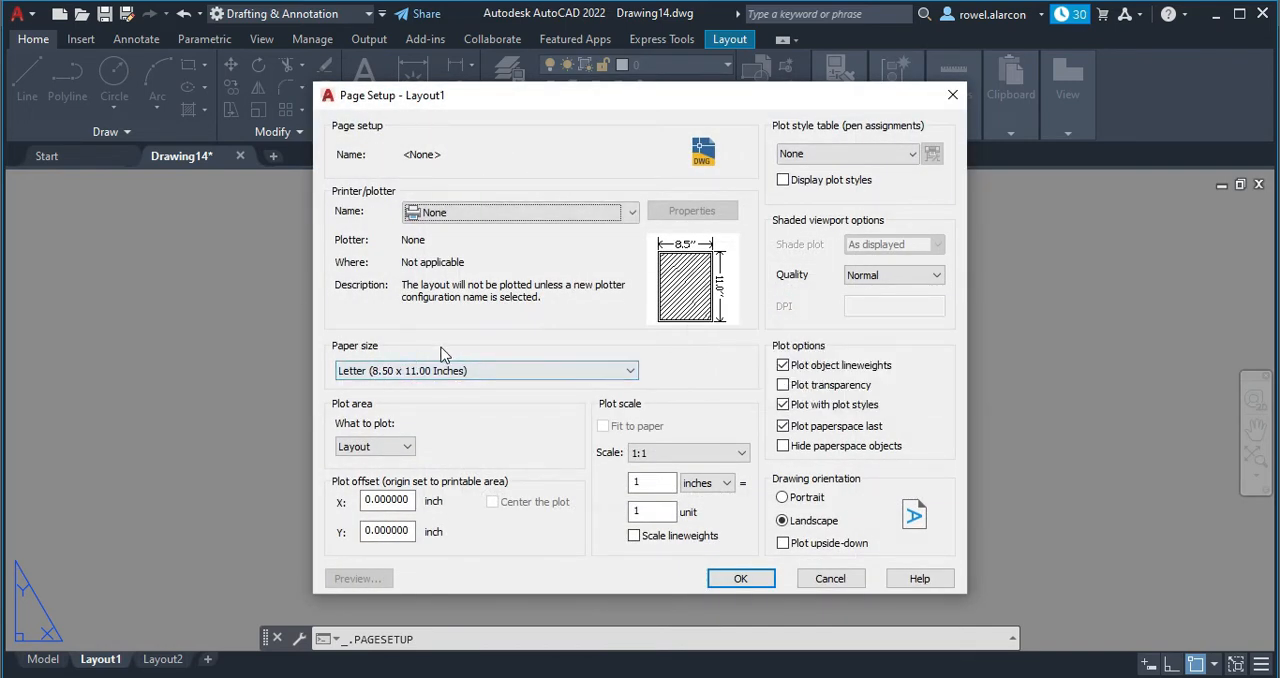
{"action": "left_click", "coordinate": [630, 376]}
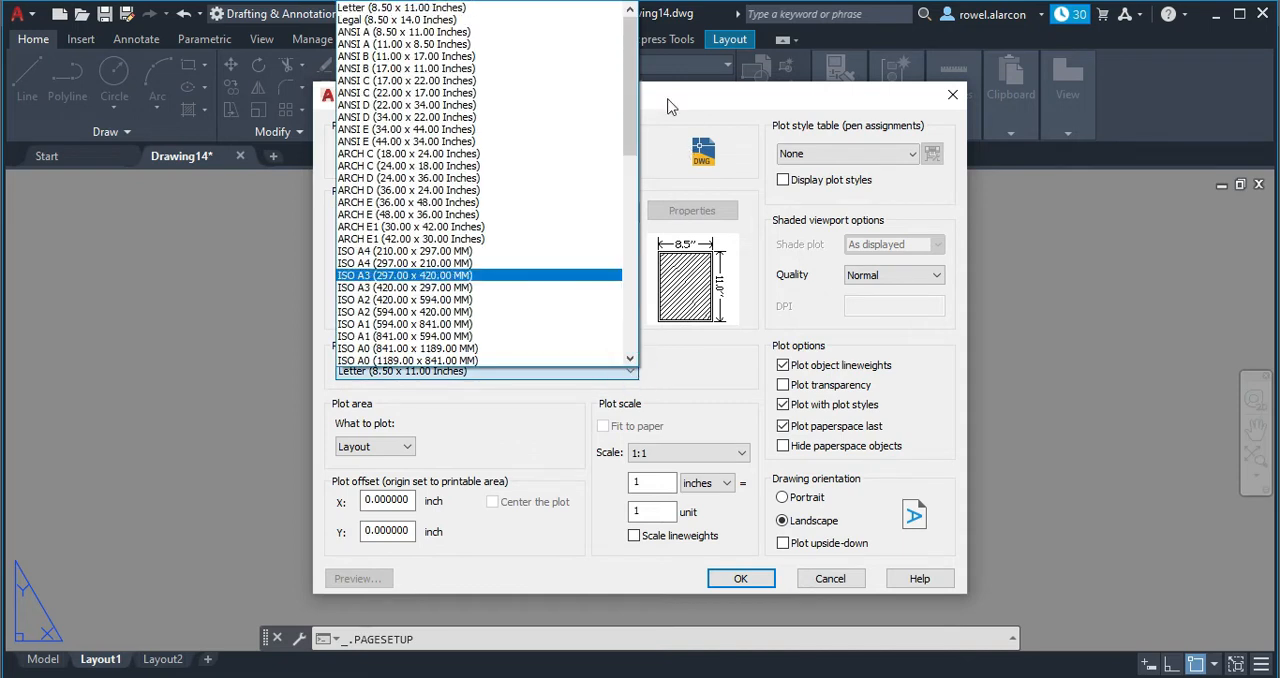
{"action": "mouse_move", "coordinate": [633, 96]}
{"action": "left_mouse_down"}
{"action": "mouse_move", "coordinate": [601, 331]}
{"action": "mouse_move", "coordinate": [627, 317]}
{"action": "mouse_move", "coordinate": [634, 76]}
{"action": "left_mouse_up"}
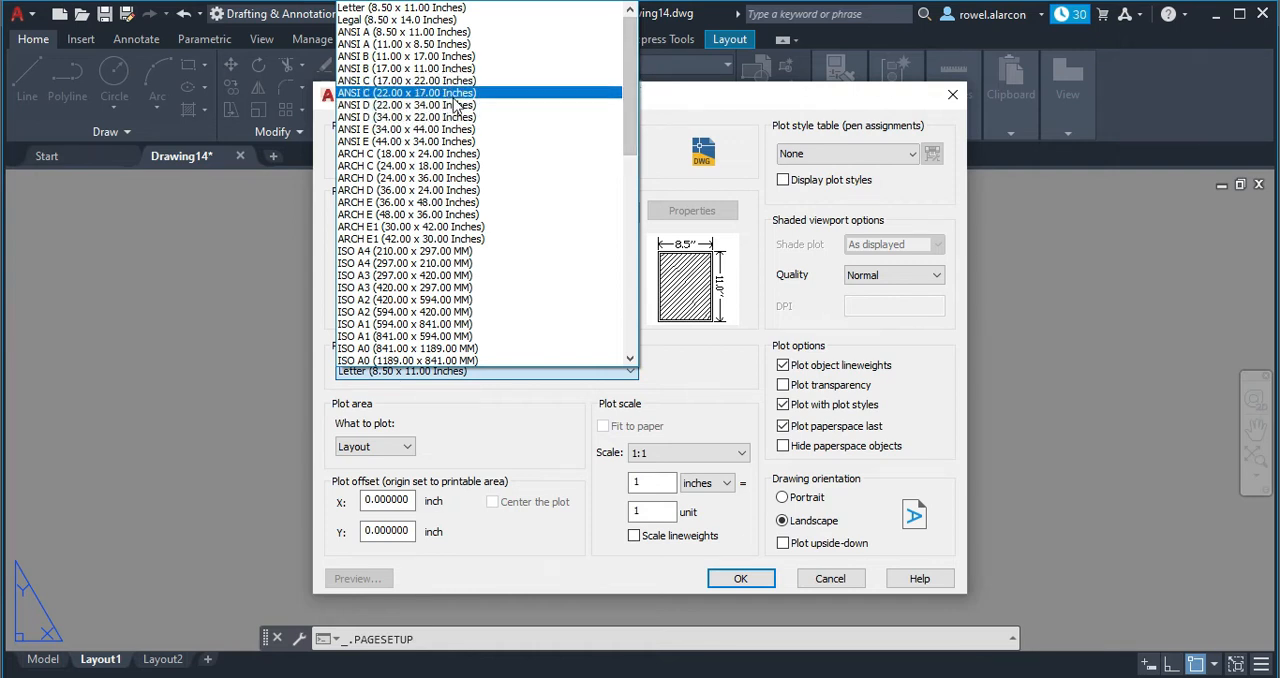
{"action": "left_click", "coordinate": [424, 8]}
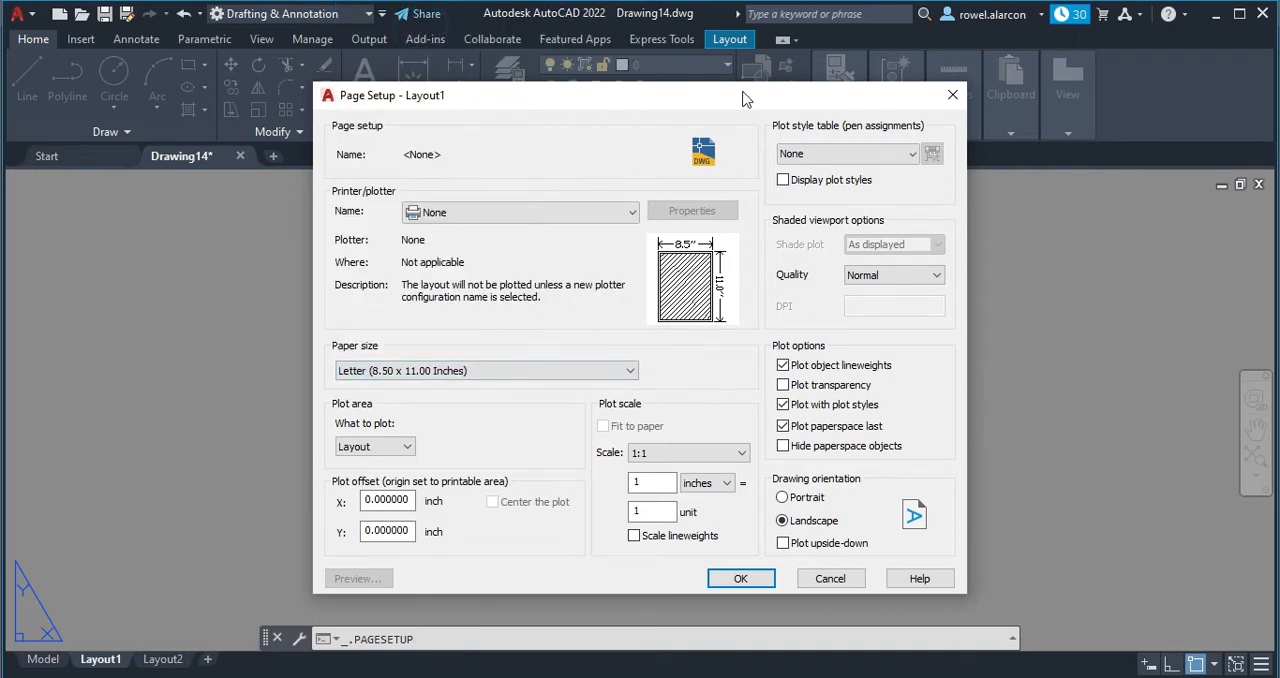
Set Layout1's plot units to mm and the plot scale to 1:1, and apply the page setup.
{"action": "left_click", "coordinate": [728, 484]}
{"action": "left_click", "coordinate": [706, 511]}
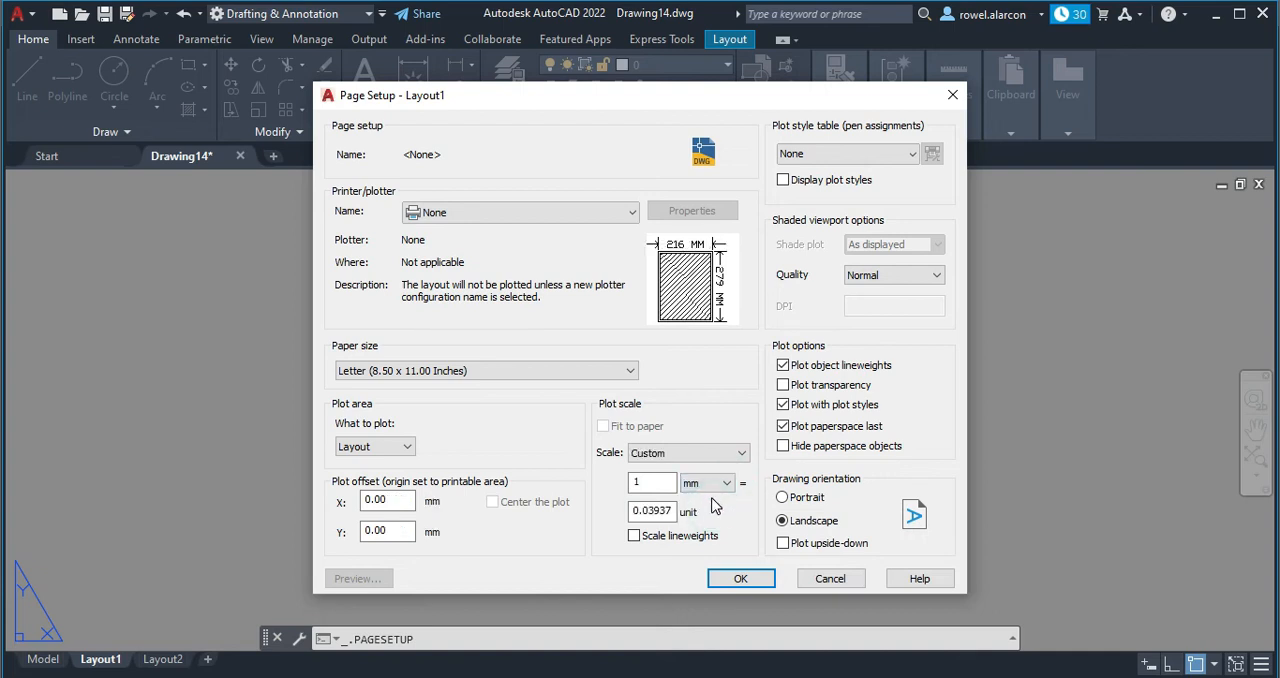
{"action": "left_click", "coordinate": [738, 453]}
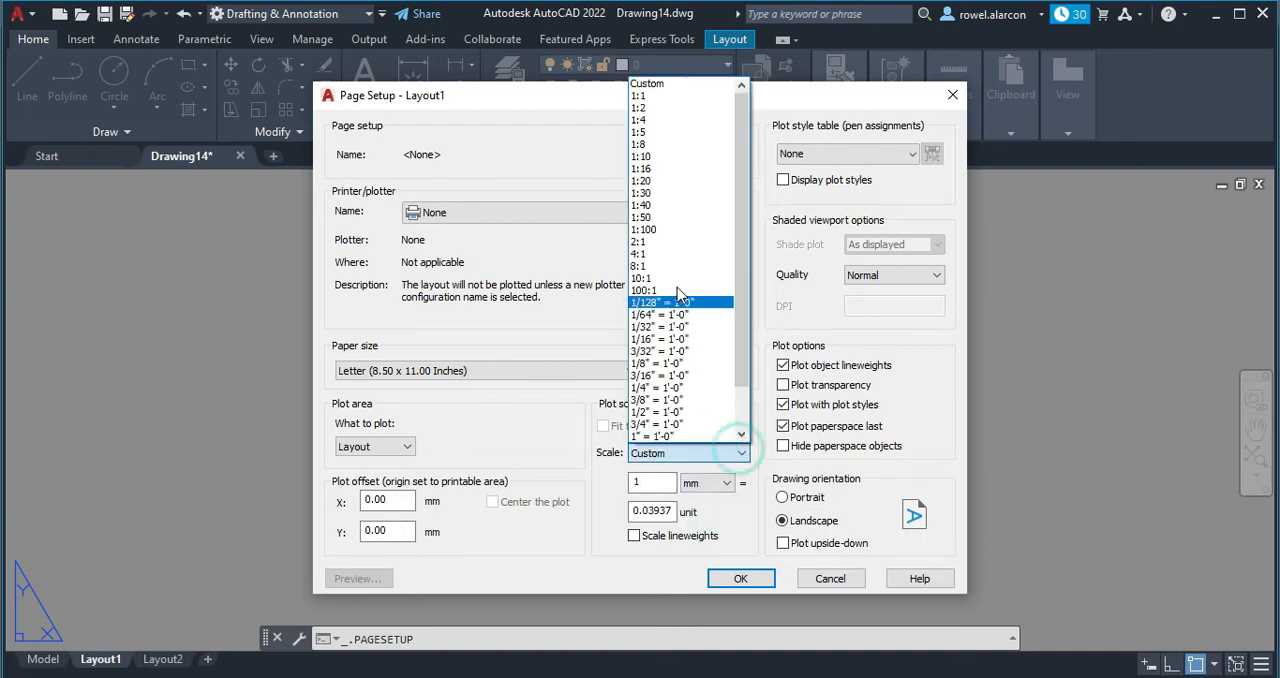
{"action": "left_click", "coordinate": [652, 96]}
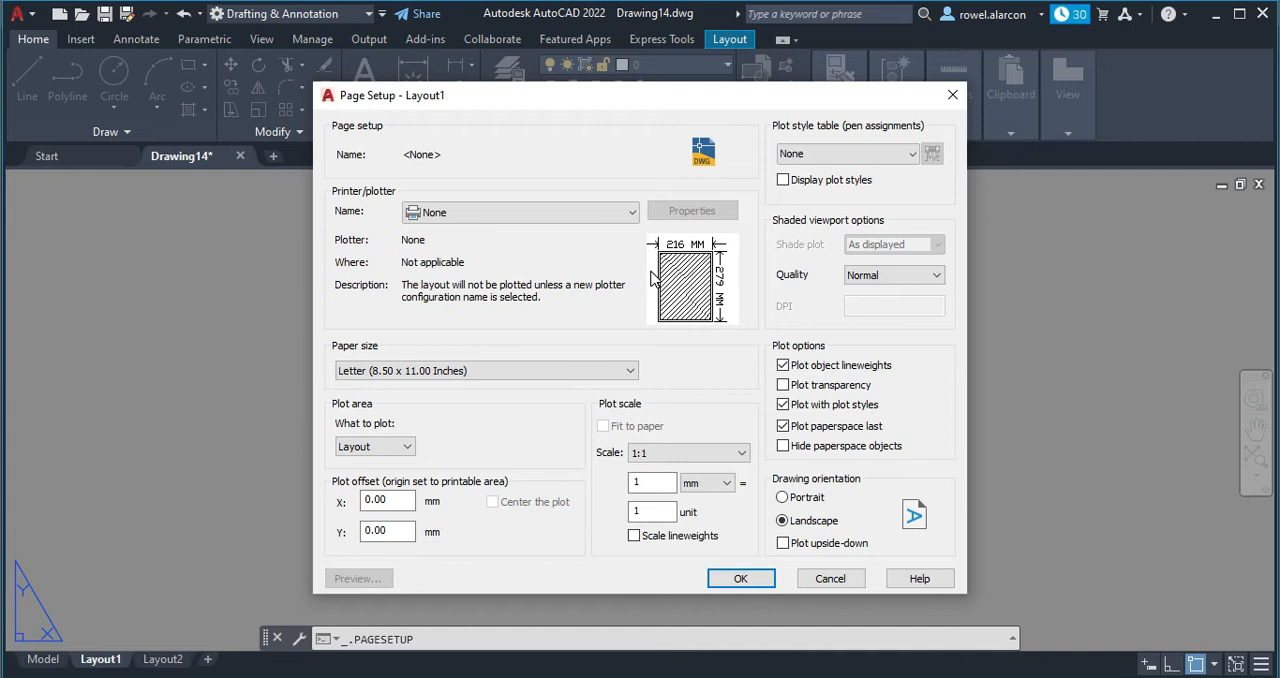
{"action": "left_click", "coordinate": [740, 579]}
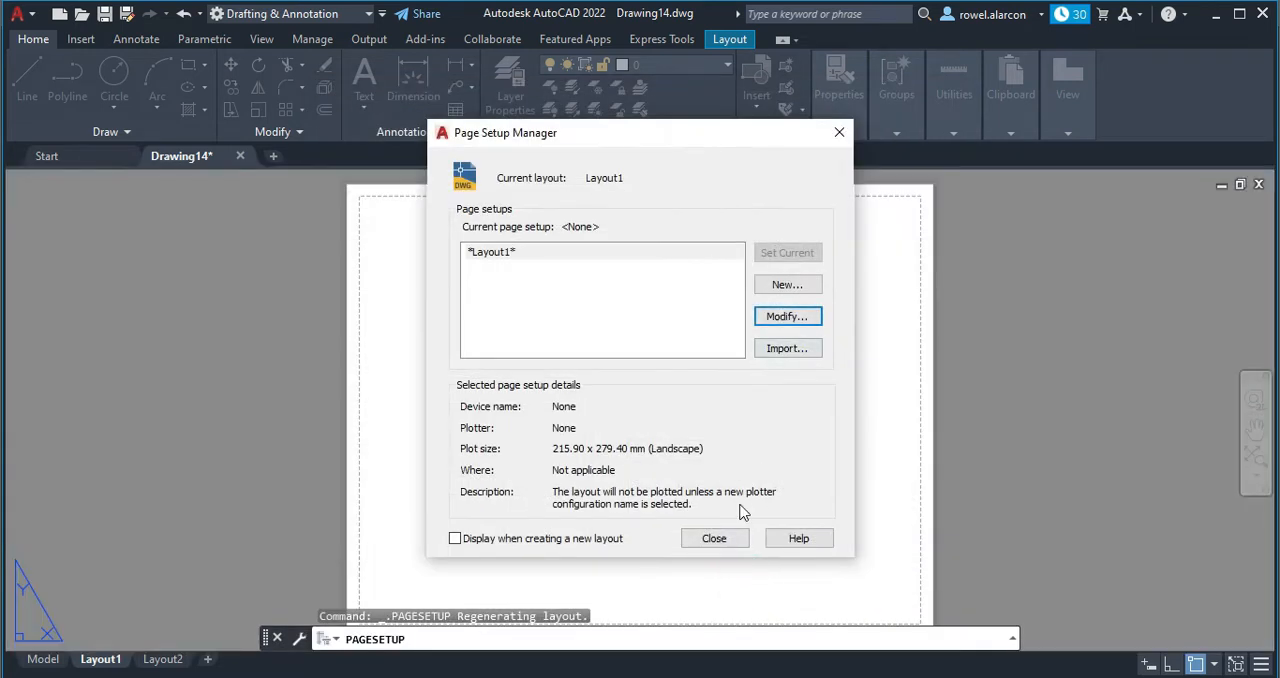
{"action": "left_click", "coordinate": [725, 539]}
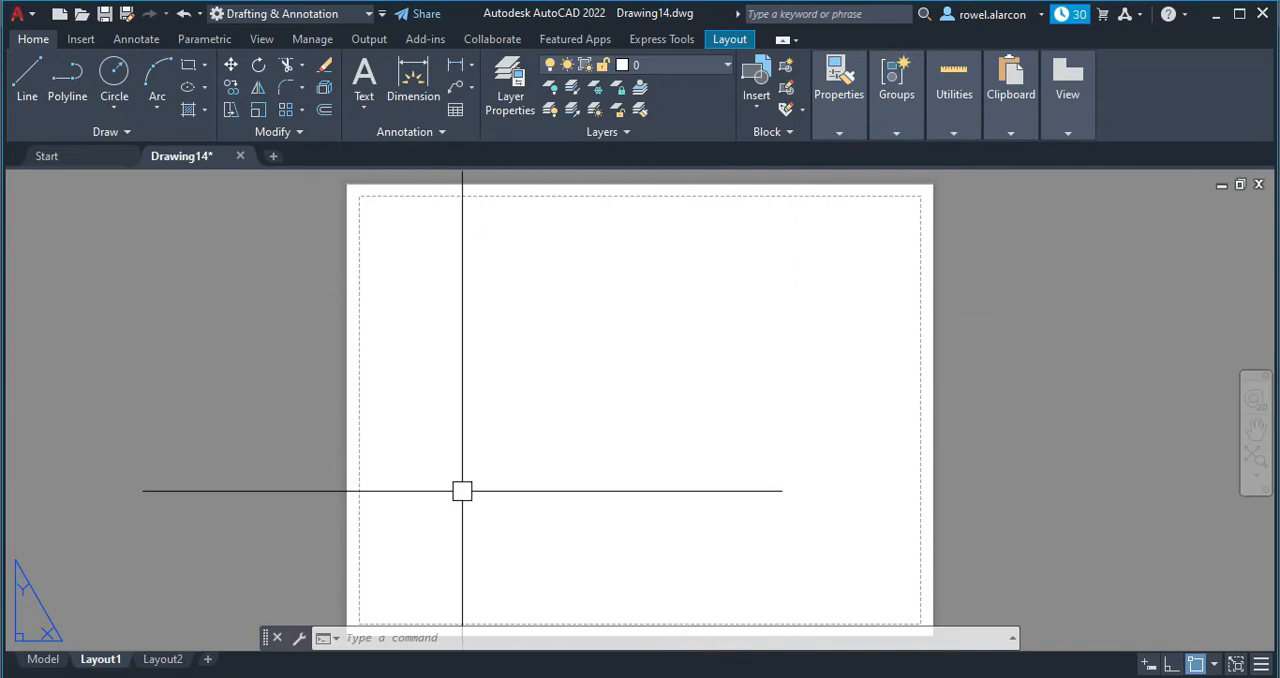
Draw a rectangle 279 long and 216 wide from the sheet's upper-left corner, covering the whole paper on Layout1.
{"action": "left_click", "coordinate": [402, 642]}
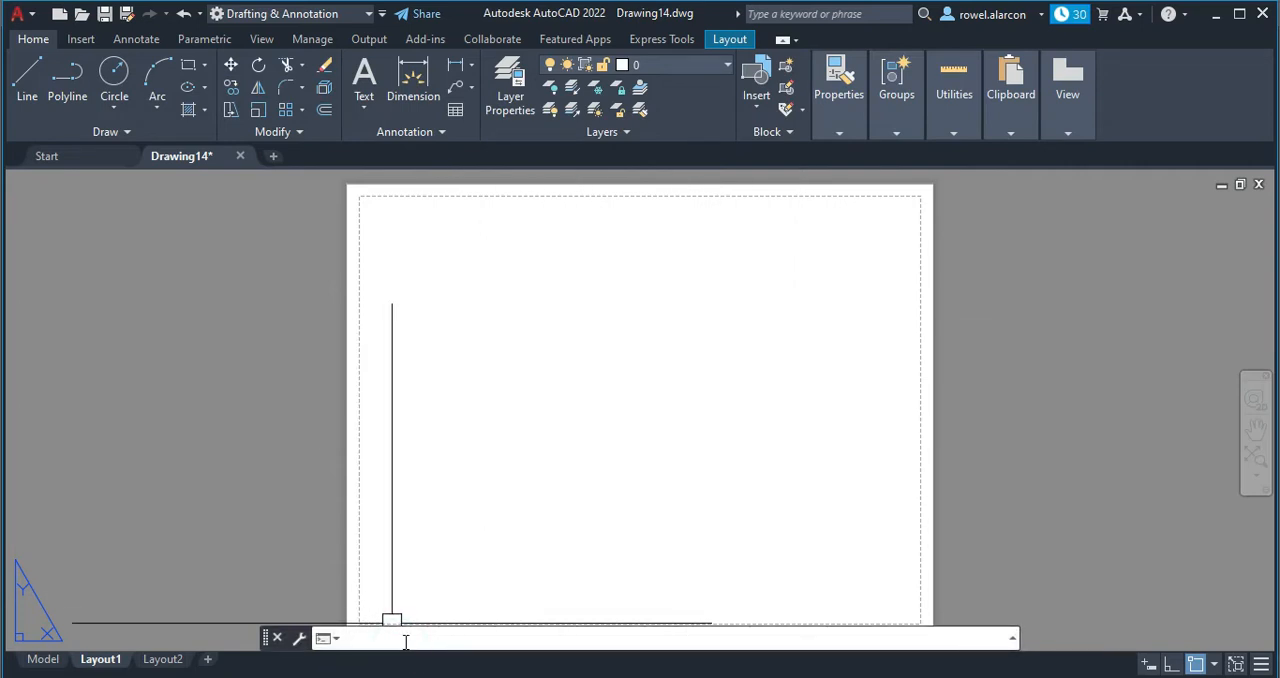
{"action": "type", "text": "rec"}
{"action": "key", "text": "Return"}
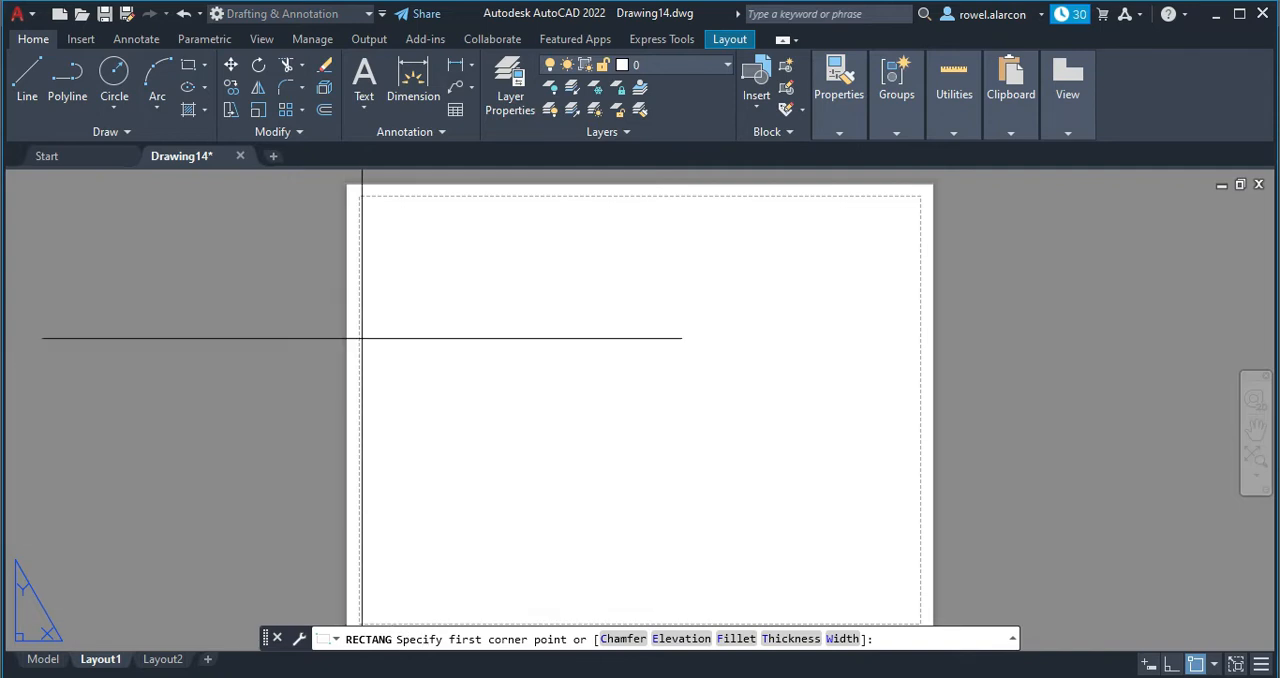
{"action": "middle_click_drag", "start_coordinate": [360, 337], "coordinate": [386, 360]}
{"action": "scroll", "coordinate": [383, 315], "scroll_direction": "down", "scroll_amount": 2}
{"action": "scroll", "coordinate": [374, 289], "scroll_direction": "up", "scroll_amount": 4}
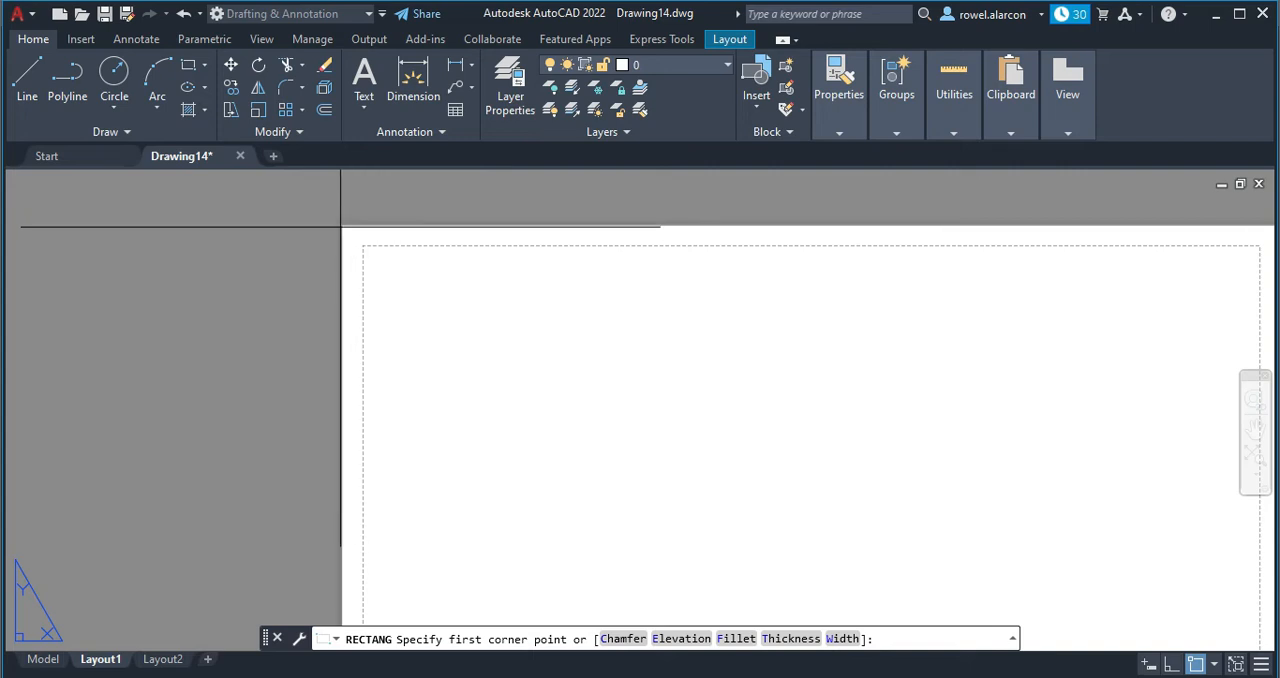
{"action": "left_click", "coordinate": [341, 224]}
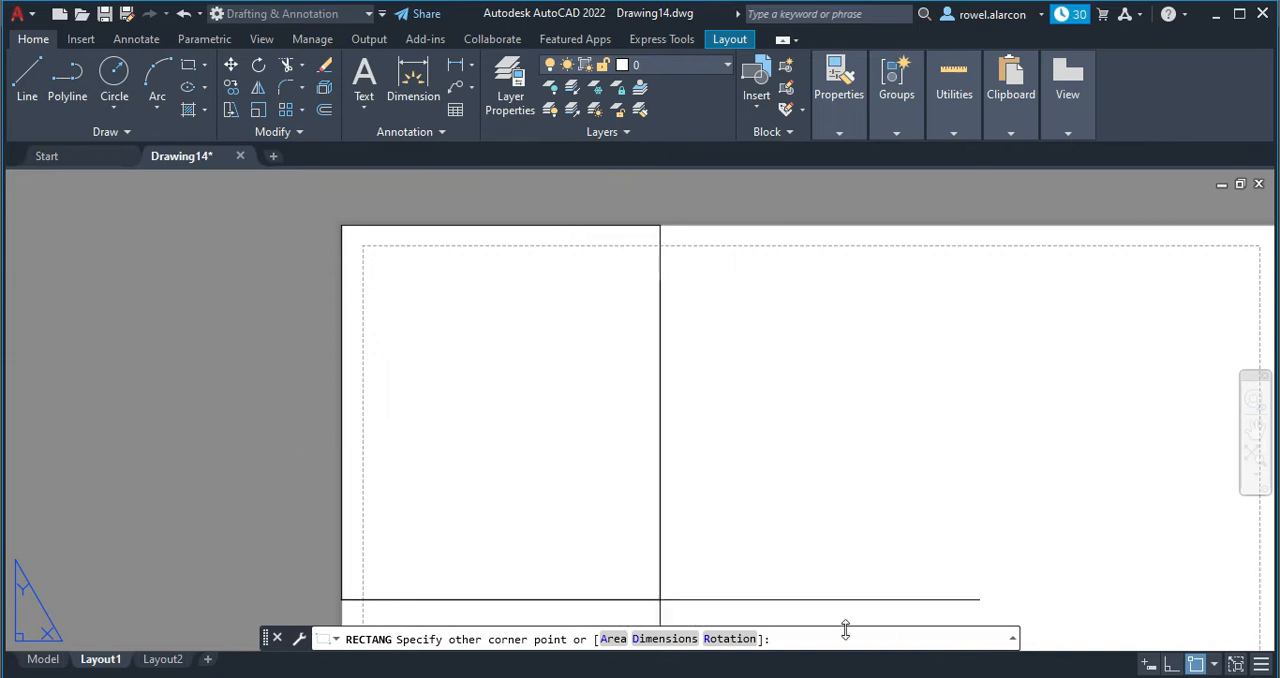
{"action": "left_click", "coordinate": [666, 639]}
{"action": "left_click", "coordinate": [688, 636]}
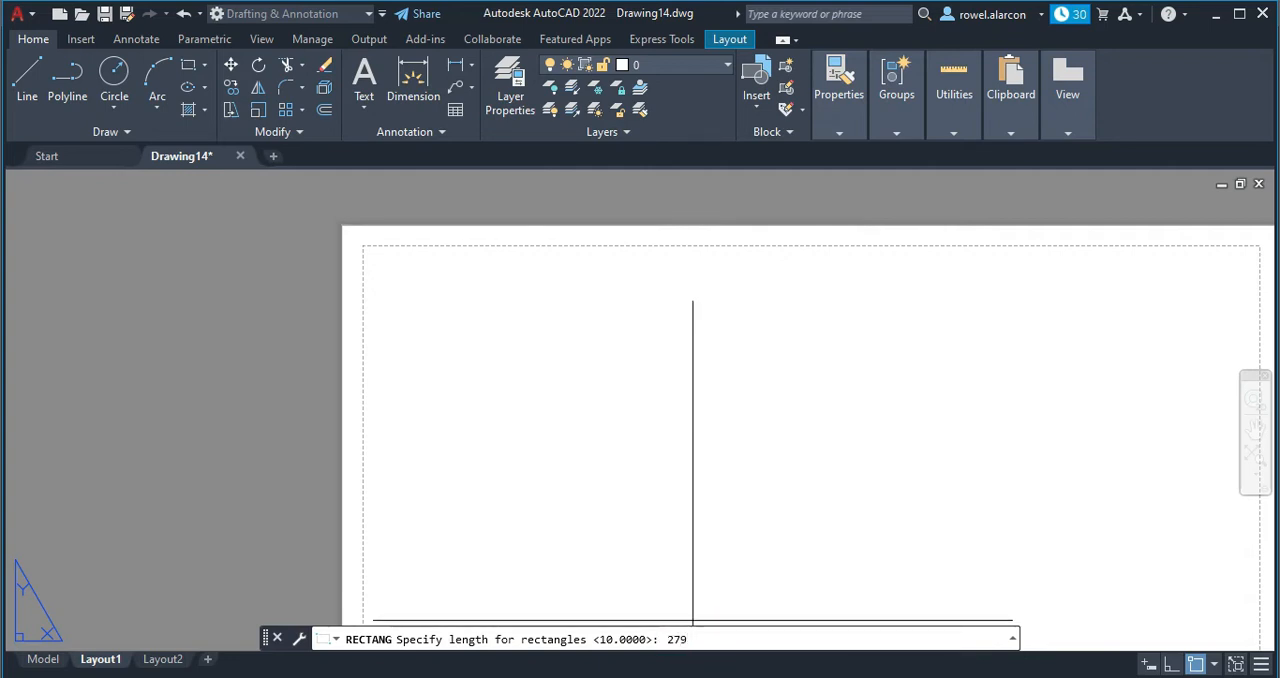
{"action": "key", "text": "Return"}
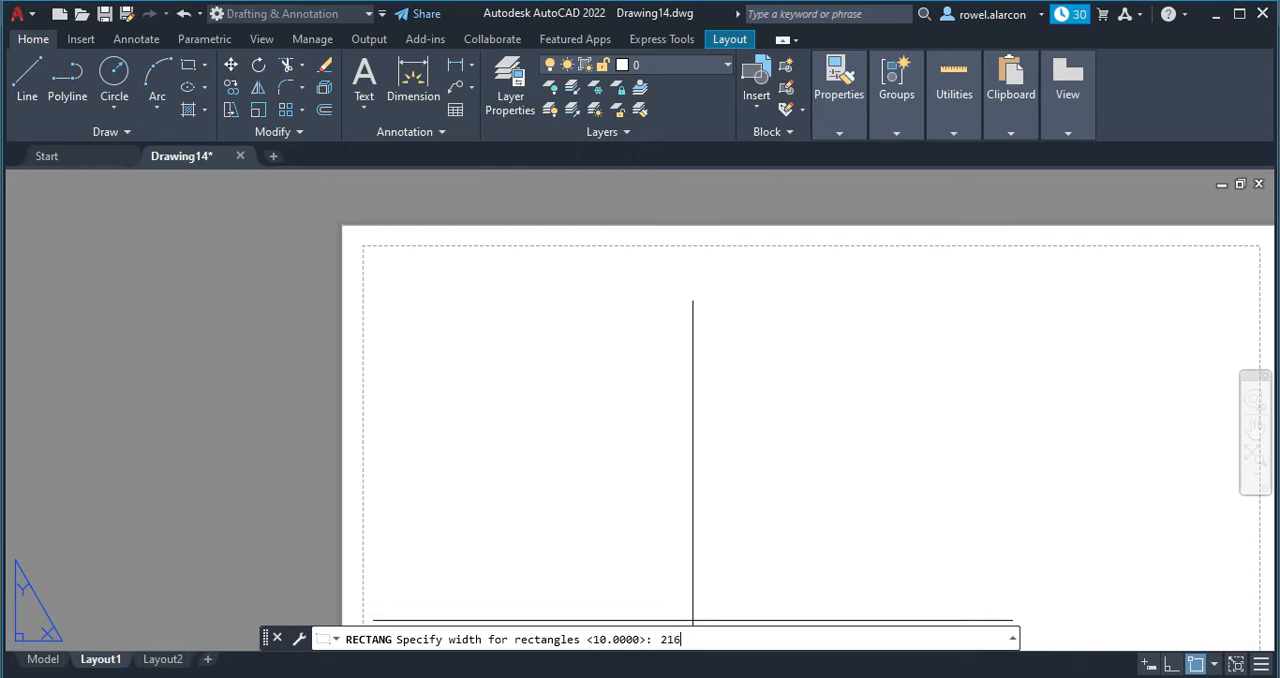
{"action": "key", "text": "Return"}
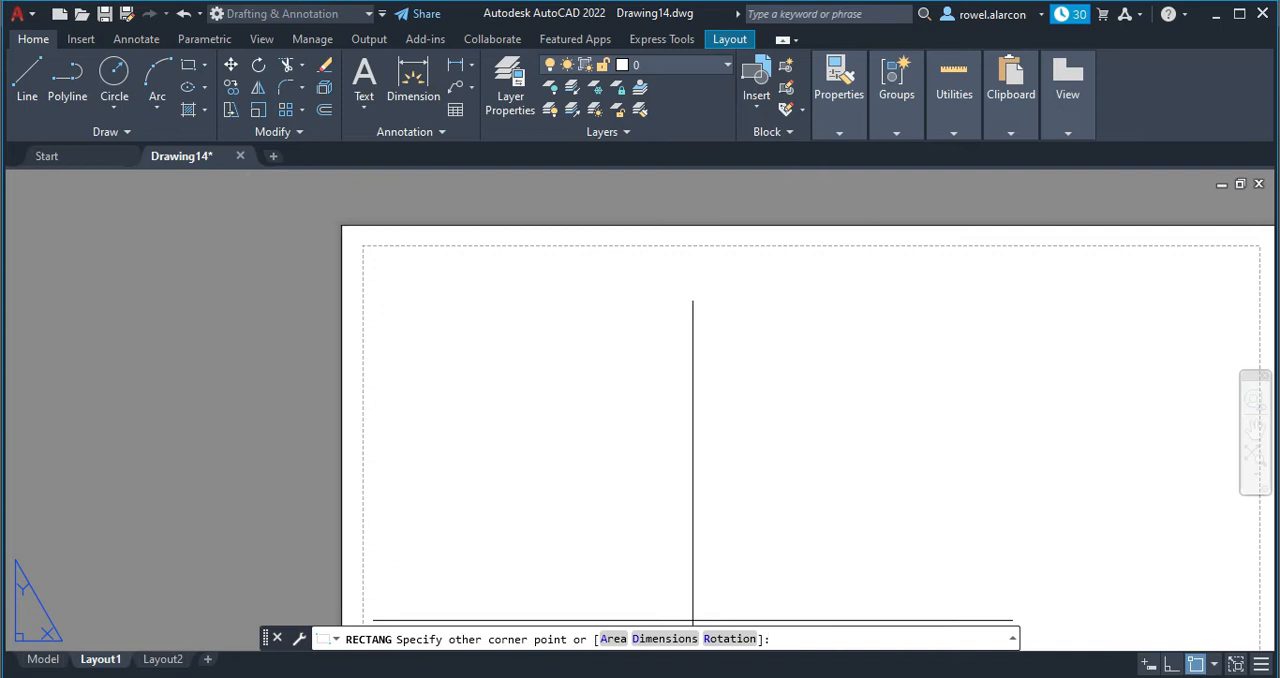
{"action": "scroll", "coordinate": [751, 491], "scroll_direction": "down", "scroll_amount": 3}
{"action": "middle_click_drag", "start_coordinate": [800, 506], "coordinate": [760, 385]}
{"action": "scroll", "coordinate": [786, 383], "scroll_direction": "down", "scroll_amount": 2}
{"action": "scroll", "coordinate": [803, 346], "scroll_direction": "up", "scroll_amount": 2}
{"action": "middle_click_drag", "start_coordinate": [803, 346], "coordinate": [784, 410]}
{"action": "left_click", "coordinate": [1142, 482]}
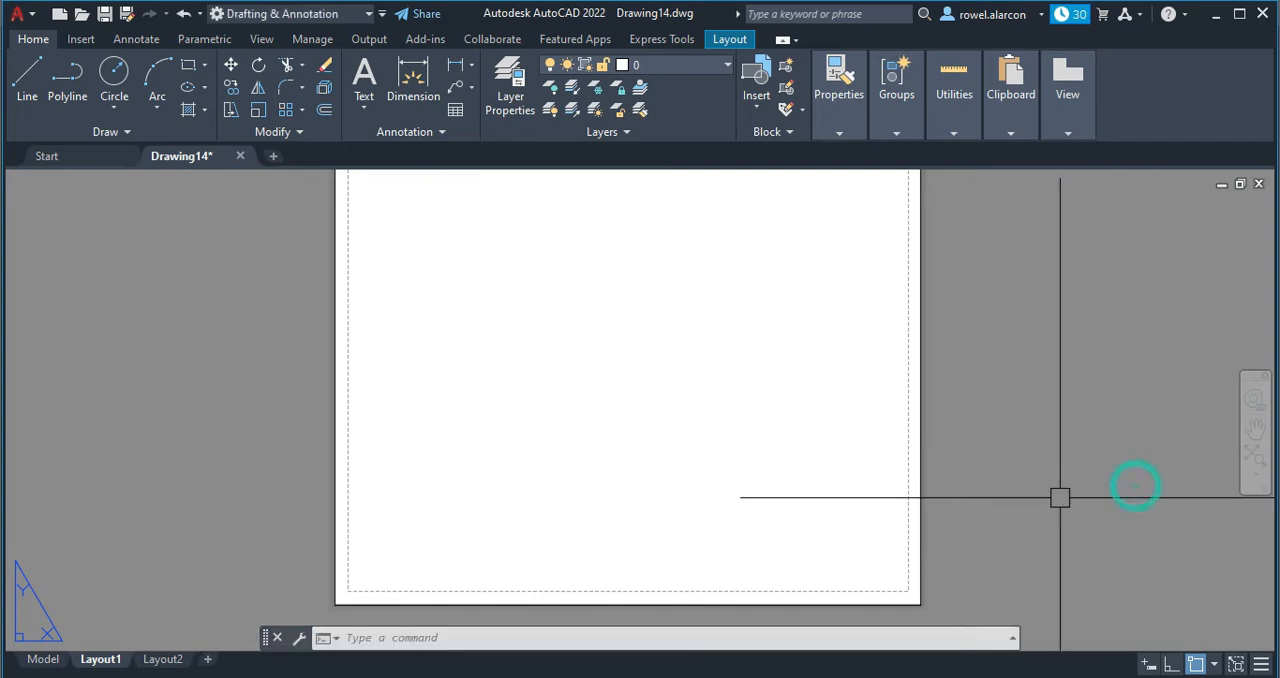
{"action": "scroll", "coordinate": [1010, 350], "scroll_direction": "down", "scroll_amount": 2}
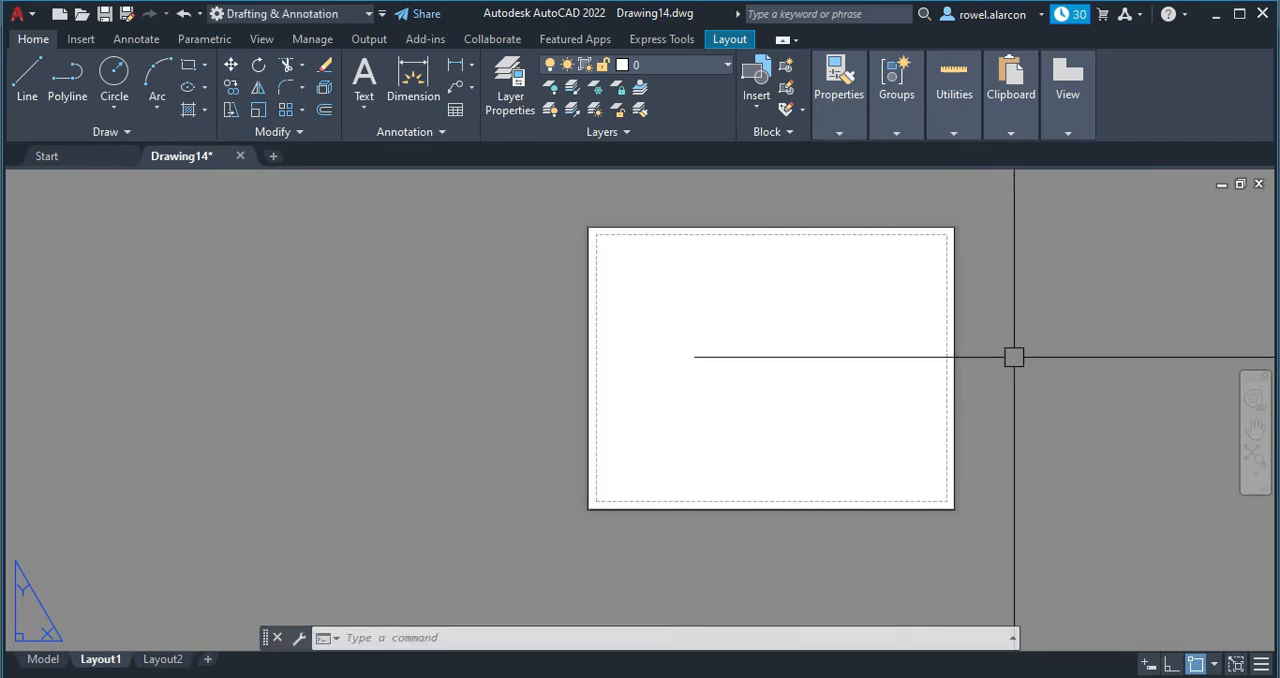
{"action": "middle_click_drag", "start_coordinate": [908, 308], "coordinate": [868, 315]}
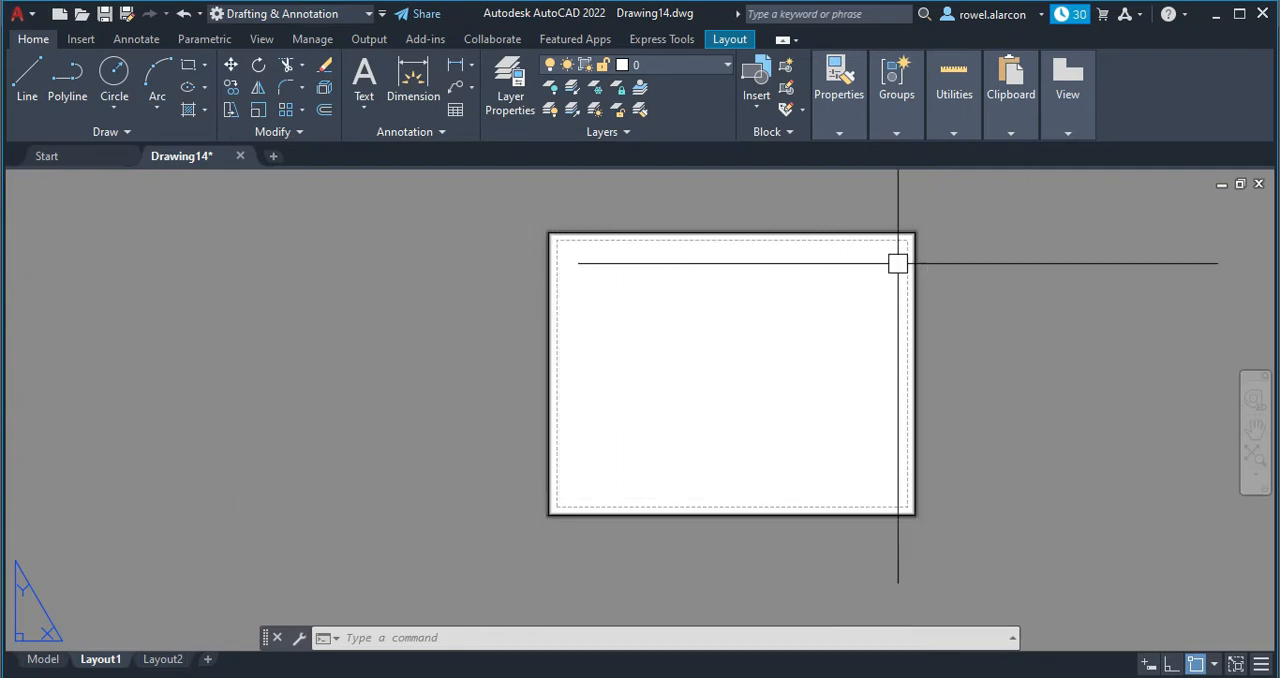
{"action": "scroll", "coordinate": [604, 379], "scroll_direction": "up", "scroll_amount": 2}
{"action": "scroll", "coordinate": [604, 379], "scroll_direction": "down", "scroll_amount": 2}
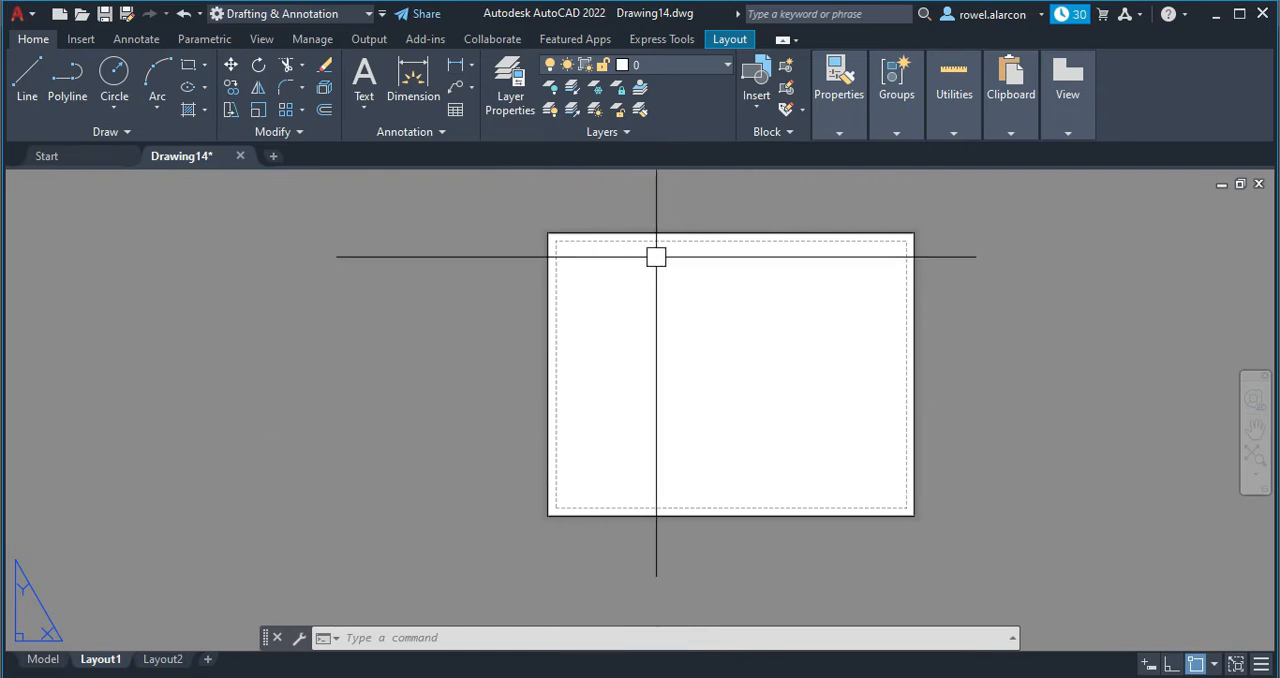
{"action": "scroll", "coordinate": [657, 254], "scroll_direction": "up", "scroll_amount": 3}
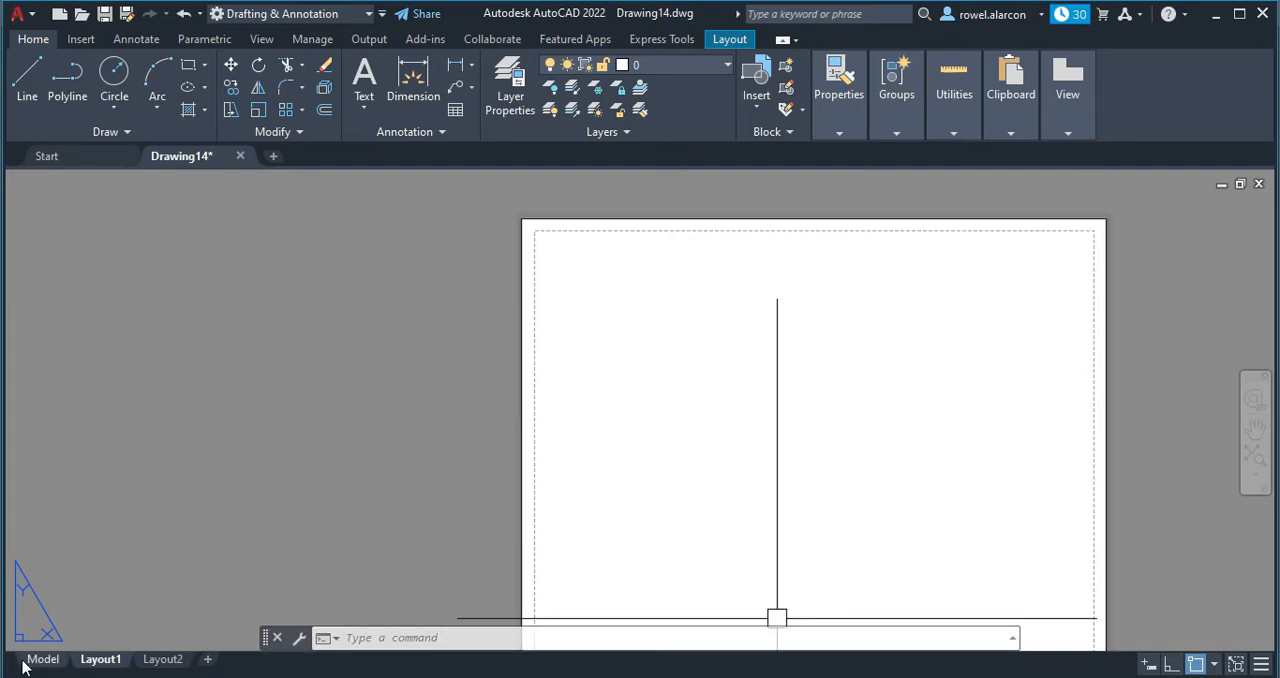
Modify Layout1's page setup, choosing DWG To PDF.pc3 as the plotter.
{"action": "right_click", "coordinate": [102, 661]}
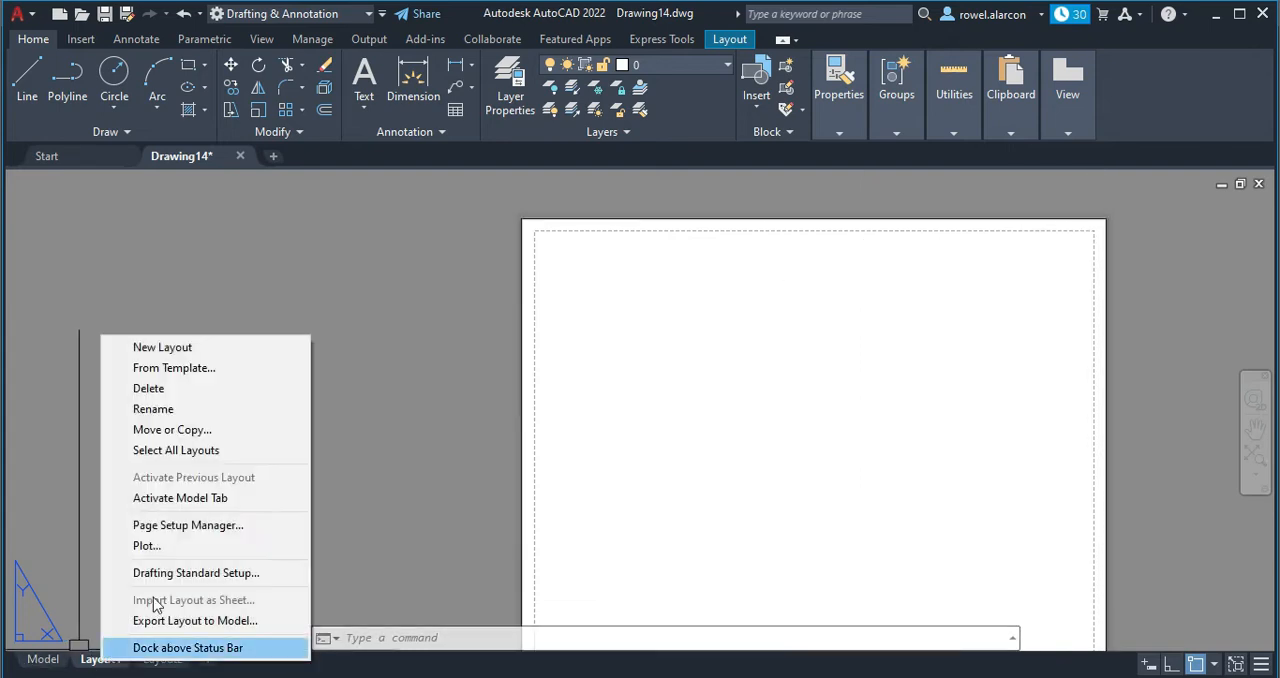
{"action": "left_click", "coordinate": [181, 527]}
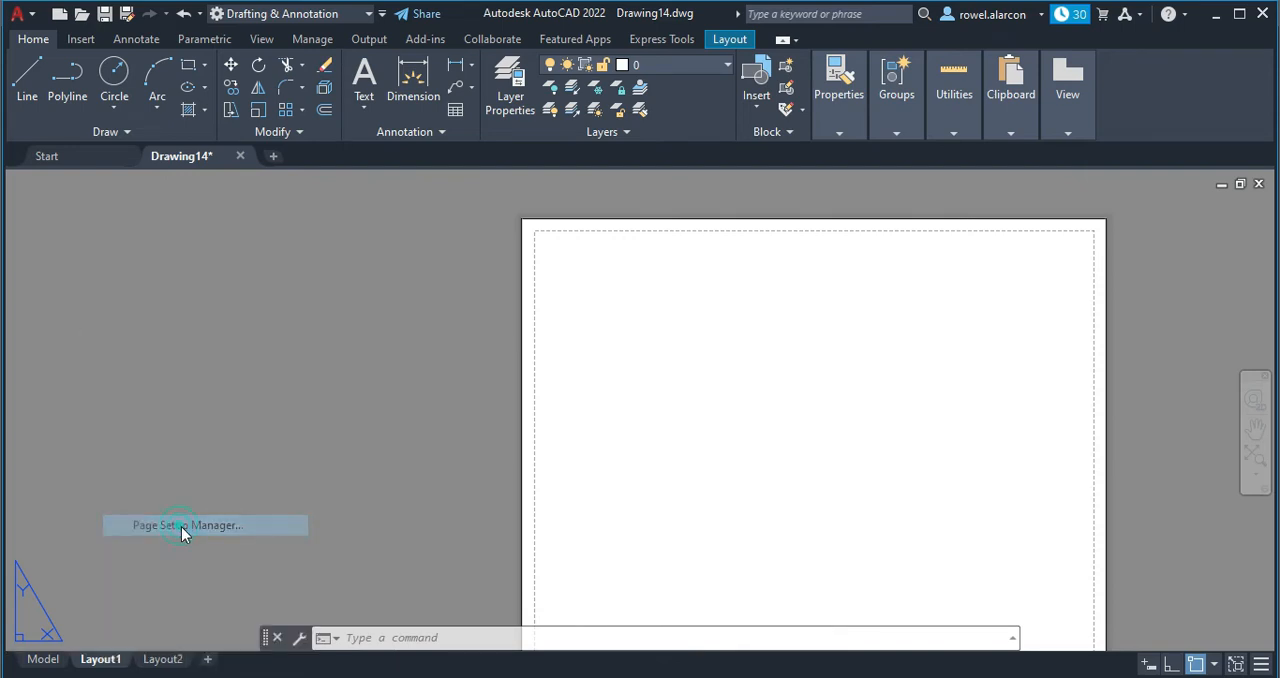
{"action": "left_click", "coordinate": [797, 317]}
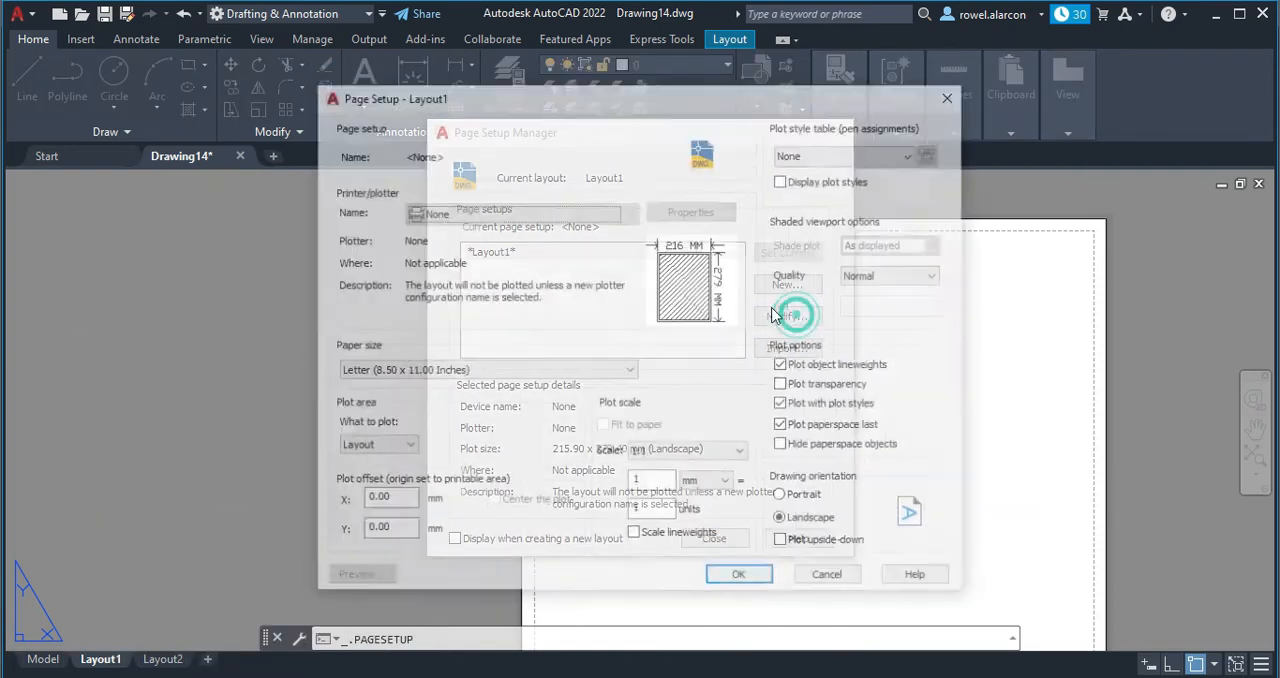
{"action": "left_click", "coordinate": [519, 212]}
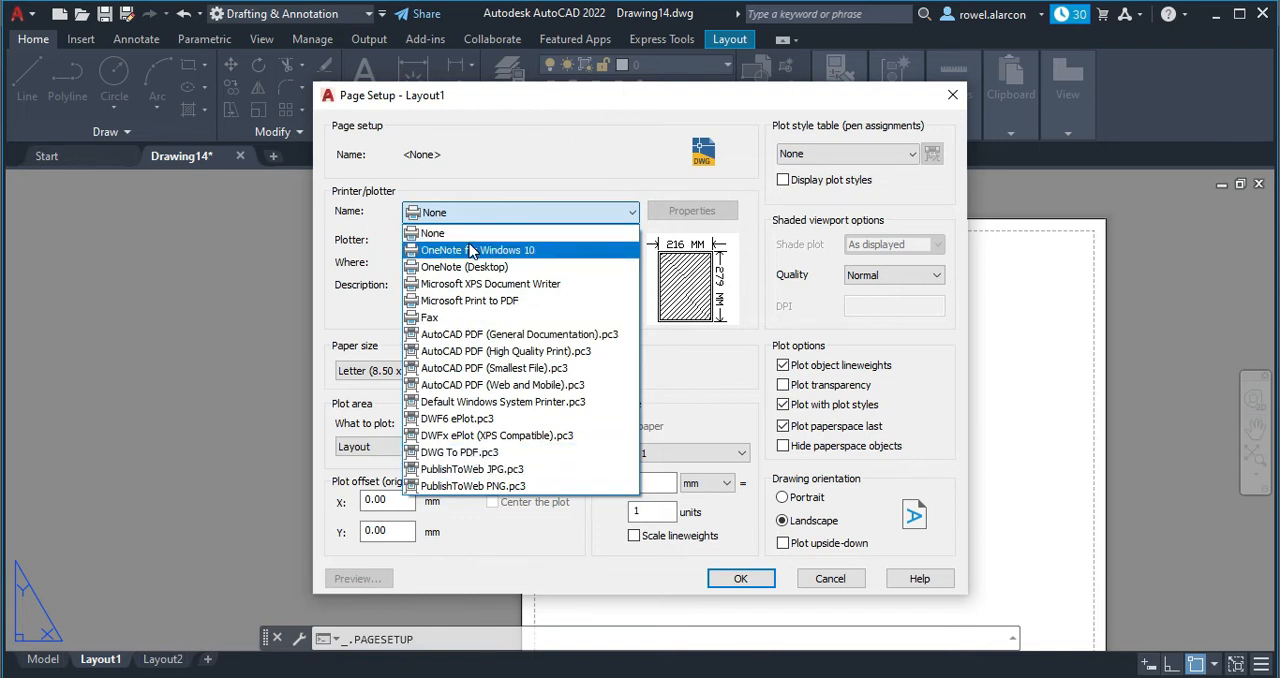
{"action": "left_click", "coordinate": [482, 453]}
Start a custom paper size from scratch in the plotter's properties, with media bounds in millimeters, 215 wide by 279 high.
{"action": "left_click", "coordinate": [694, 214]}
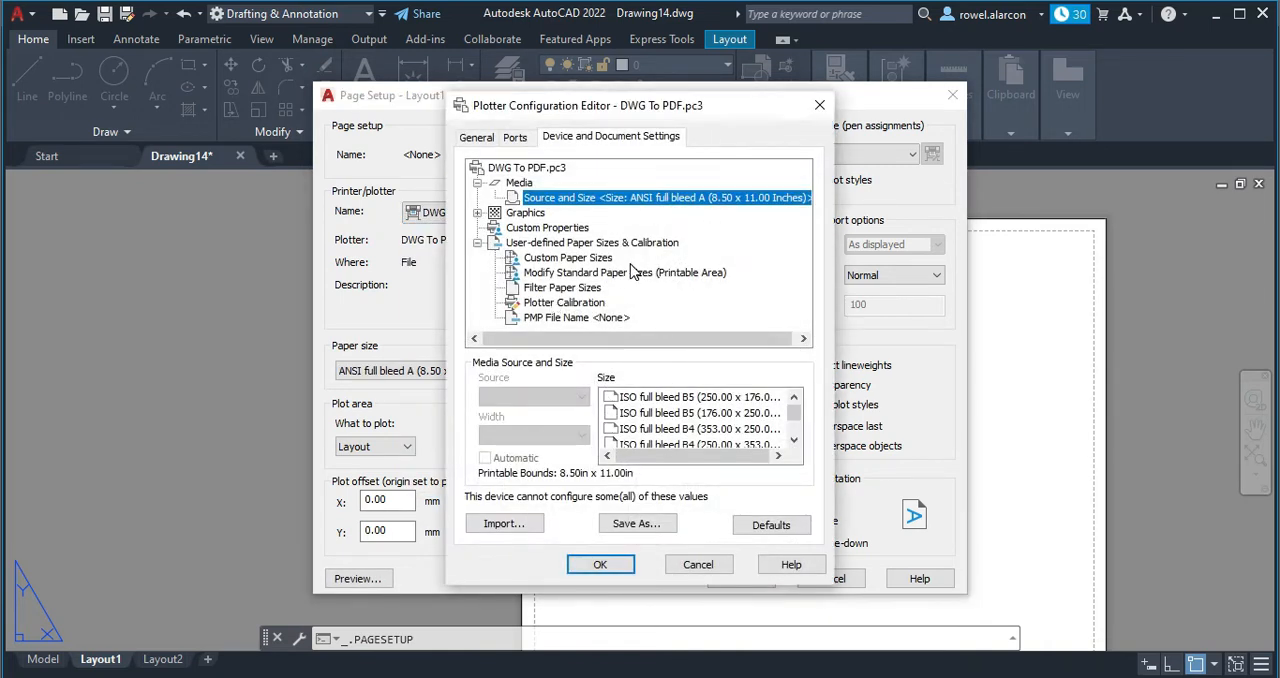
{"action": "left_click", "coordinate": [580, 262]}
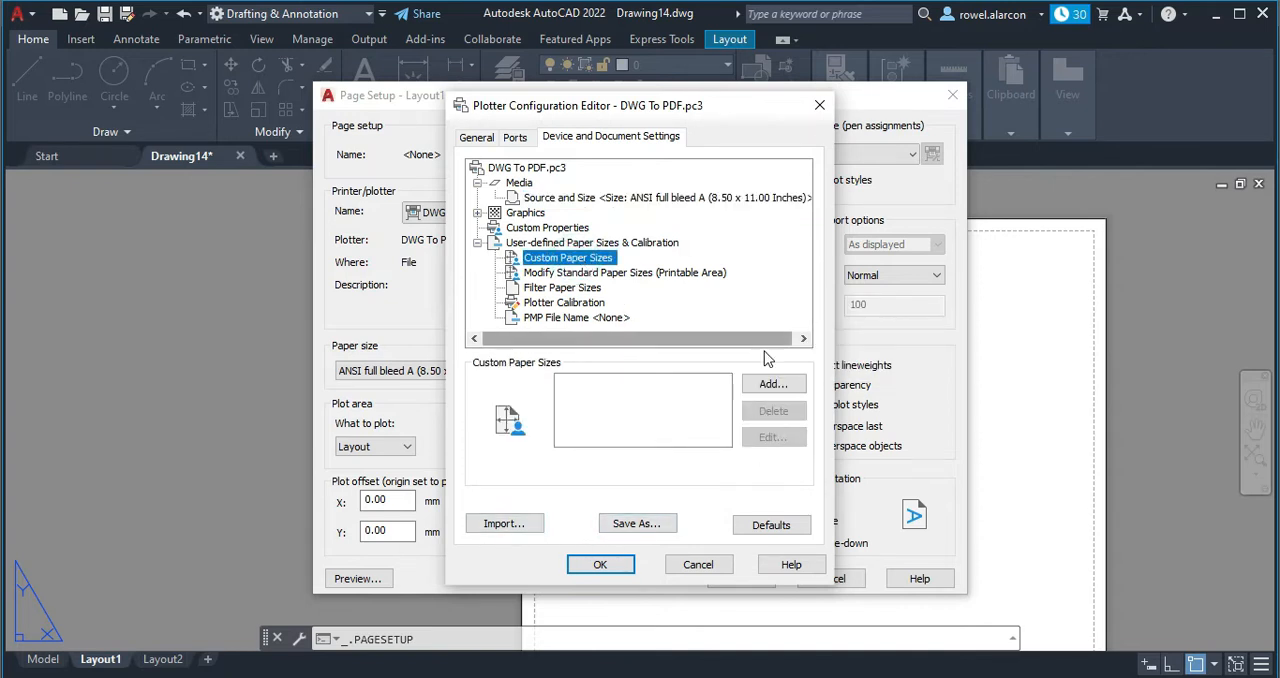
{"action": "left_click", "coordinate": [776, 387]}
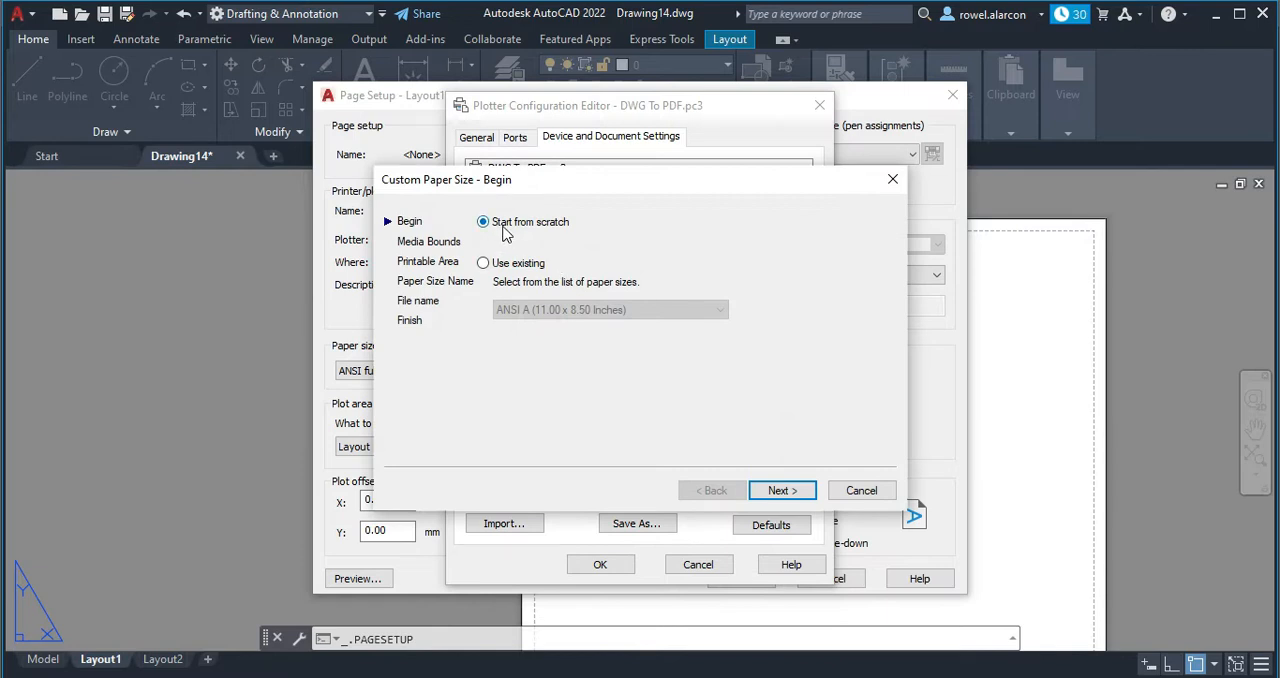
{"action": "left_click", "coordinate": [807, 494]}
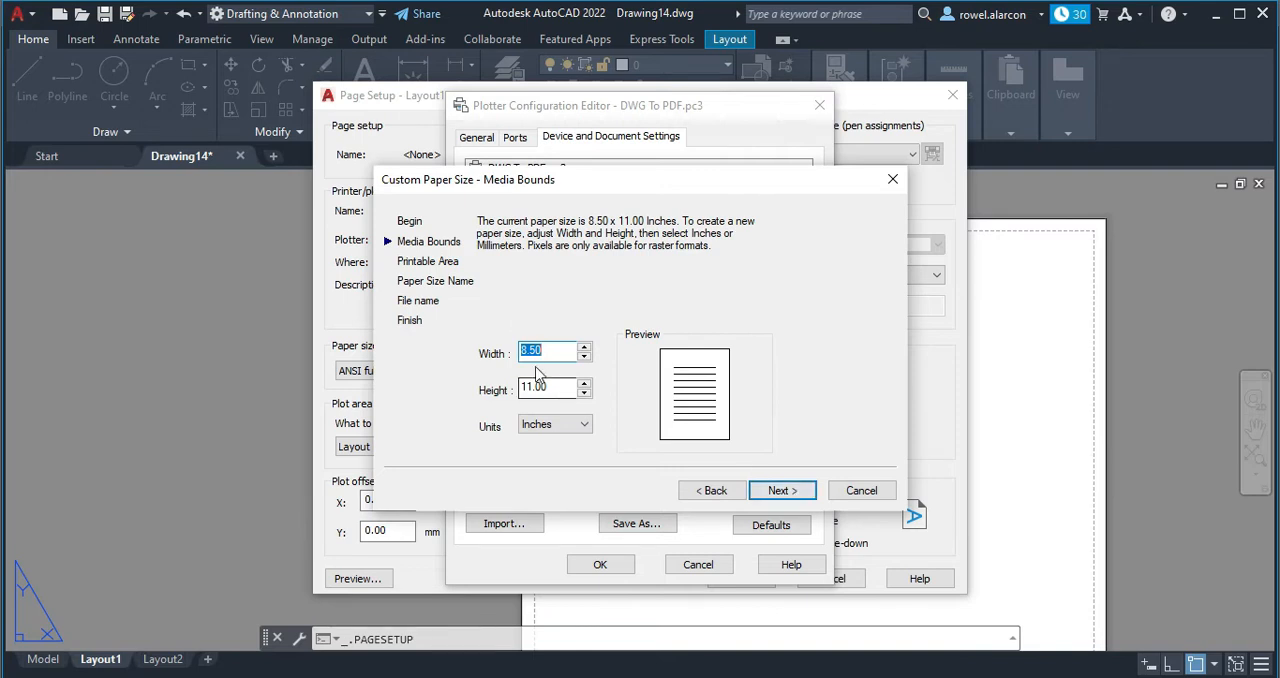
{"action": "left_click", "coordinate": [584, 428]}
{"action": "left_click", "coordinate": [571, 453]}
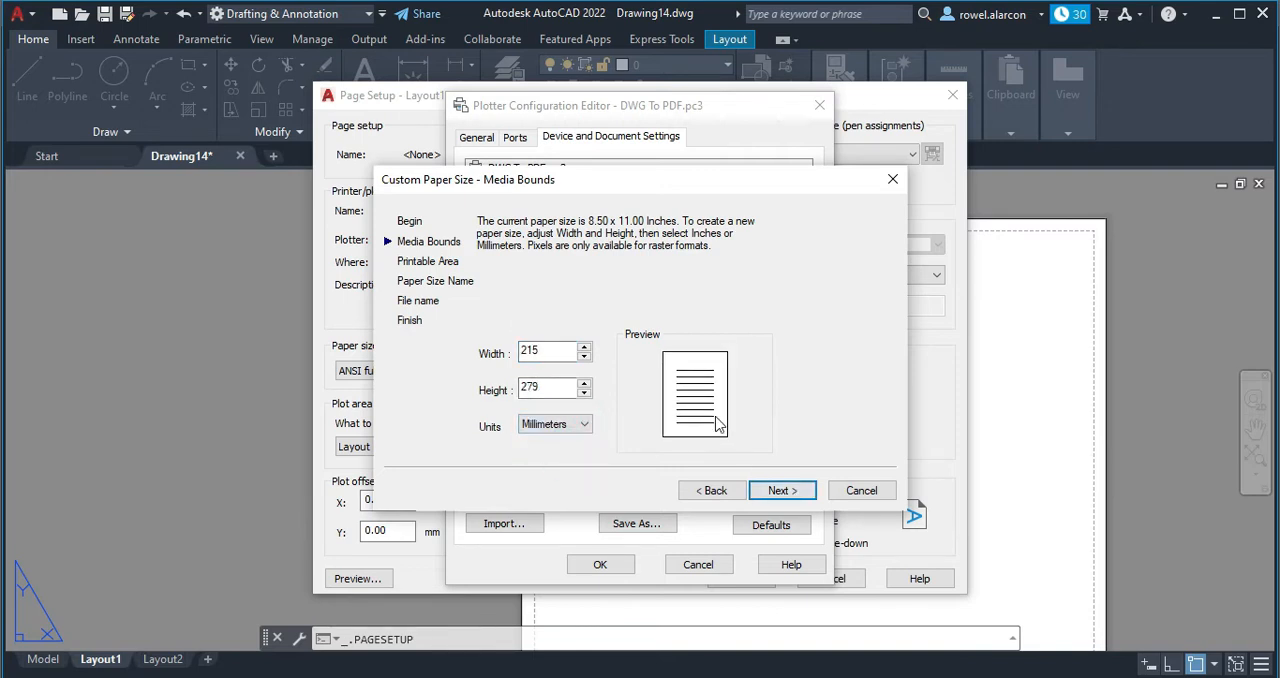
{"action": "left_click", "coordinate": [782, 490]}
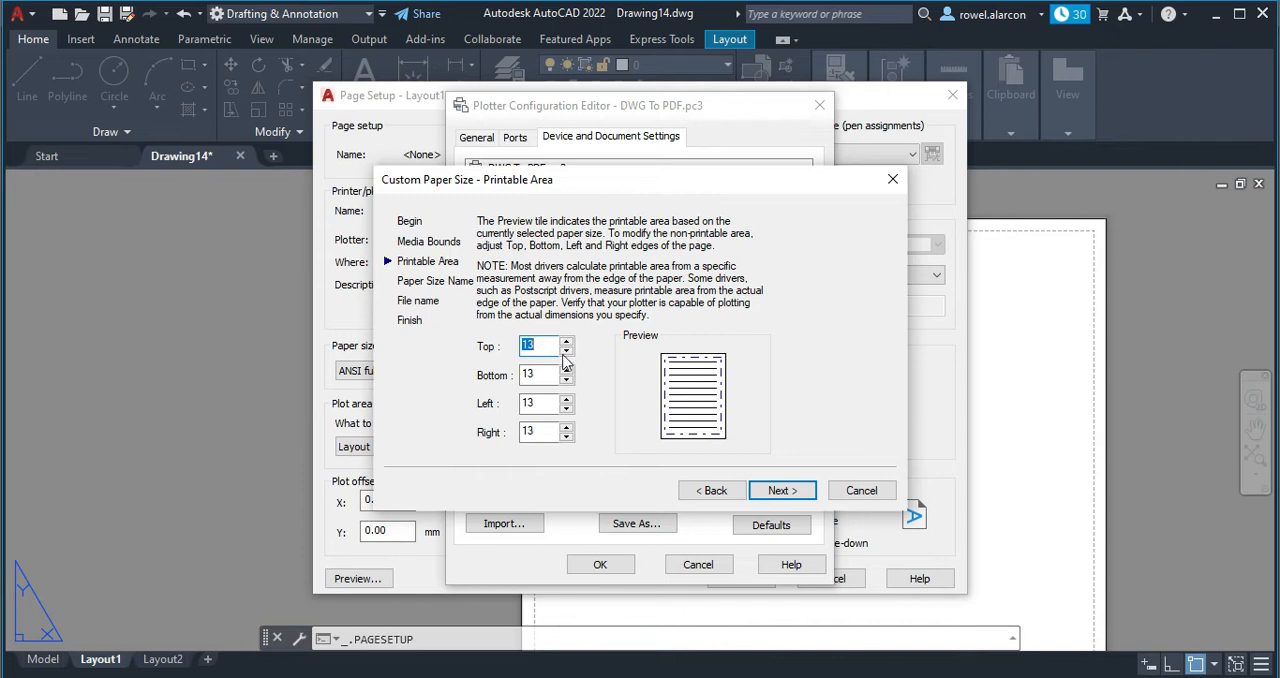
Set the custom paper size's top, bottom, left and right printable-area margins to 0.
{"action": "left_click_drag", "start_coordinate": [537, 347], "coordinate": [509, 354]}
{"action": "type", "text": "0"}
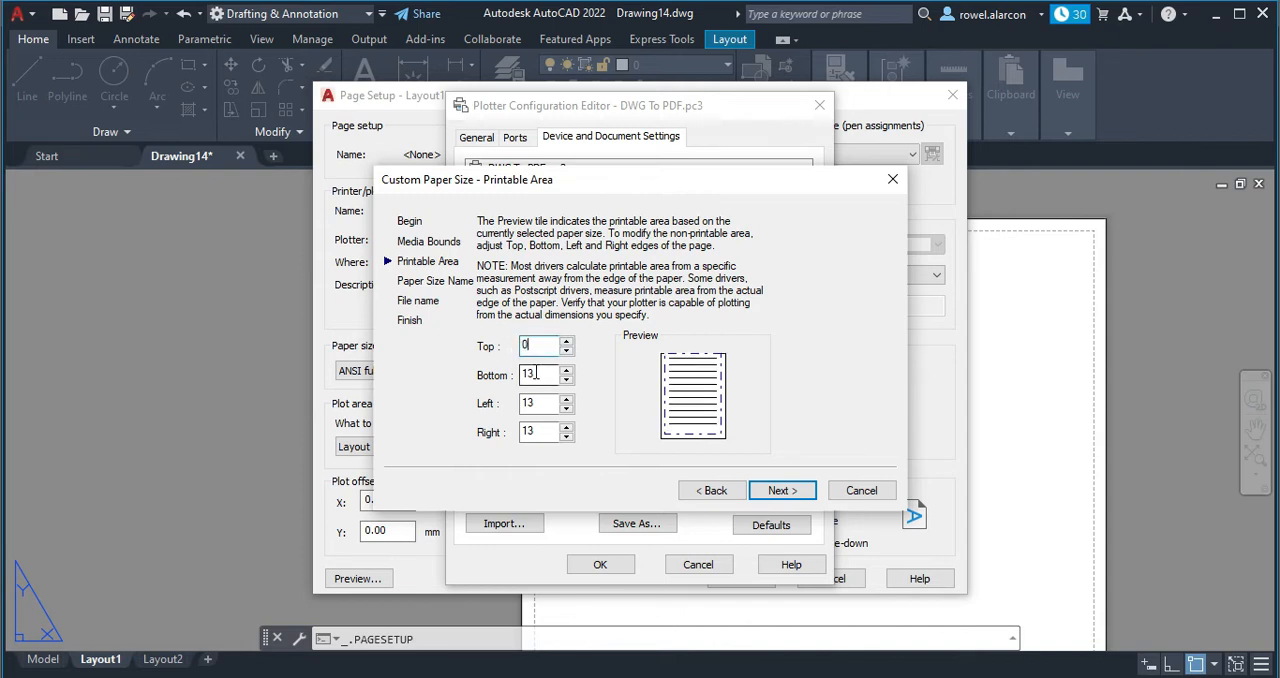
{"action": "double_click", "coordinate": [527, 433]}
{"action": "type", "text": "0"}
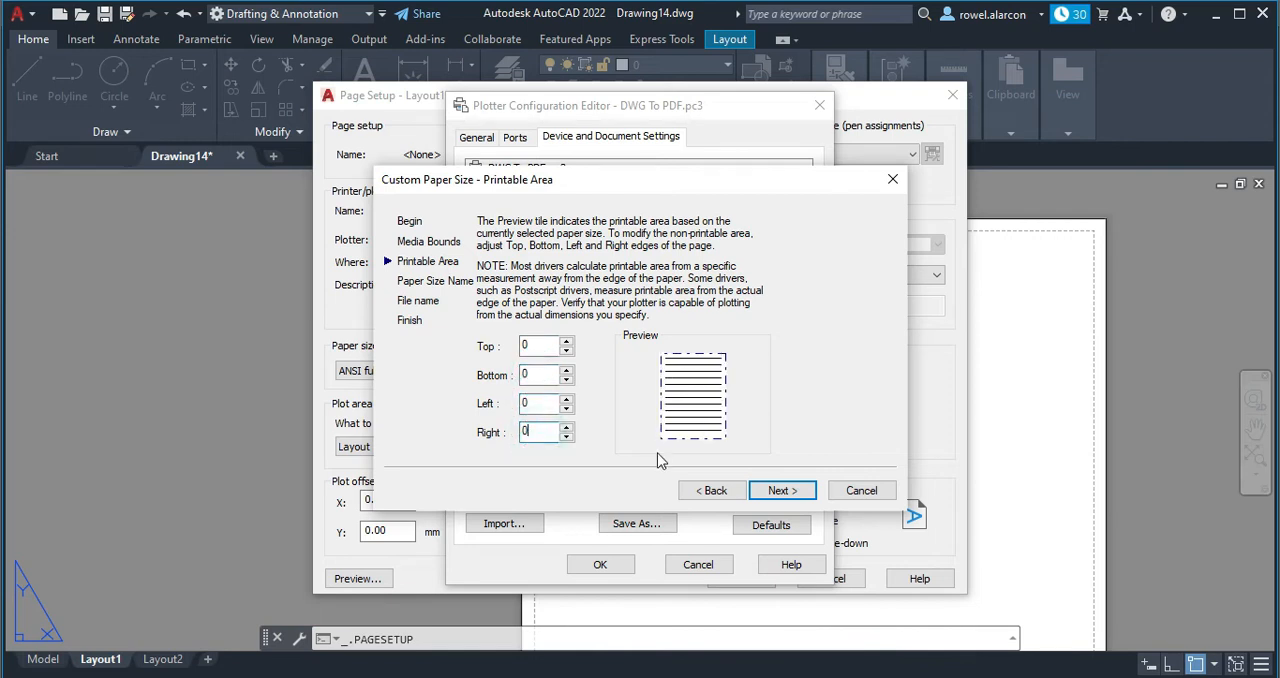
{"action": "left_click", "coordinate": [781, 490]}
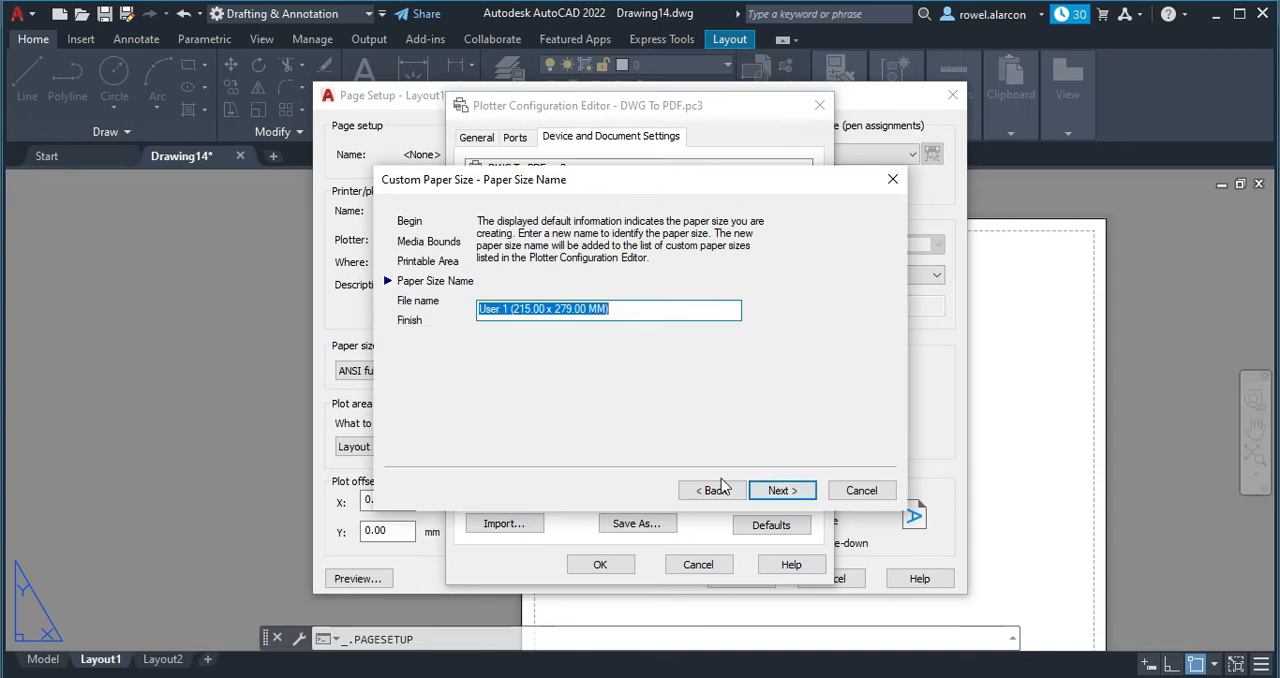
Keep the default paper size name, name the PMP file SHORT BOND PAPER, and finish the custom paper size.
{"action": "left_click", "coordinate": [780, 490]}
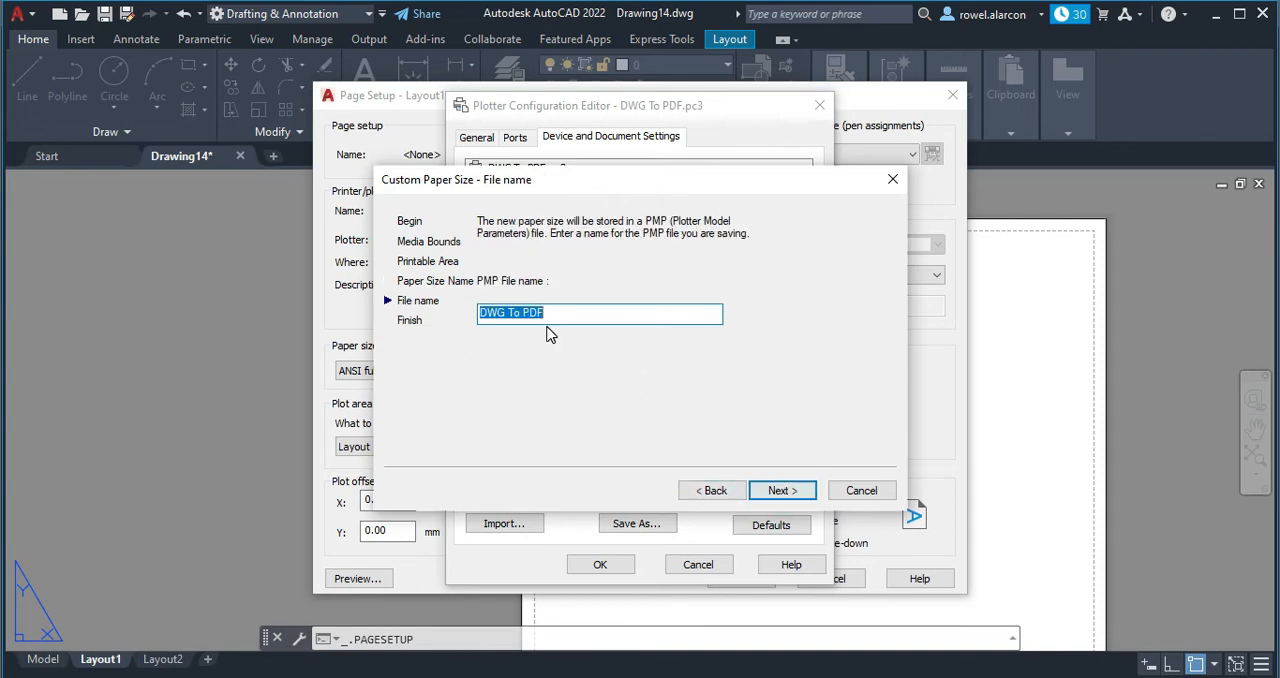
{"action": "left_click_drag", "start_coordinate": [556, 312], "coordinate": [449, 322]}
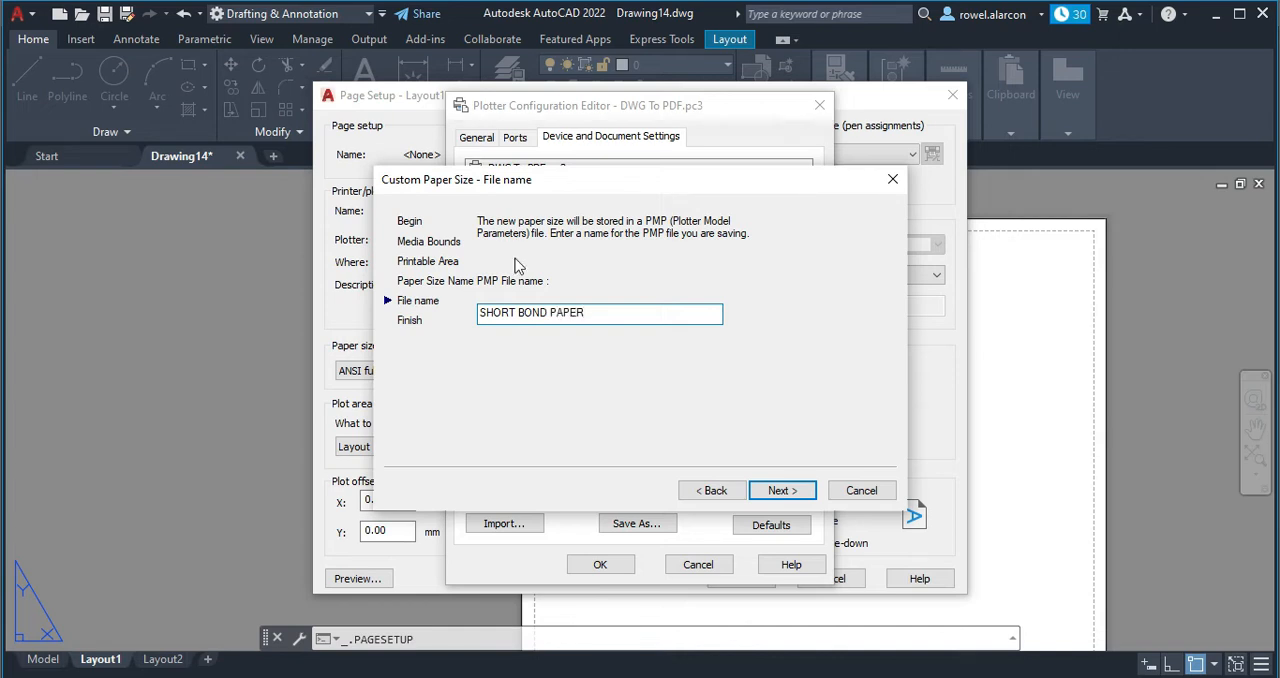
{"action": "left_click", "coordinate": [781, 483]}
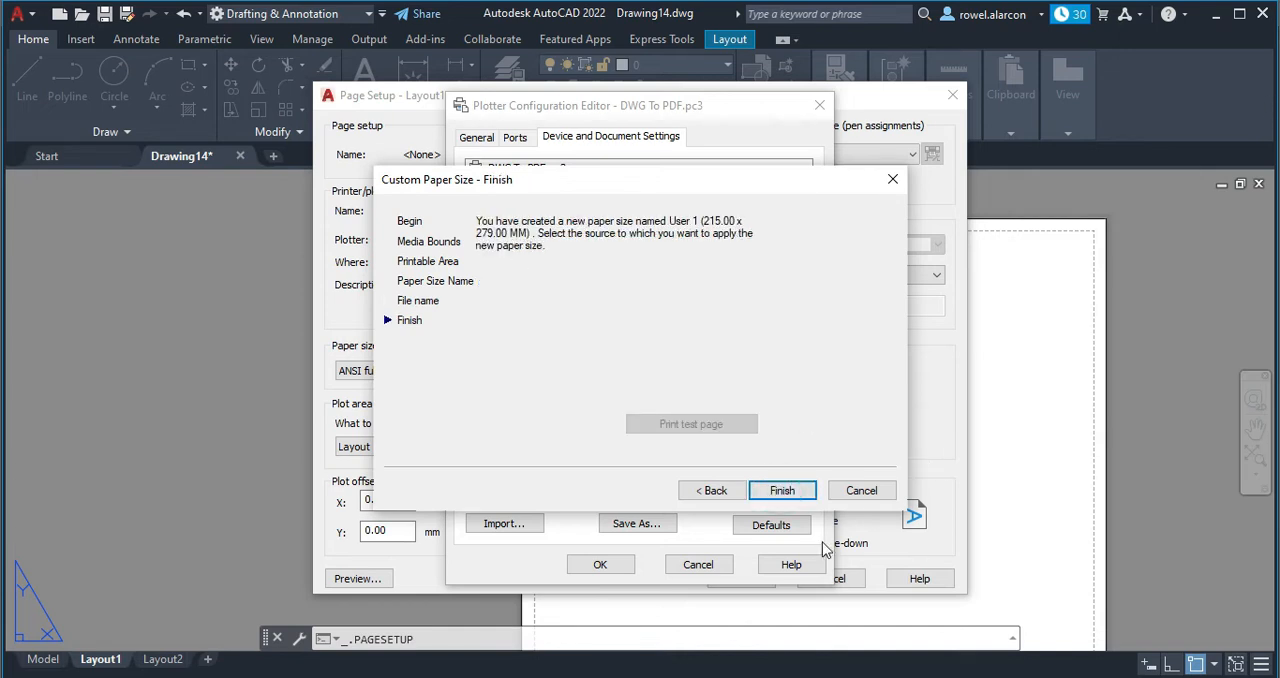
{"action": "left_click", "coordinate": [782, 490]}
Save the changes to the DWG To PDF printer configuration file and apply the page setup to Layout1.
{"action": "left_click", "coordinate": [602, 565]}
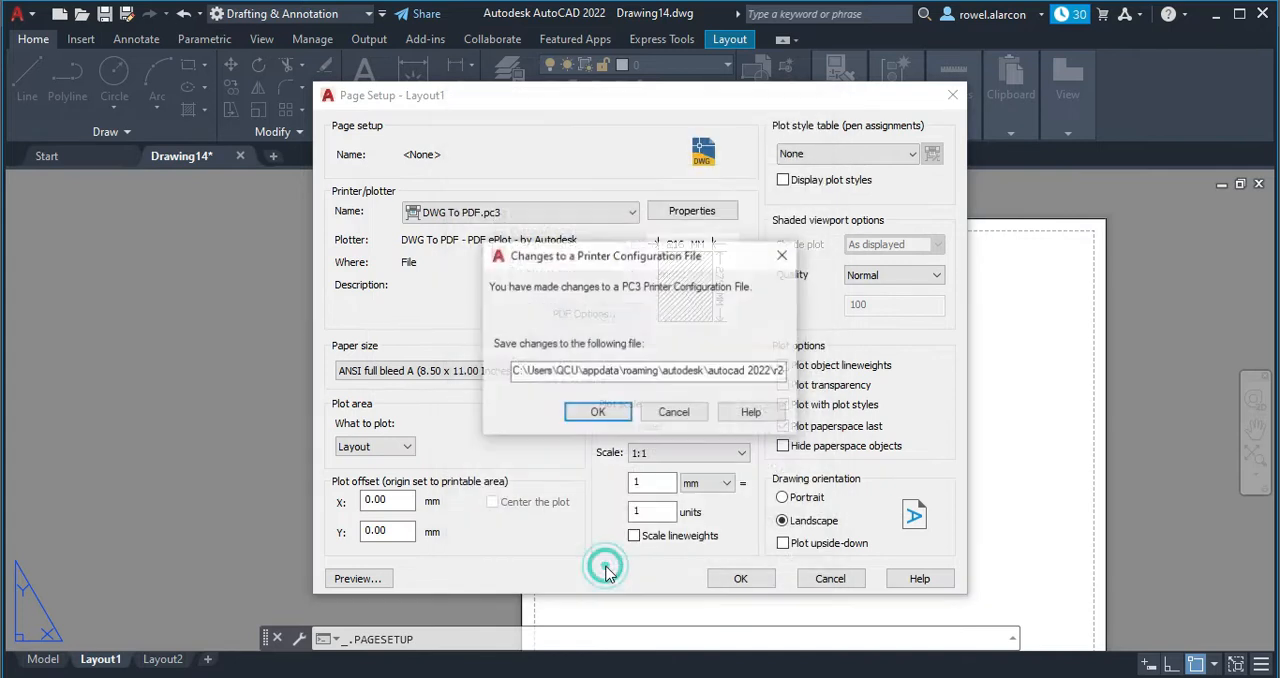
{"action": "left_click", "coordinate": [598, 413]}
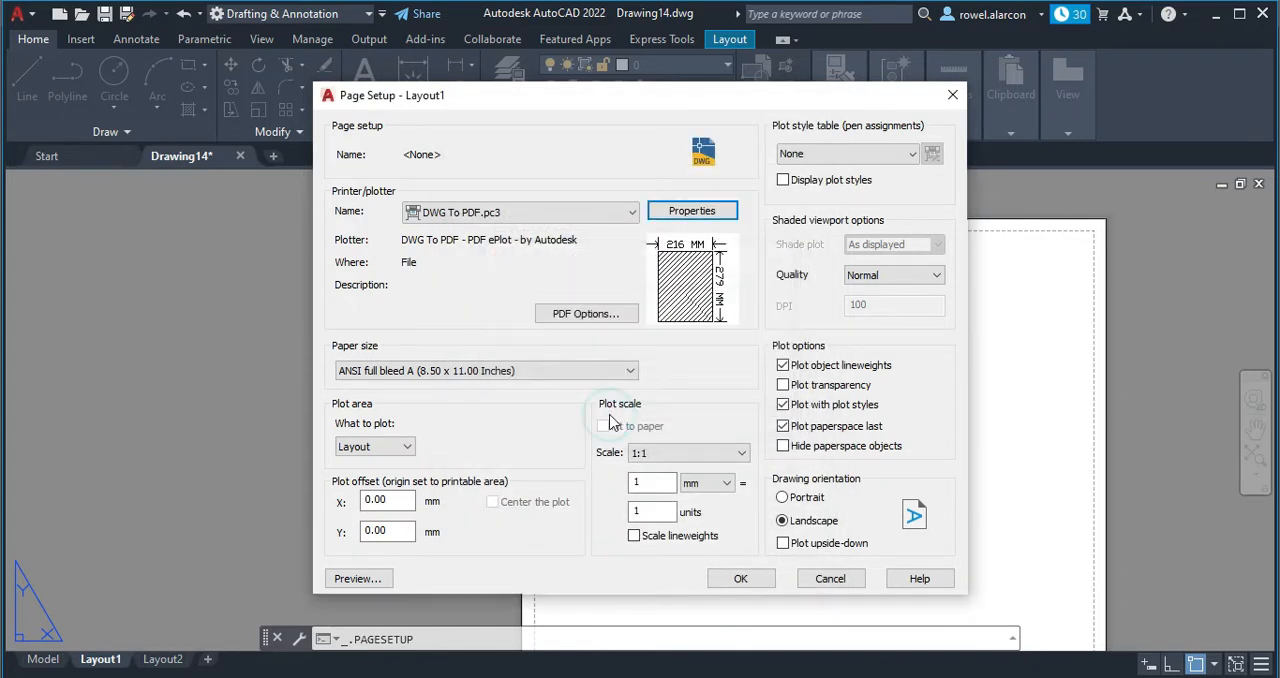
{"action": "left_click", "coordinate": [740, 581]}
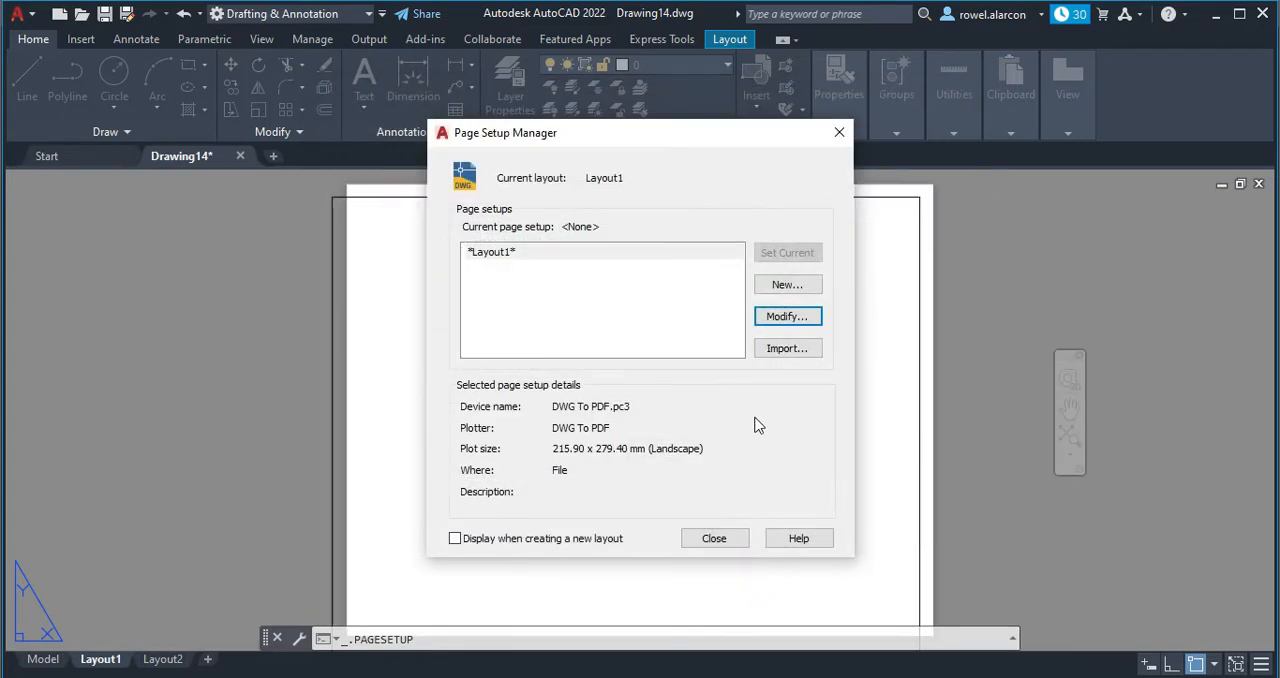
{"action": "left_click", "coordinate": [713, 539]}
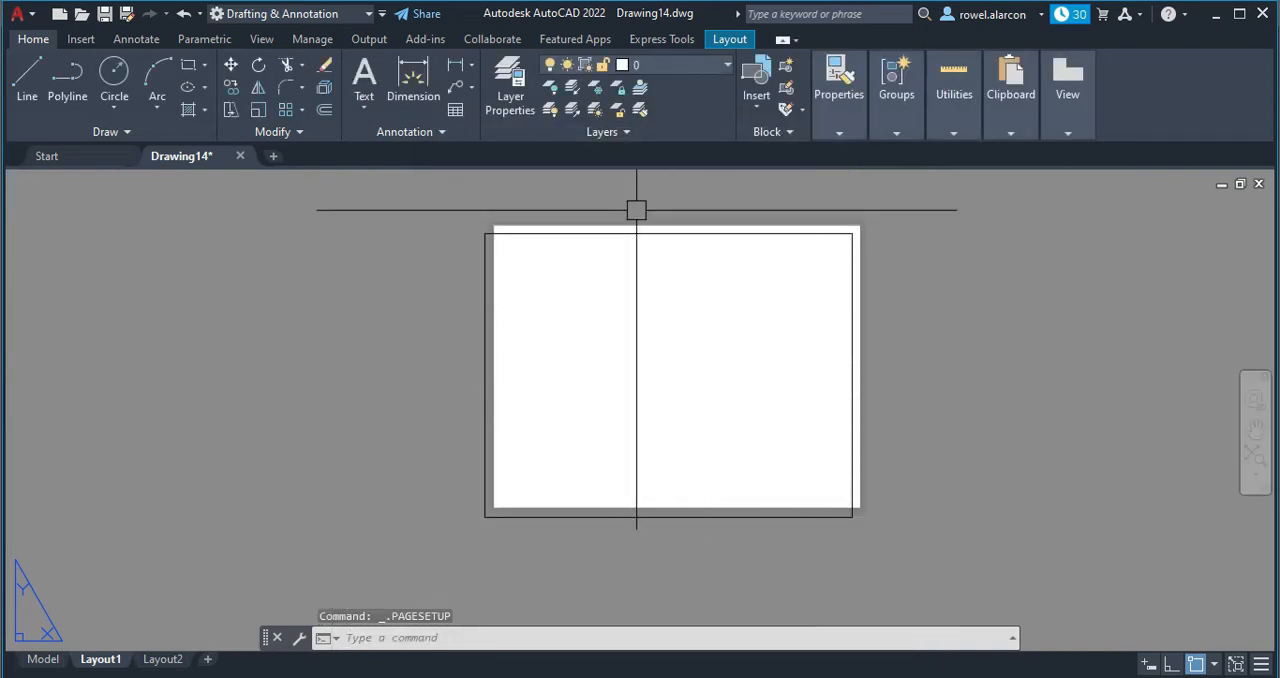
Move the rectangle by its upper-left corner onto the sheet's upper-left corner so it lines up with the paper.
{"action": "scroll", "coordinate": [524, 388], "scroll_direction": "up", "scroll_amount": 2}
{"action": "scroll", "coordinate": [525, 300], "scroll_direction": "down", "scroll_amount": 2}
{"action": "middle_click_drag", "start_coordinate": [645, 297], "coordinate": [623, 343]}
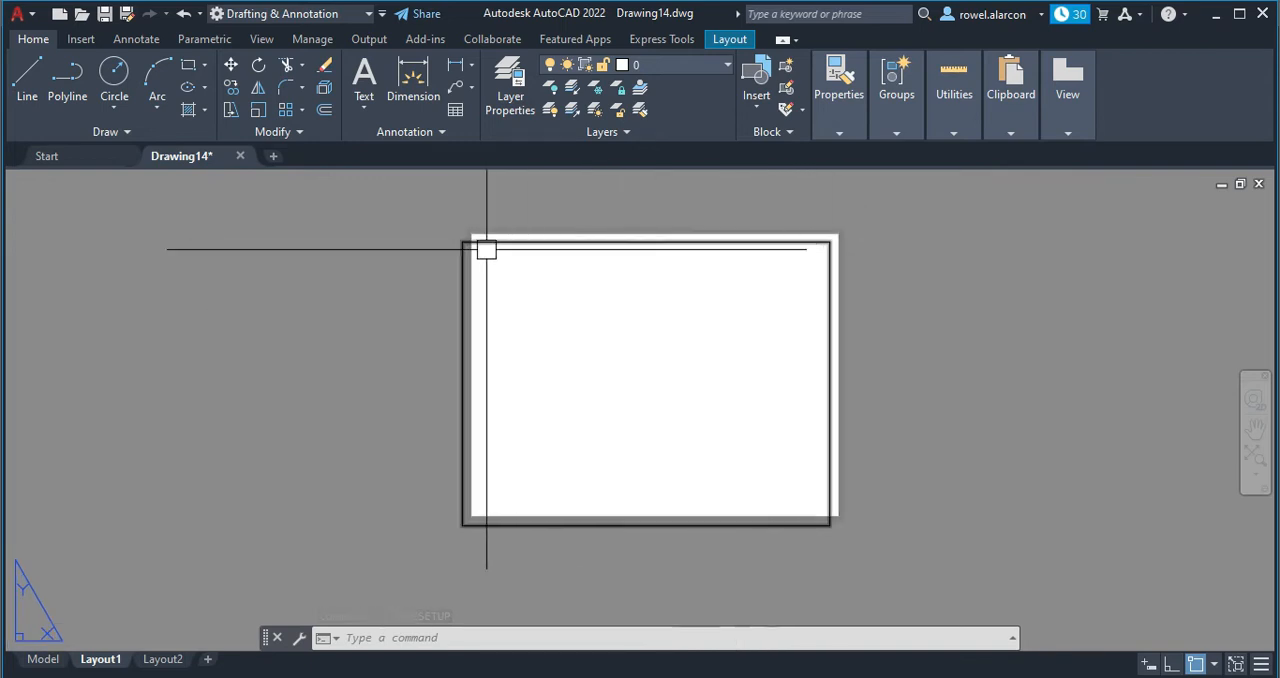
{"action": "left_click", "coordinate": [545, 243]}
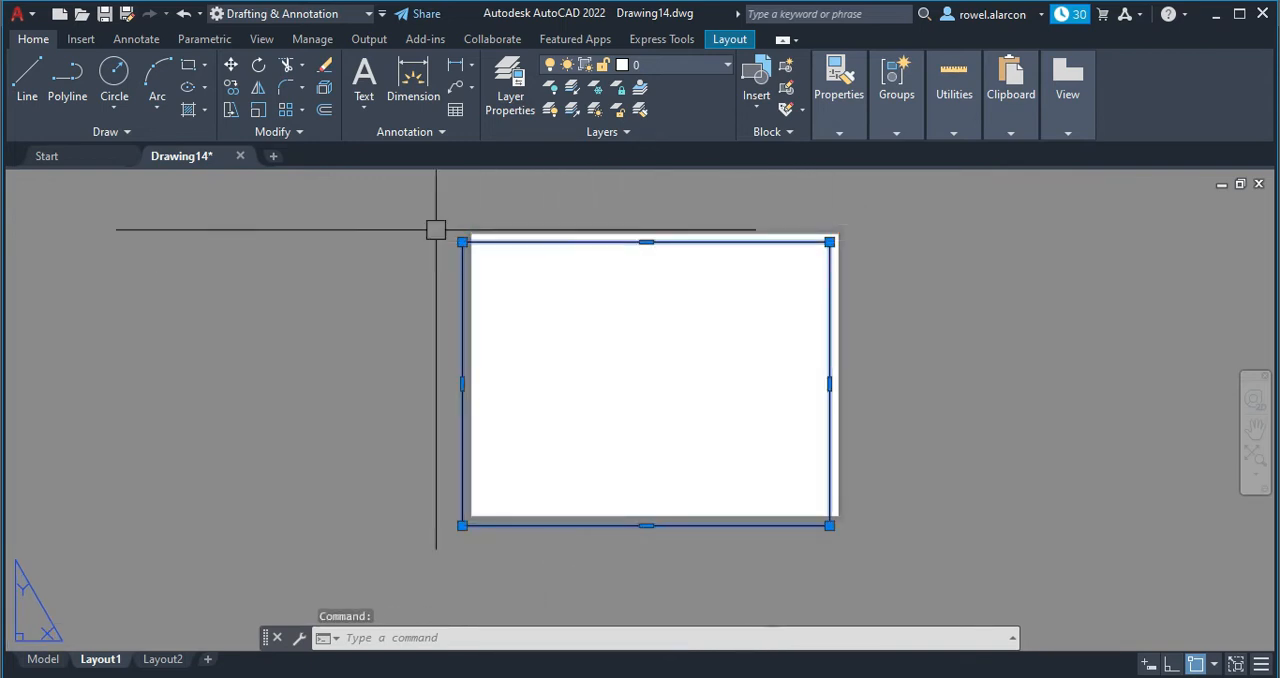
{"action": "left_click", "coordinate": [230, 64]}
{"action": "scroll", "coordinate": [495, 262], "scroll_direction": "up", "scroll_amount": 5}
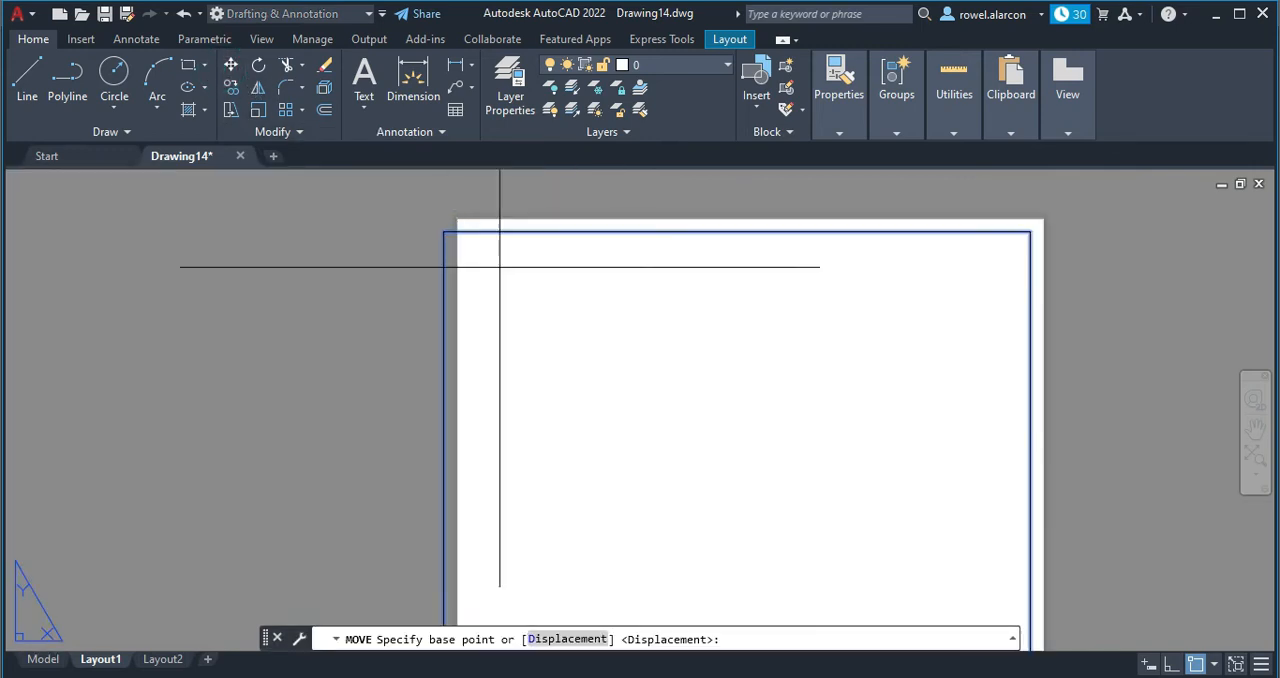
{"action": "left_click", "coordinate": [409, 208]}
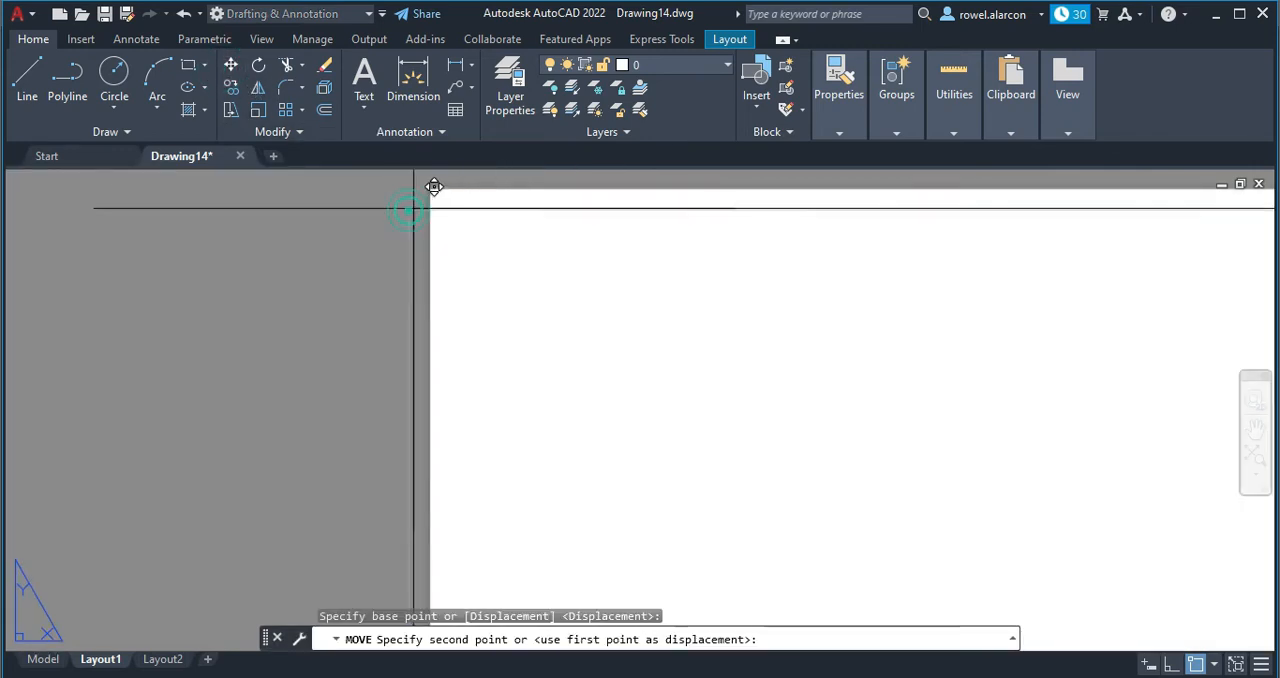
{"action": "scroll", "coordinate": [452, 174], "scroll_direction": "up", "scroll_amount": 3}
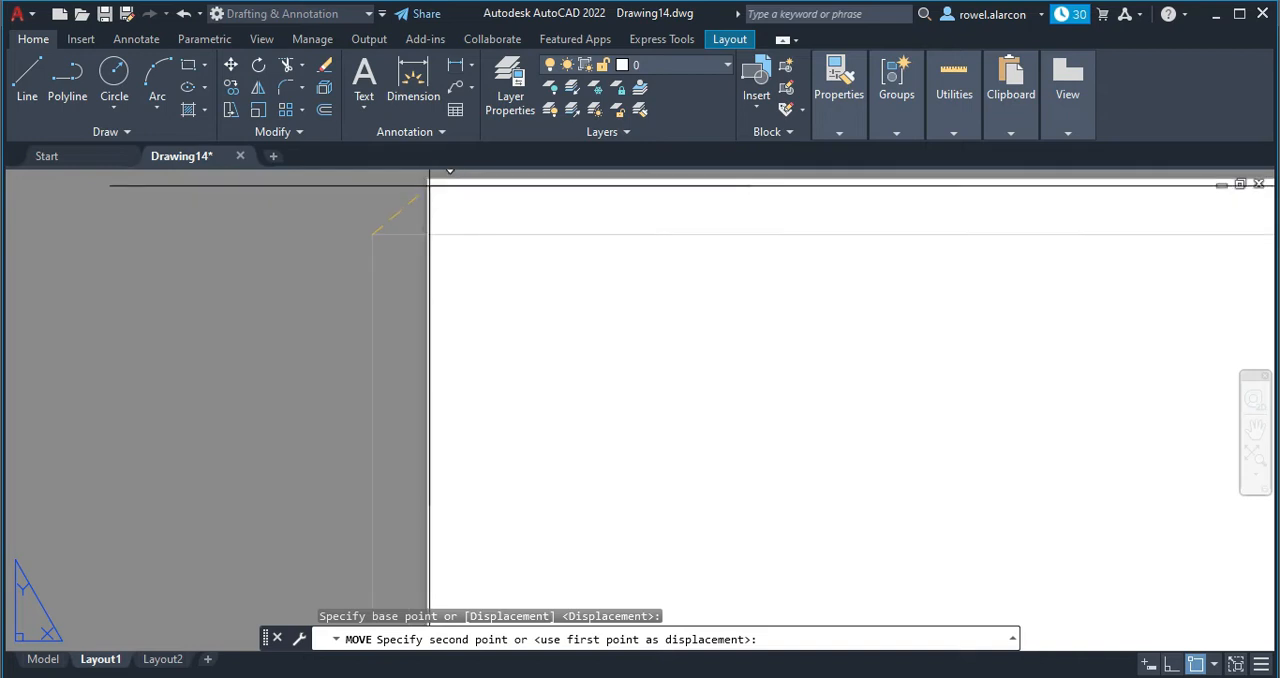
{"action": "left_click", "coordinate": [427, 180]}
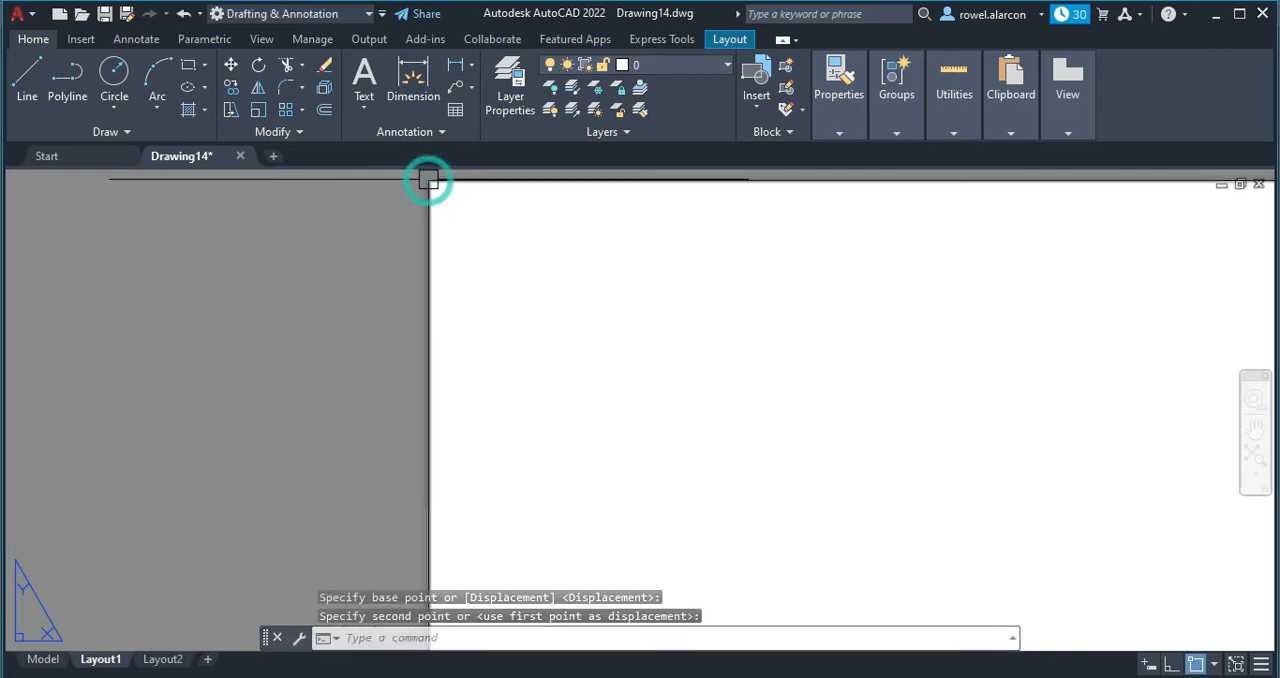
Inspect how the moved rectangle lines up with the sheet along its edges and corners.
{"action": "scroll", "coordinate": [576, 280], "scroll_direction": "down", "scroll_amount": 3}
{"action": "middle_click_drag", "start_coordinate": [766, 337], "coordinate": [540, 263]}
{"action": "scroll", "coordinate": [540, 263], "scroll_direction": "up", "scroll_amount": 2}
{"action": "scroll", "coordinate": [802, 343], "scroll_direction": "down", "scroll_amount": 2}
{"action": "middle_click_drag", "start_coordinate": [837, 371], "coordinate": [534, 365]}
{"action": "scroll", "coordinate": [534, 365], "scroll_direction": "down", "scroll_amount": 2}
{"action": "middle_click_drag", "start_coordinate": [941, 467], "coordinate": [980, 412]}
{"action": "middle_click_drag", "start_coordinate": [883, 410], "coordinate": [898, 440]}
{"action": "key", "text": "Escape"}
{"action": "key", "text": "Escape"}
{"action": "middle_click_drag", "start_coordinate": [920, 401], "coordinate": [926, 389]}
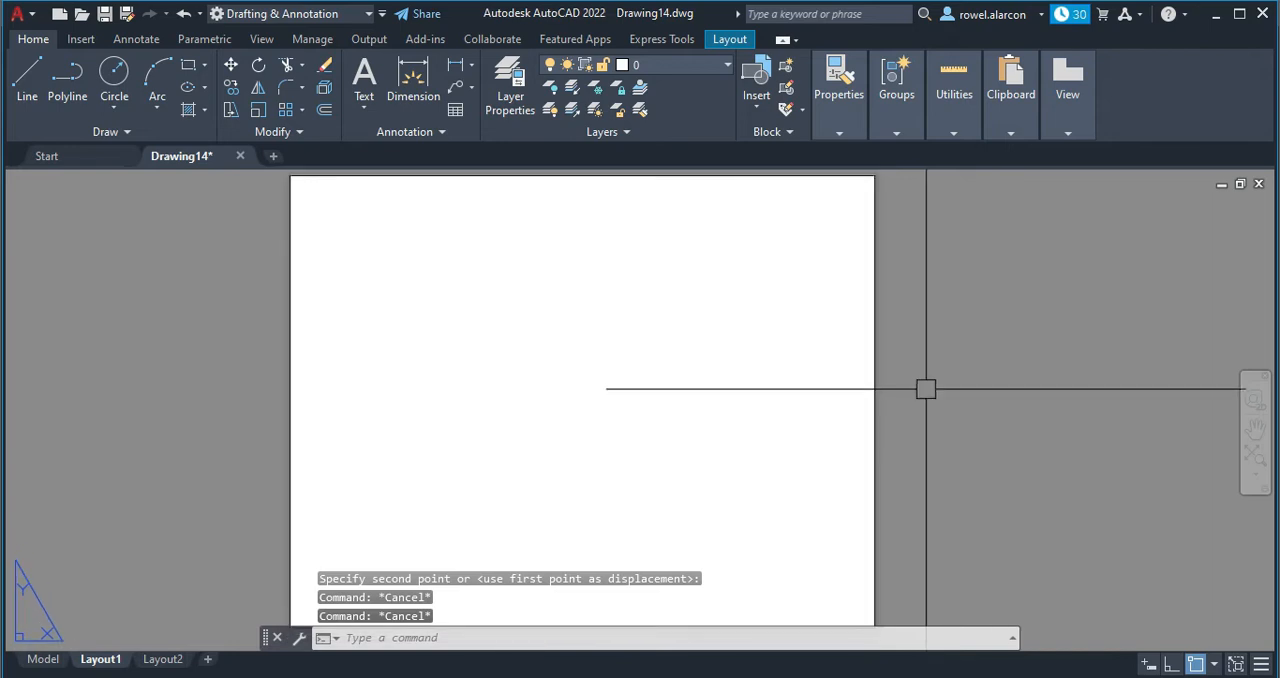
{"action": "scroll", "coordinate": [917, 394], "scroll_direction": "down", "scroll_amount": 2}
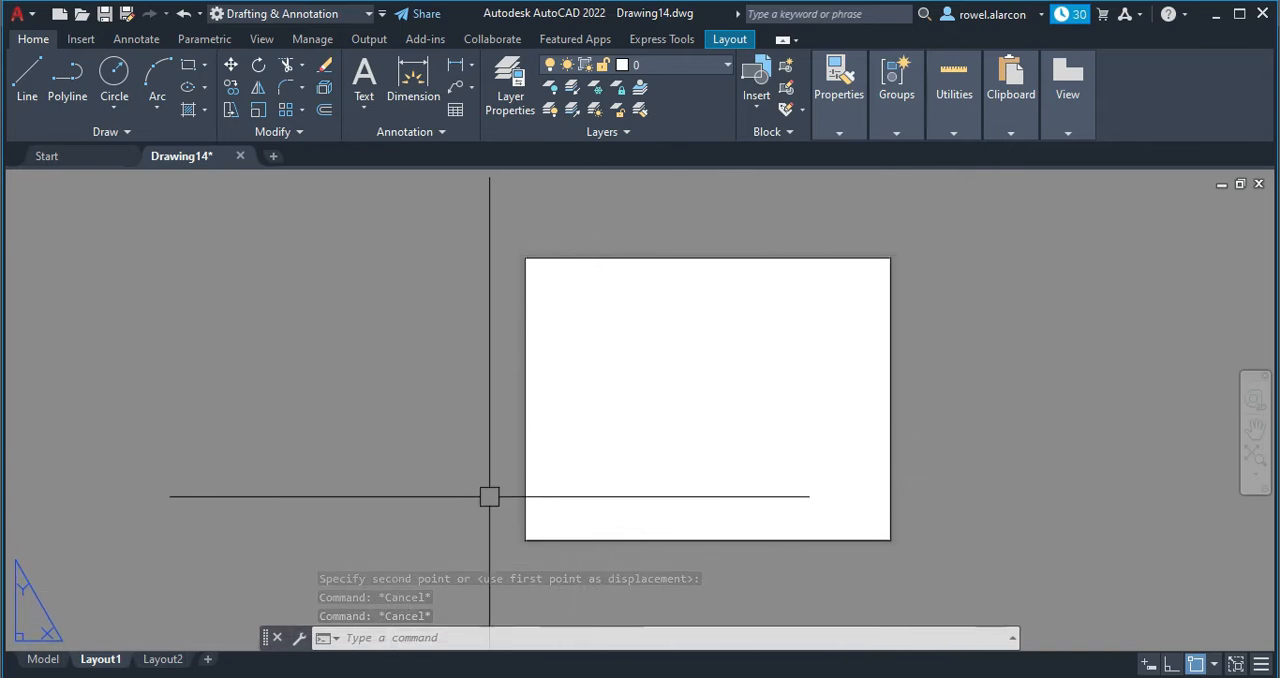
{"action": "key", "text": "Escape"}
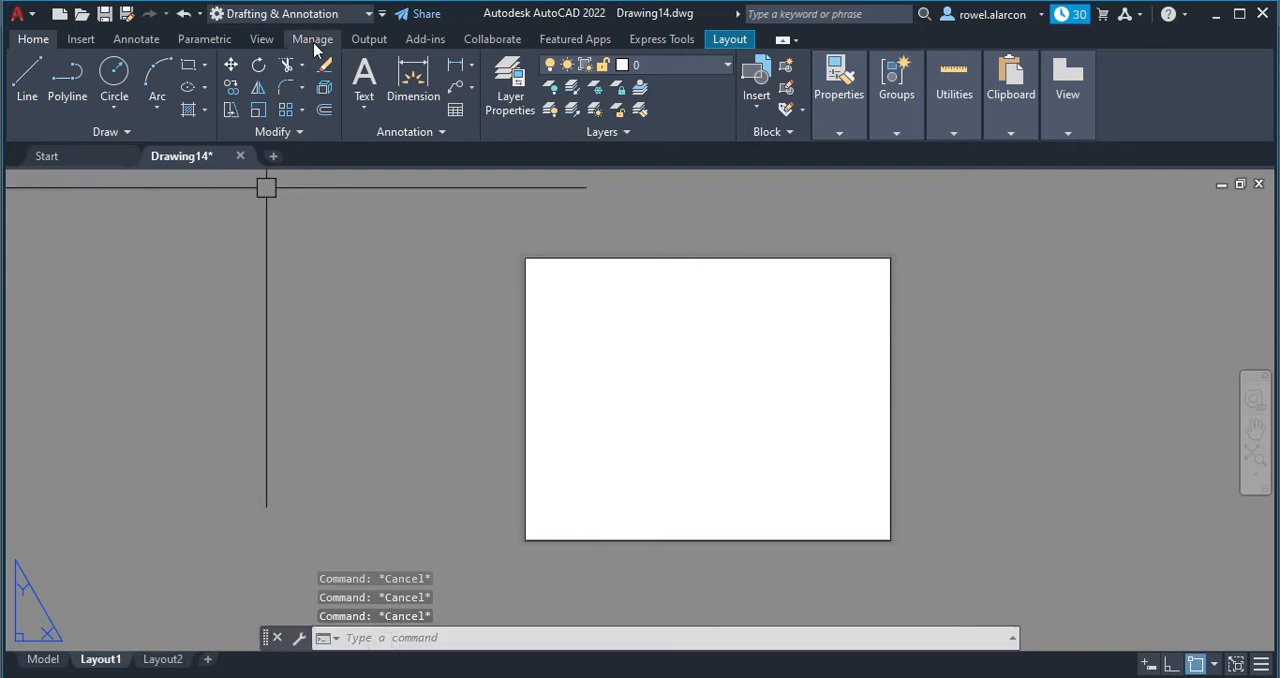
Offset the sheet-outline rectangle inward by 10 to form an inner border.
{"action": "left_click", "coordinate": [322, 112]}
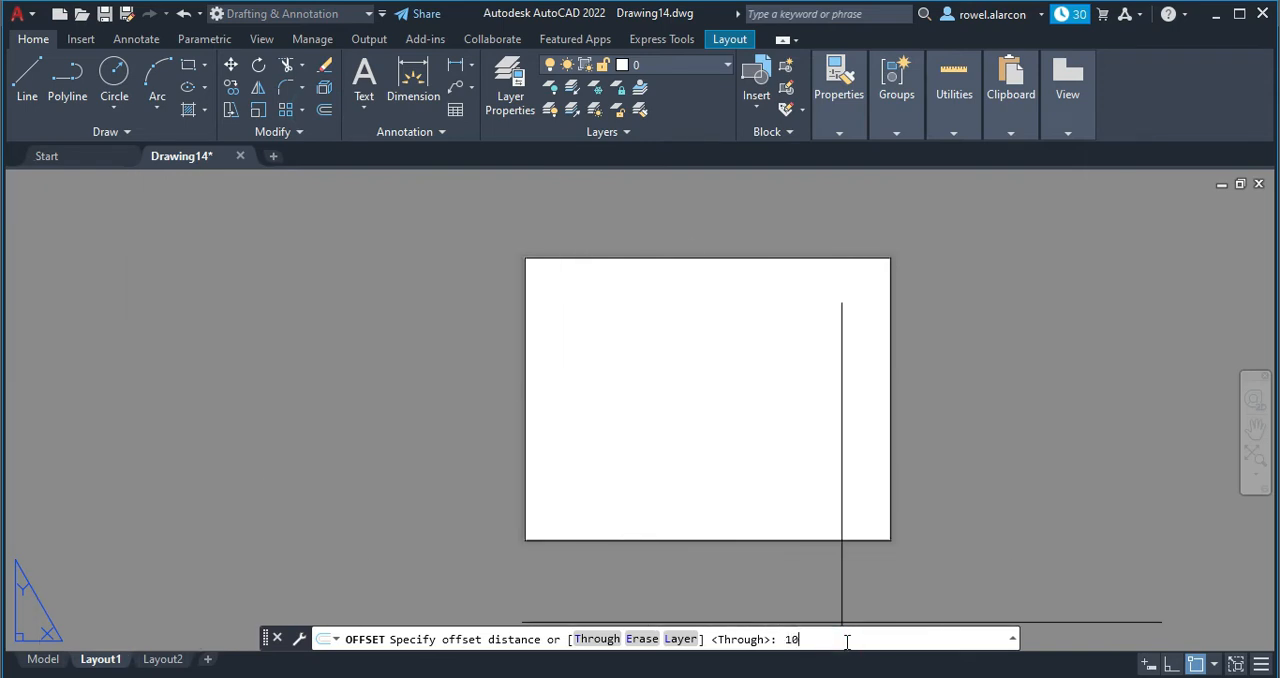
{"action": "type", "text": "10"}
{"action": "key", "text": "Return"}
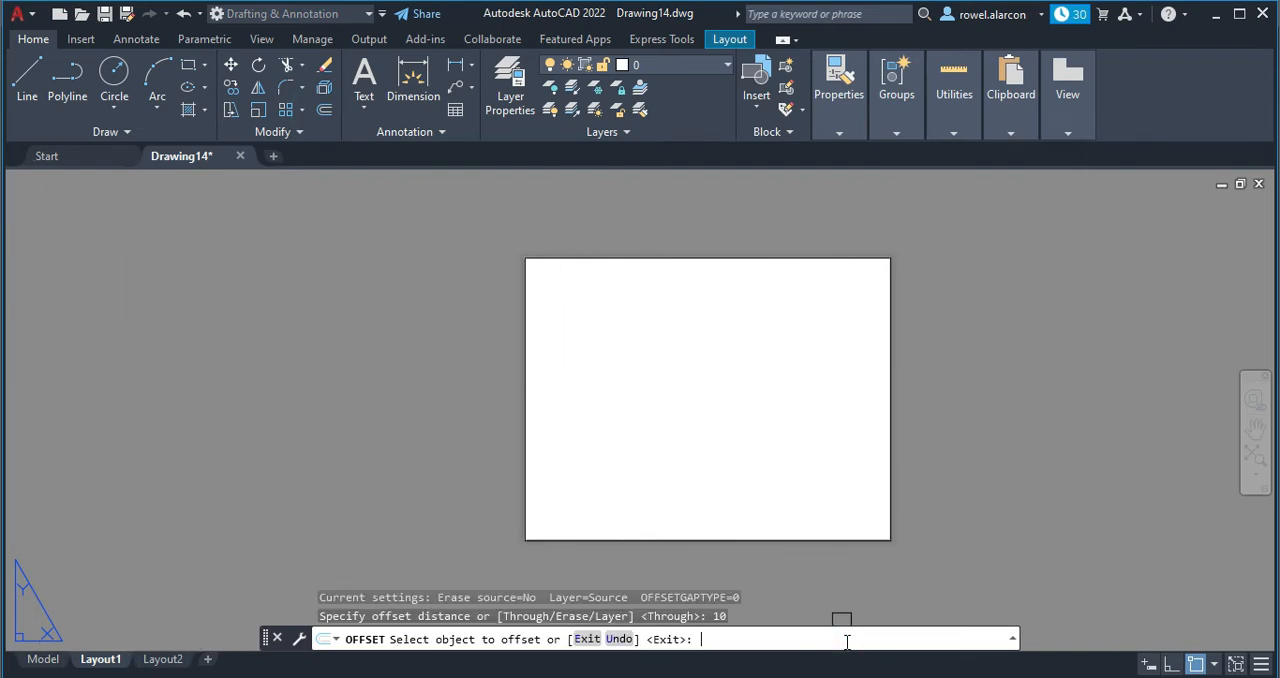
{"action": "left_click", "coordinate": [584, 536]}
{"action": "left_click", "coordinate": [636, 444]}
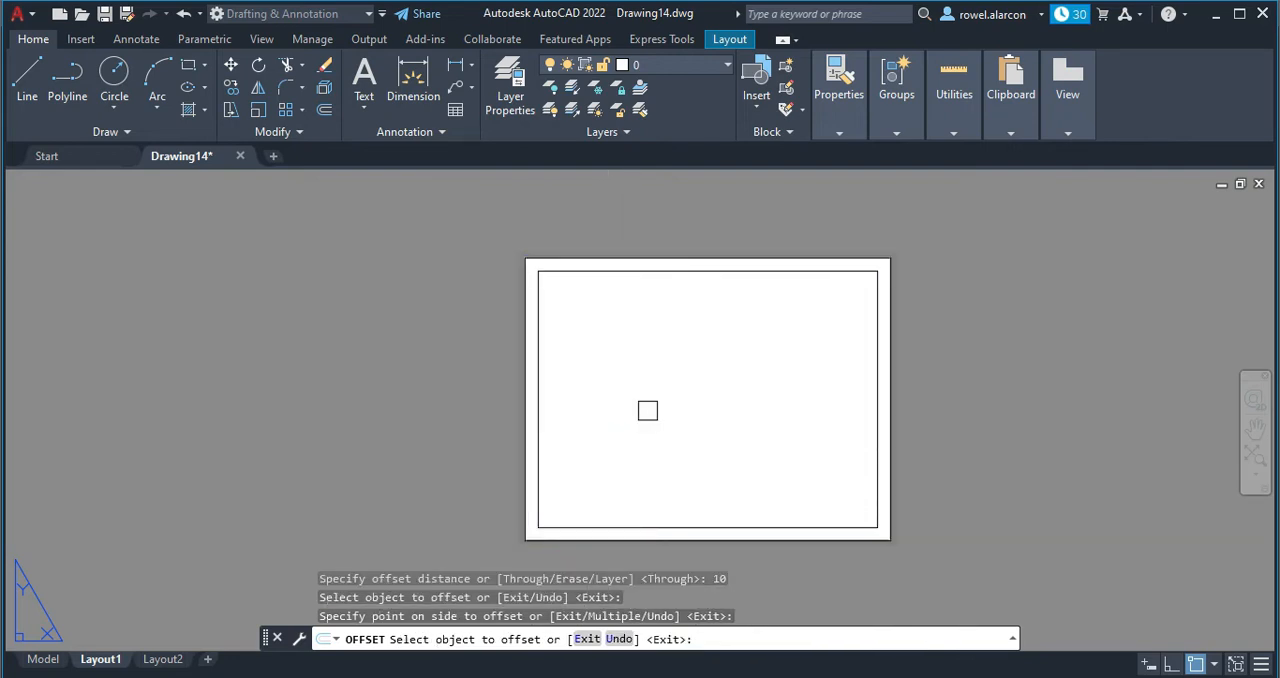
{"action": "key", "text": "Escape"}
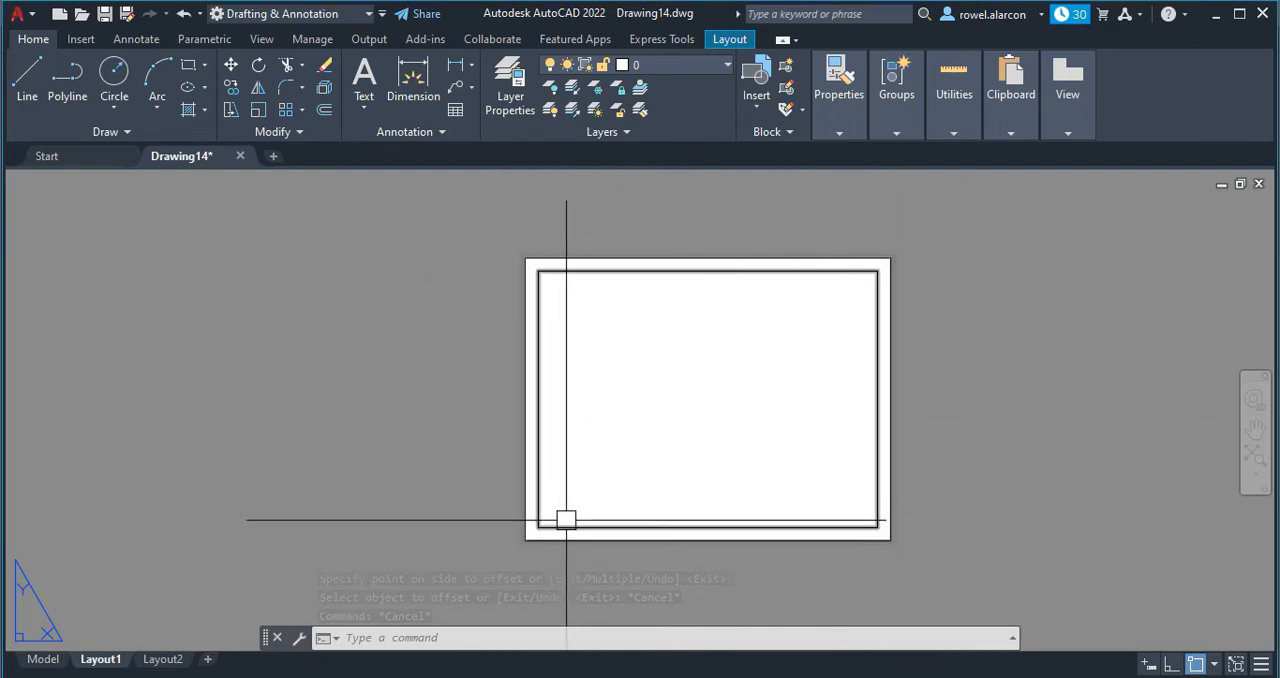
Explode the inner border rectangle into separate lines.
{"action": "left_click", "coordinate": [587, 270]}
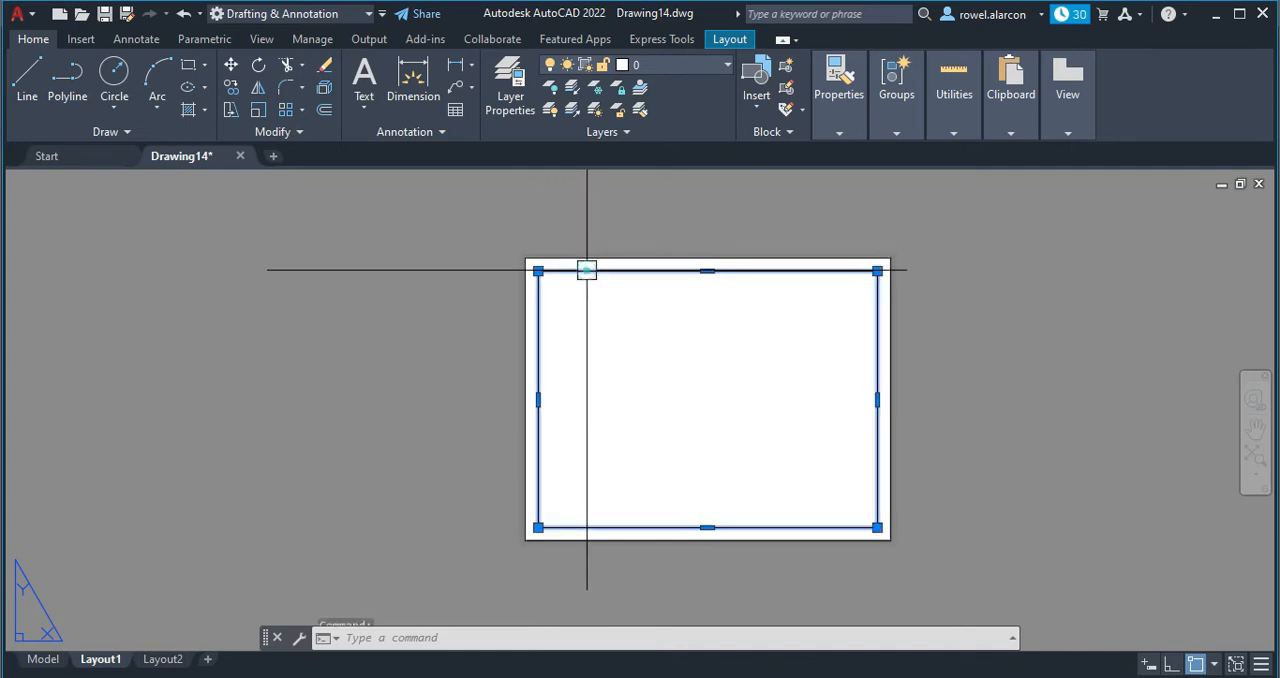
{"action": "left_click", "coordinate": [325, 90]}
{"action": "key", "text": "Escape"}
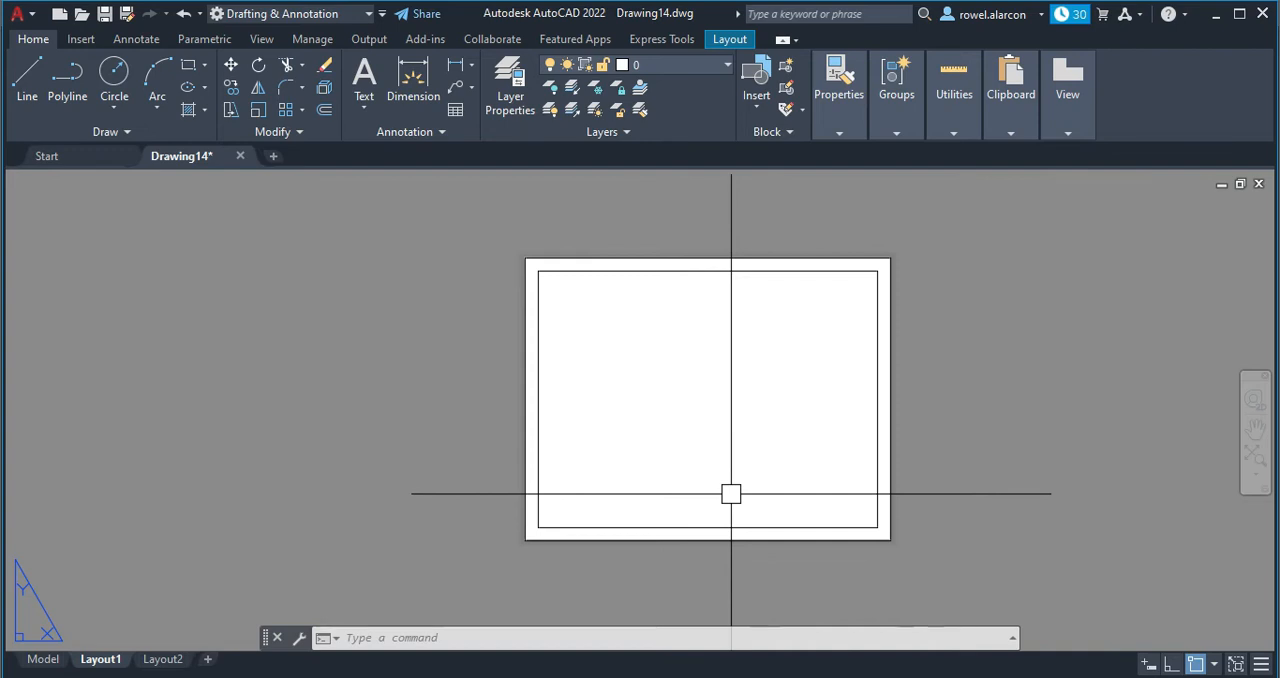
Offset the inner border's bottom line upward by 10 to form a narrow strip along the bottom of the sheet.
{"action": "key", "text": "Escape"}
{"action": "key", "text": "Escape"}
{"action": "key", "text": "Escape"}
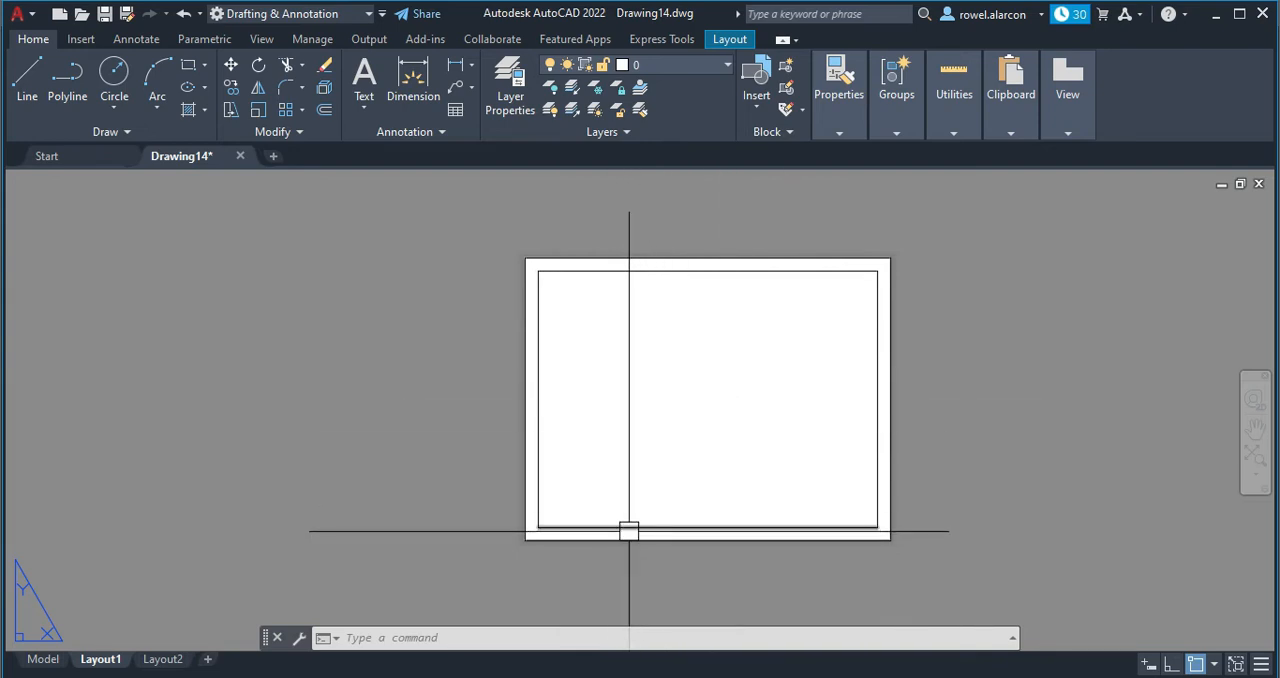
{"action": "key", "text": "Escape"}
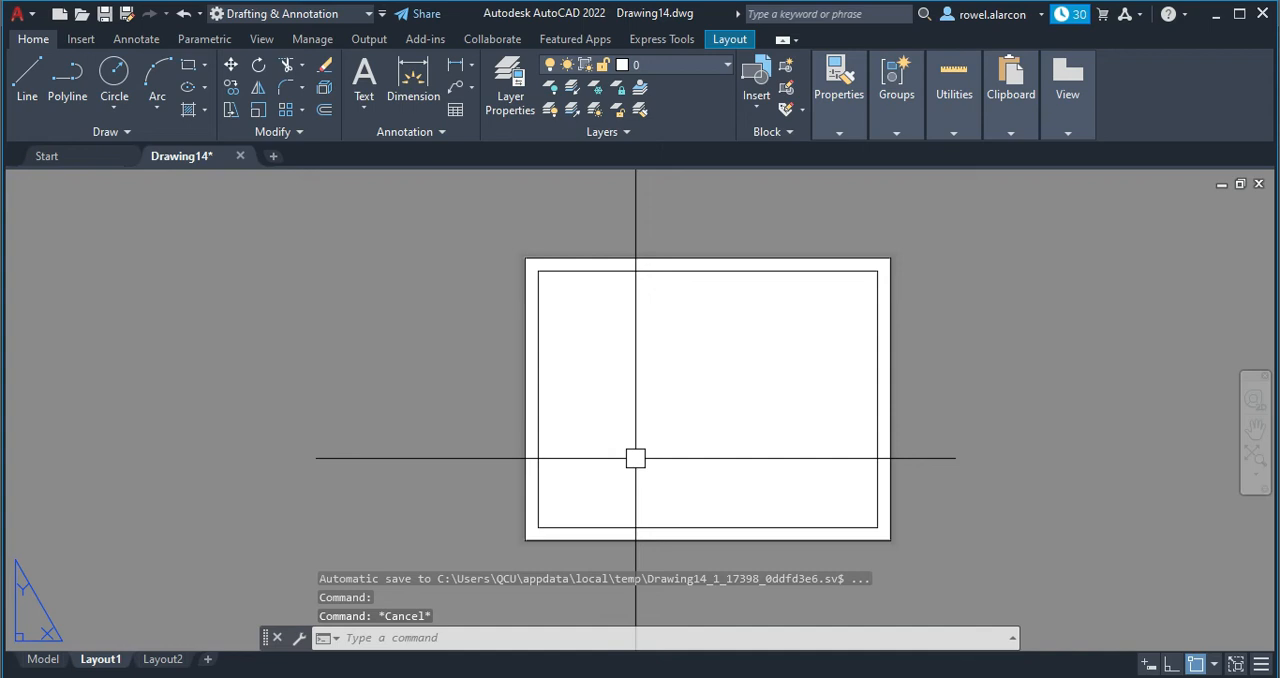
{"action": "type", "text": "o"}
{"action": "key", "text": "Return"}
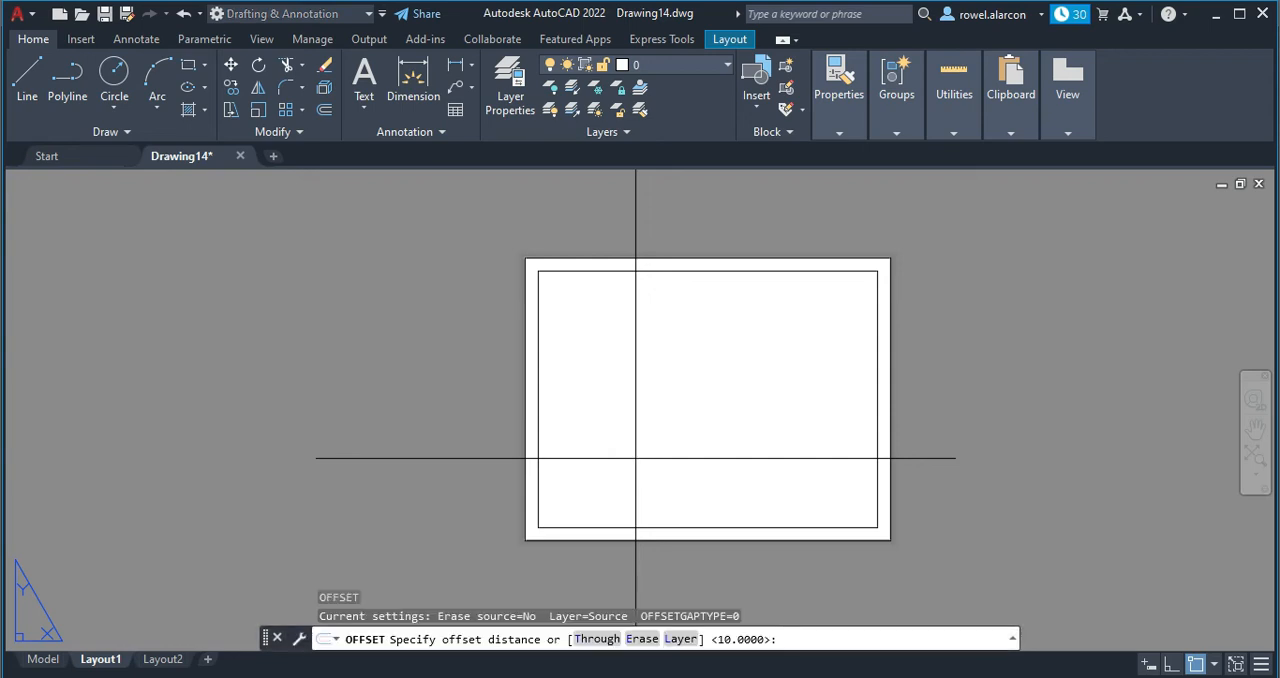
{"action": "type", "text": "10"}
{"action": "key", "text": "Return"}
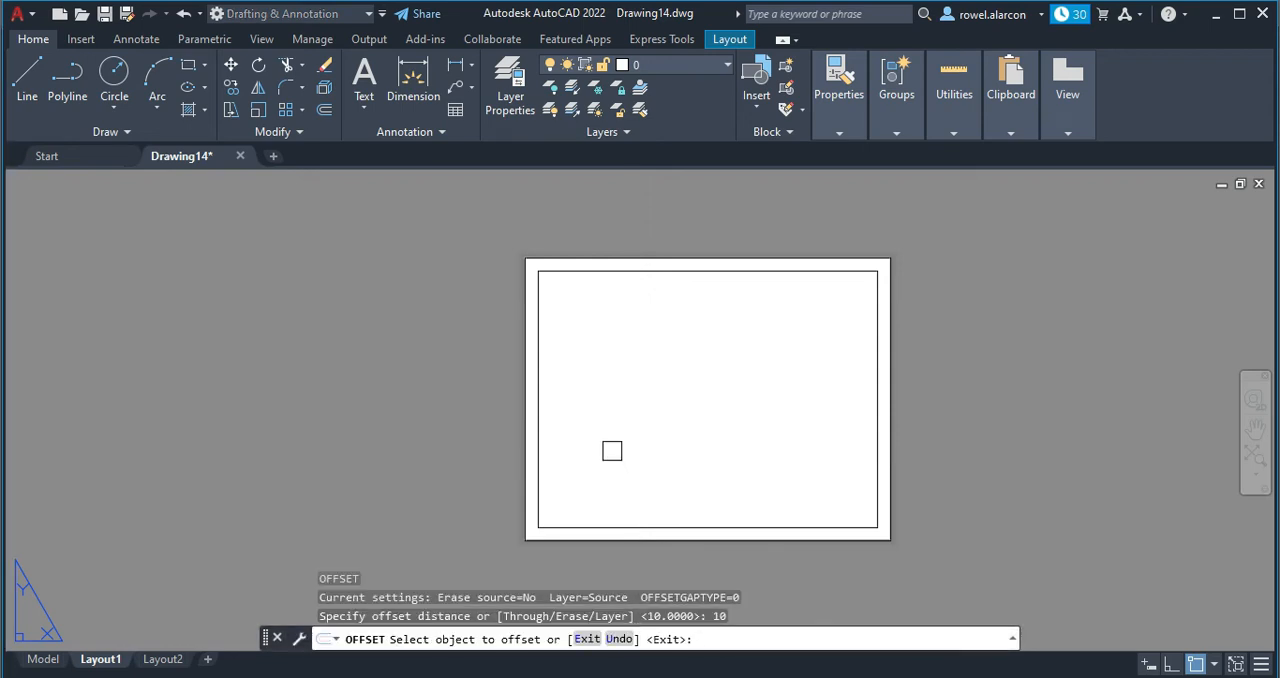
{"action": "left_click", "coordinate": [629, 527]}
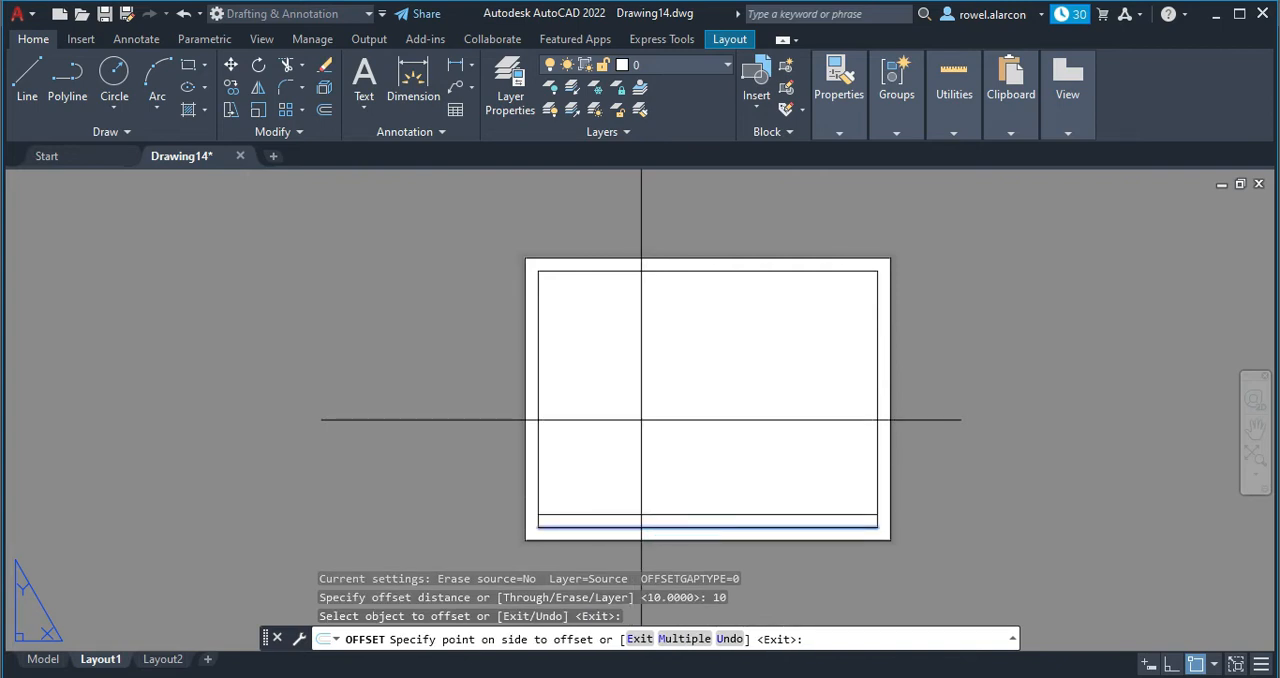
{"action": "left_click", "coordinate": [641, 420]}
{"action": "scroll", "coordinate": [762, 515], "scroll_direction": "up", "scroll_amount": 2}
{"action": "middle_click_drag", "start_coordinate": [729, 515], "coordinate": [726, 408]}
{"action": "key", "text": "Escape"}
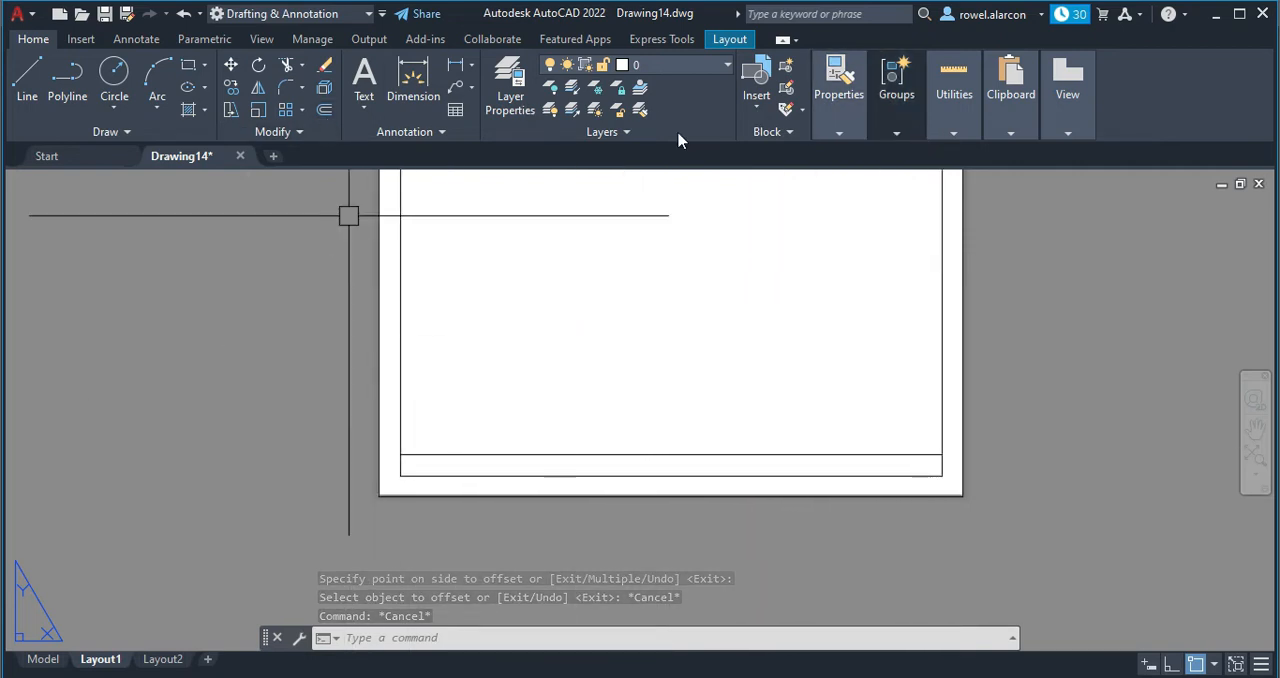
Measure the distance along the strip's upper line between the left and right inner border lines.
{"action": "mouse_move", "coordinate": [955, 141]}
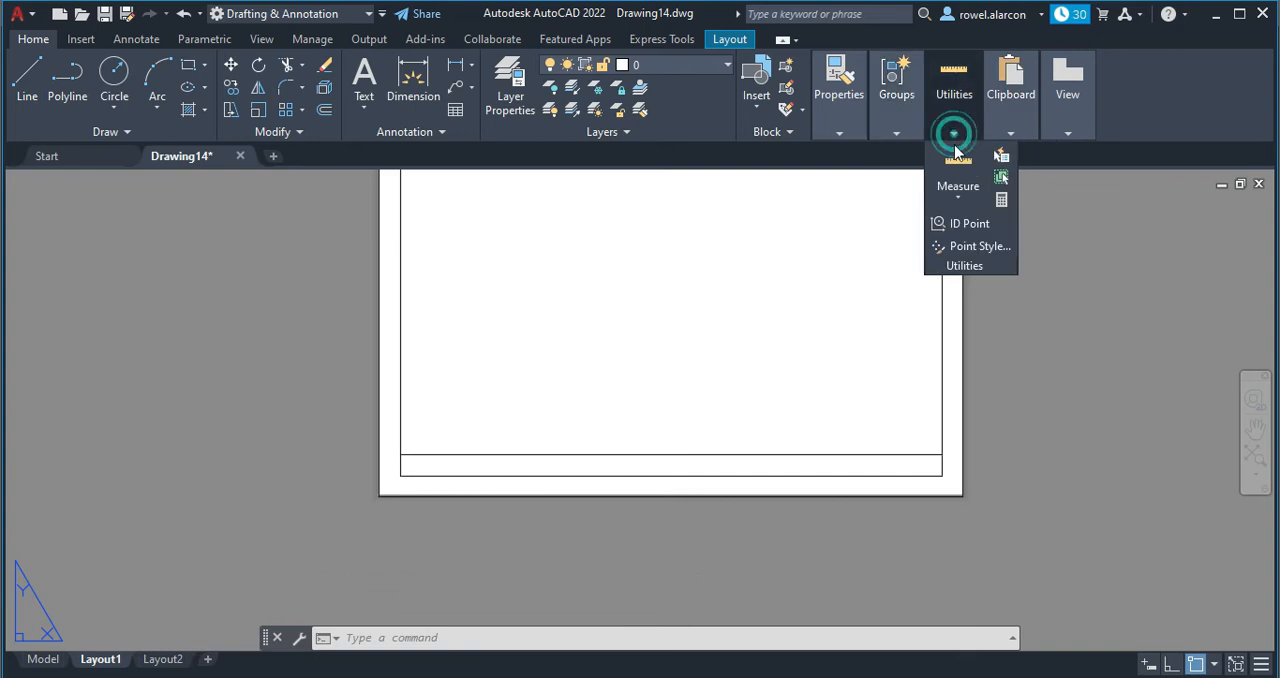
{"action": "left_click", "coordinate": [957, 192]}
{"action": "left_click", "coordinate": [968, 266]}
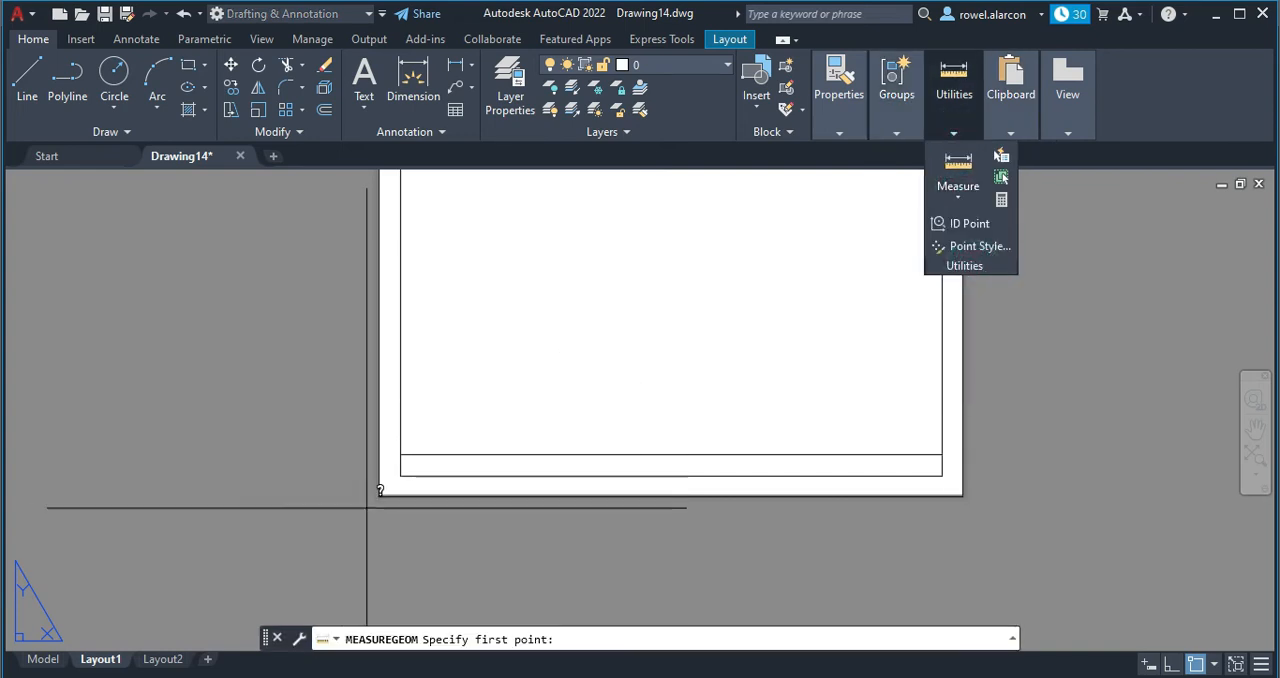
{"action": "left_click", "coordinate": [401, 455]}
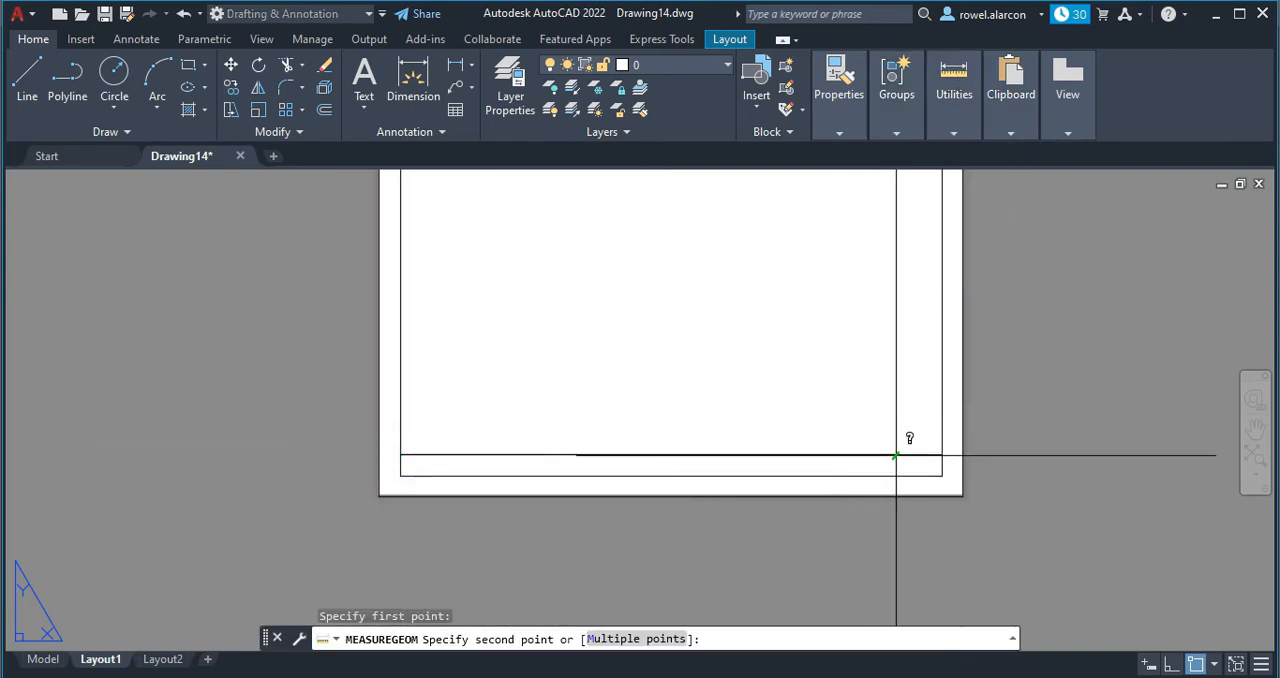
{"action": "left_click", "coordinate": [942, 455]}
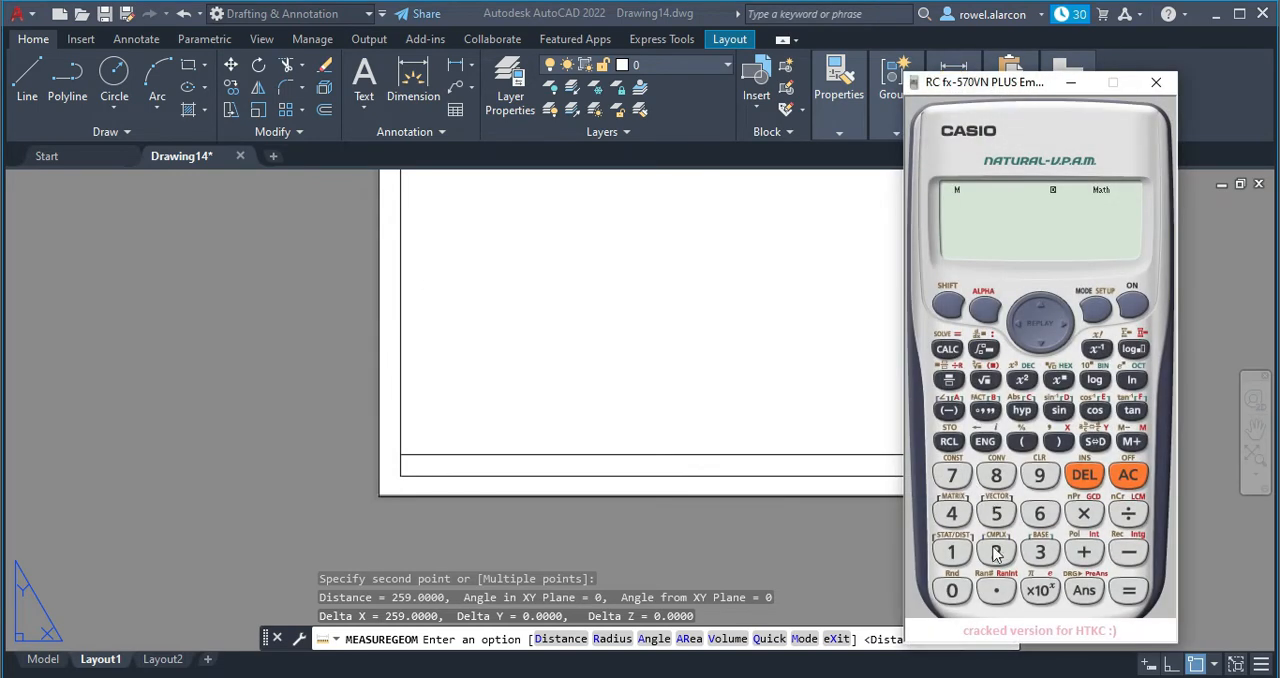
Divide the 259 strip length by 2 in the calculator app, then return to the layout and end the measurement.
{"action": "left_click", "coordinate": [1005, 481]}
{"action": "left_click", "coordinate": [1040, 477]}
{"action": "left_click", "coordinate": [1127, 514]}
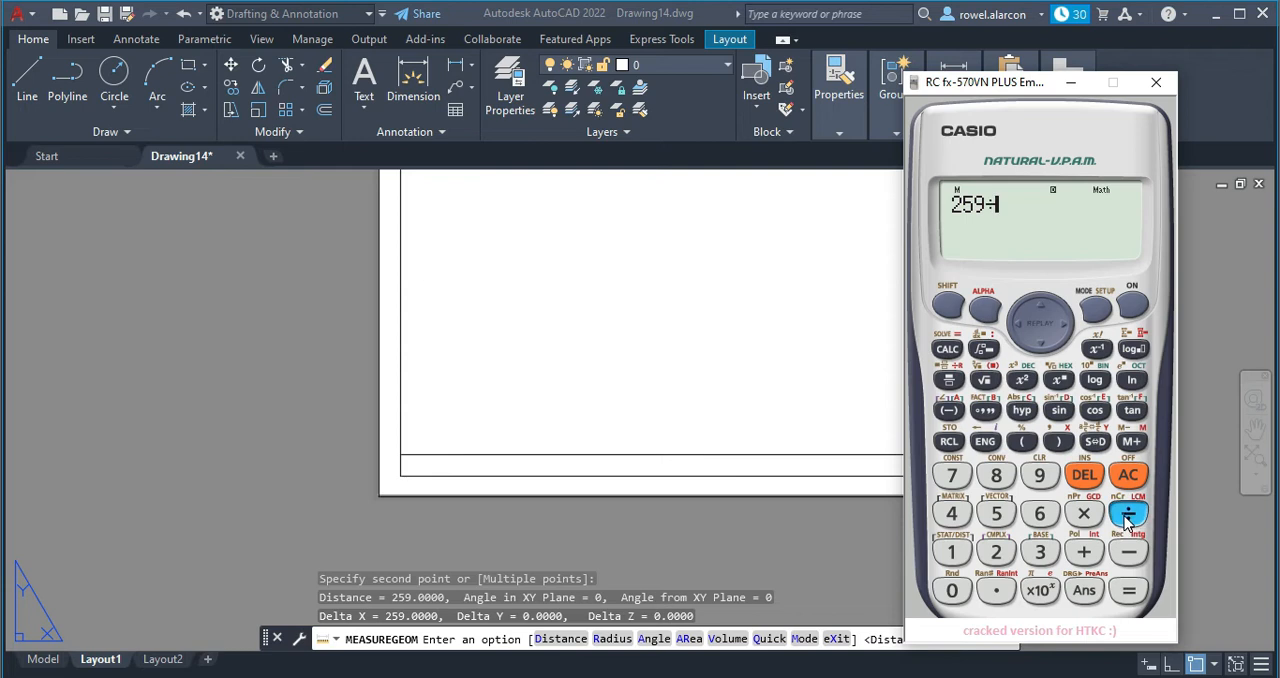
{"action": "left_click", "coordinate": [1129, 591]}
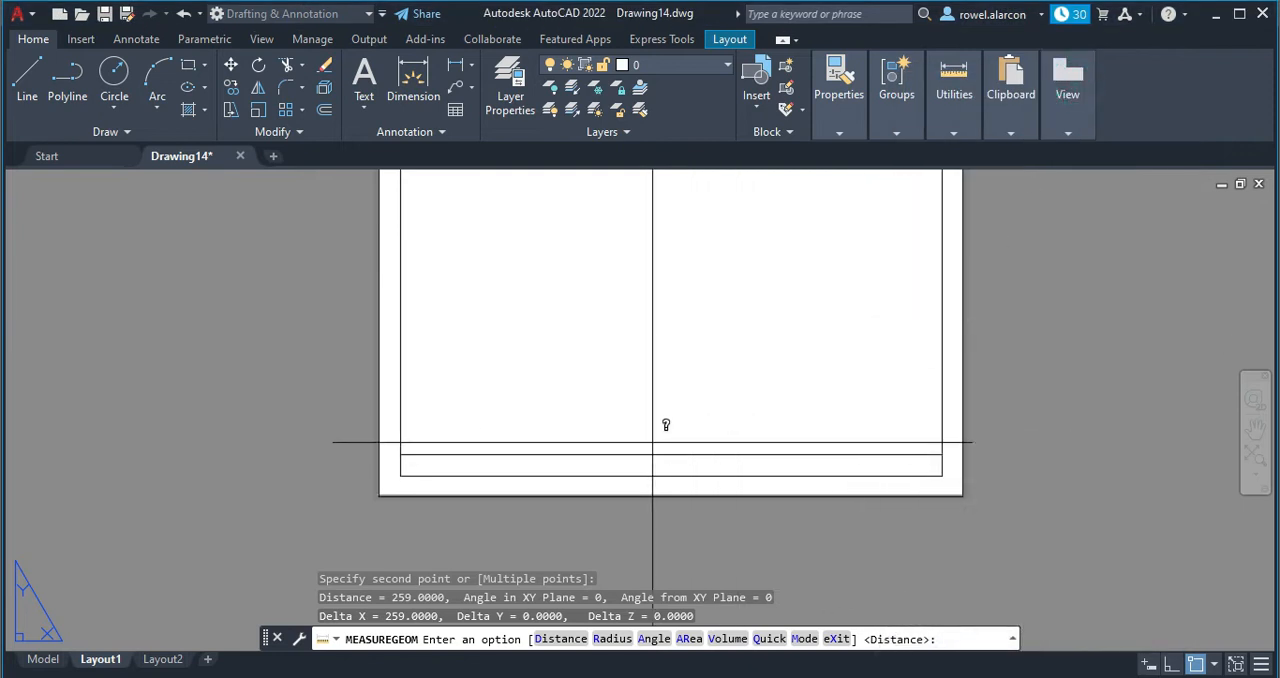
{"action": "key", "text": "Escape"}
{"action": "key", "text": "Escape"}
{"action": "key", "text": "Escape"}
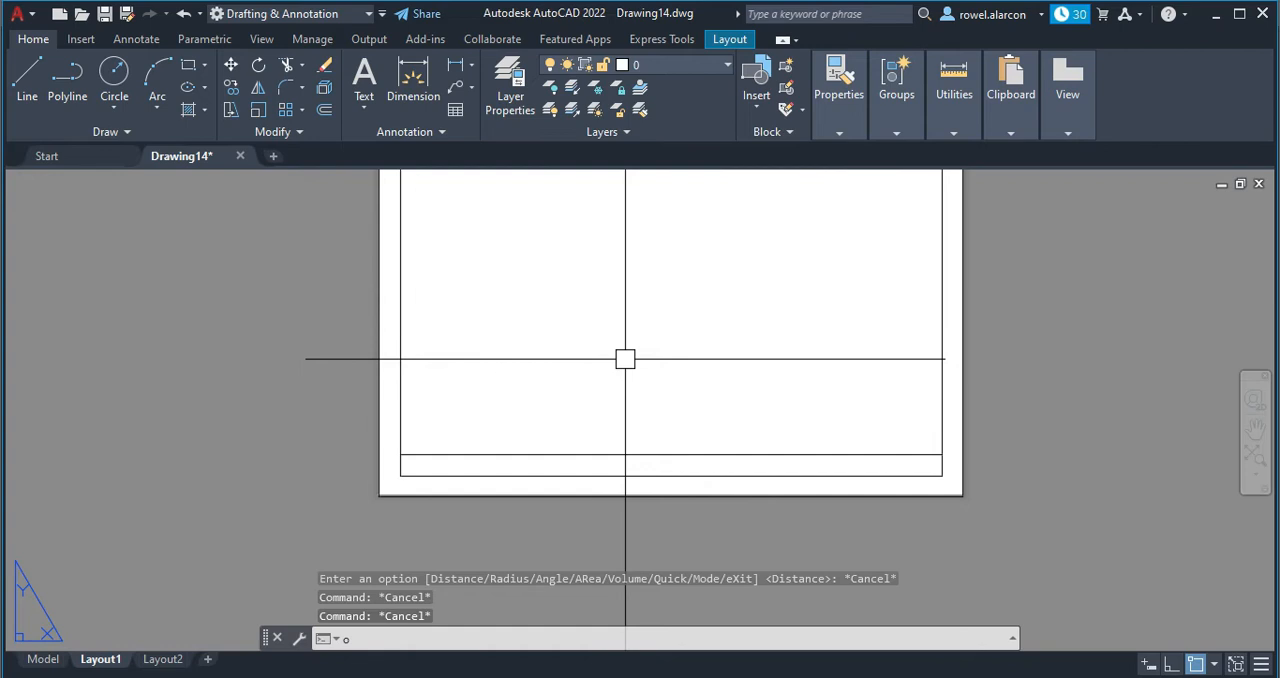
Offset the inner border's left vertical line 129.5 to the right, placing a line at the middle of the sheet.
{"action": "type", "text": "o"}
{"action": "key", "text": "Return"}
{"action": "type", "text": "129.5"}
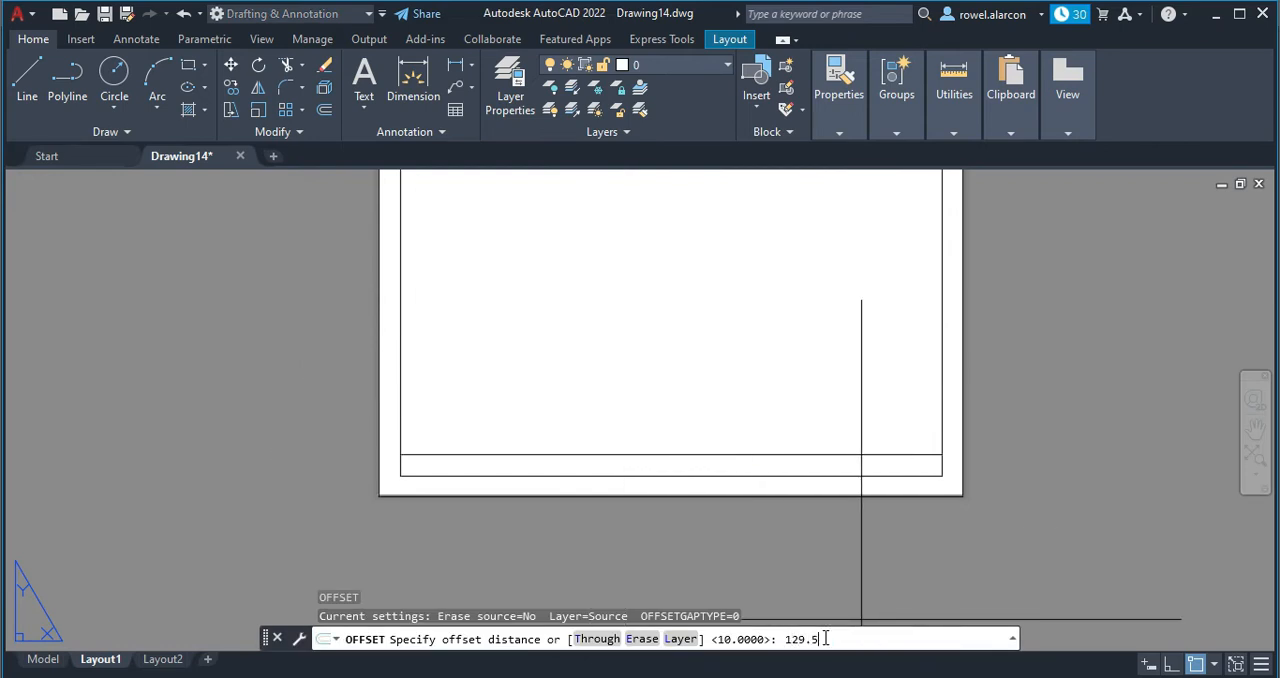
{"action": "key", "text": "Return"}
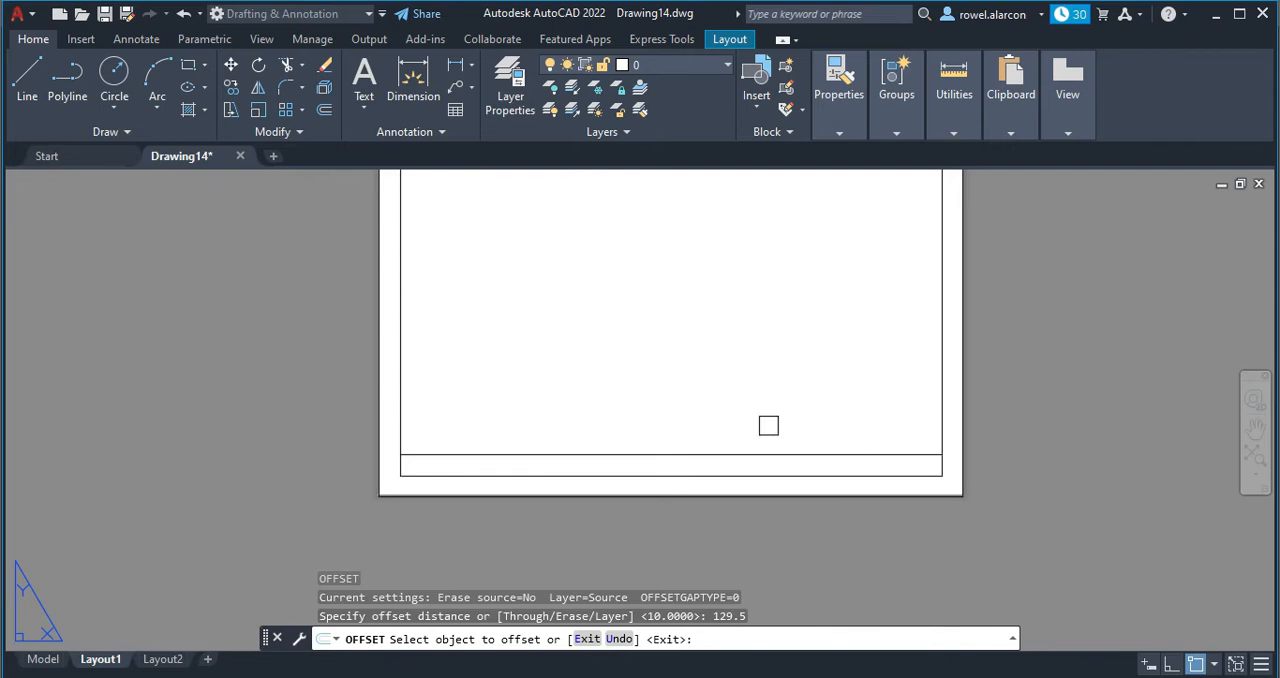
{"action": "left_click", "coordinate": [407, 372]}
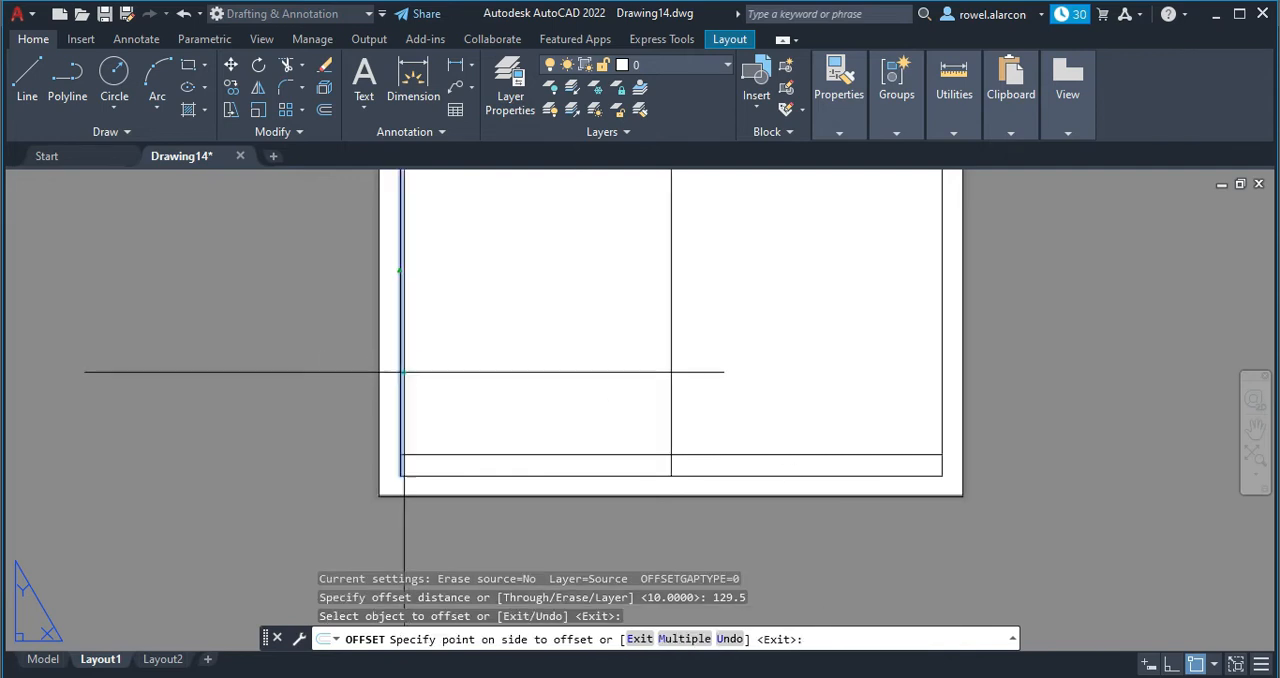
{"action": "left_click", "coordinate": [791, 371]}
{"action": "key", "text": "Escape"}
Trim the middle vertical line above the bottom strip, keeping only the short divider inside the strip.
{"action": "key", "text": "Escape"}
{"action": "type", "text": "t or"}
{"action": "key", "text": "Return"}
{"action": "left_click_drag", "start_coordinate": [759, 408], "coordinate": [735, 406]}
{"action": "left_click_drag", "start_coordinate": [623, 391], "coordinate": [677, 377]}
{"action": "key", "text": "Escape"}
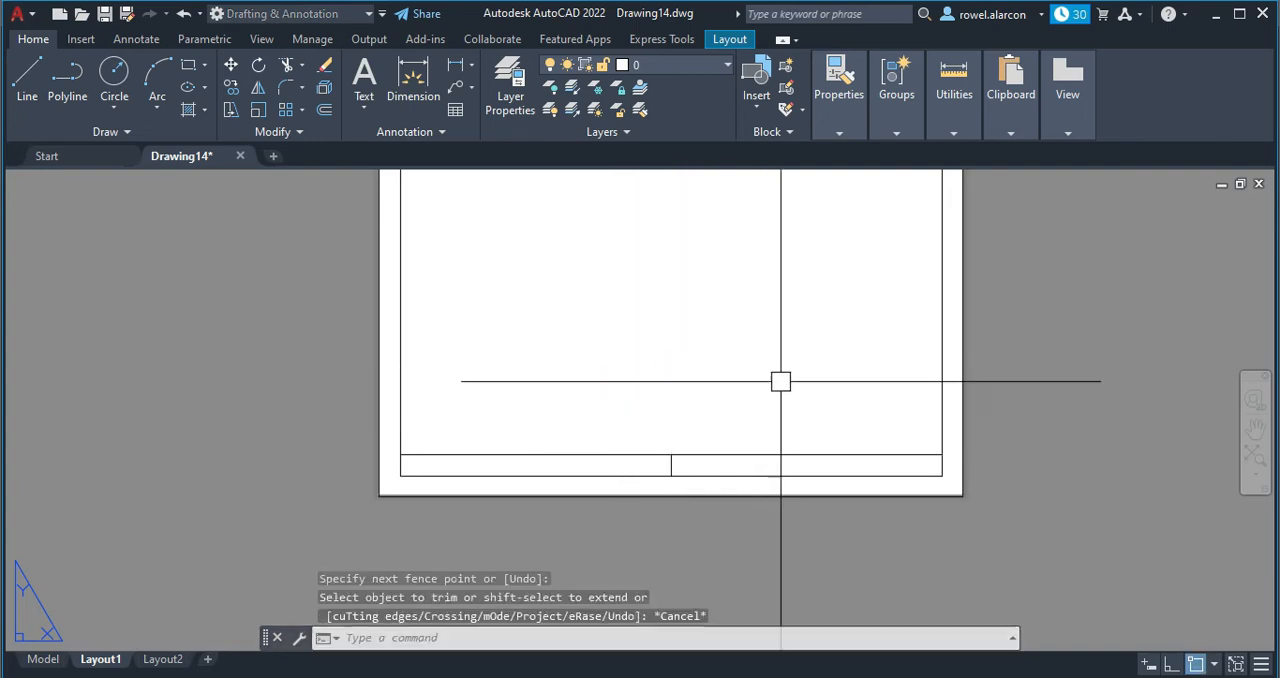
{"action": "key", "text": "Escape"}
{"action": "key", "text": "Escape"}
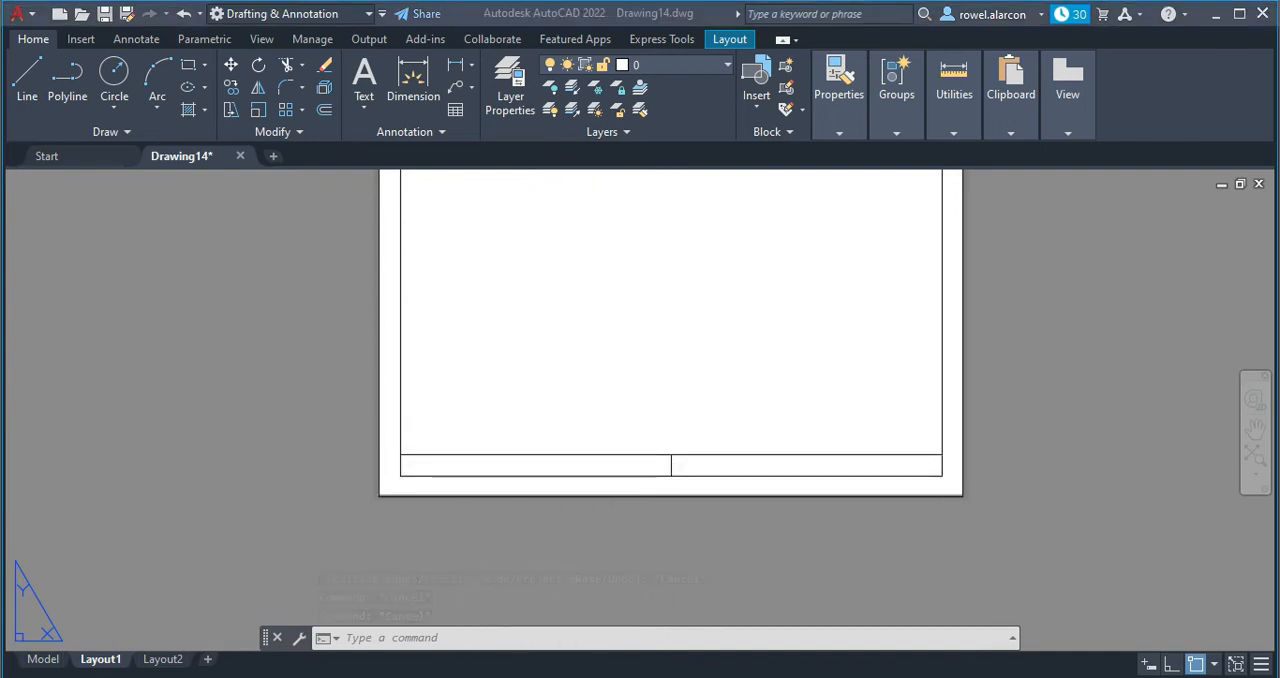
Switch to the calculator, divide the previous answer by 2 and convert the fraction to a decimal.
{"action": "left_click", "coordinate": [640, 677]}
{"action": "left_click", "coordinate": [1120, 514]}
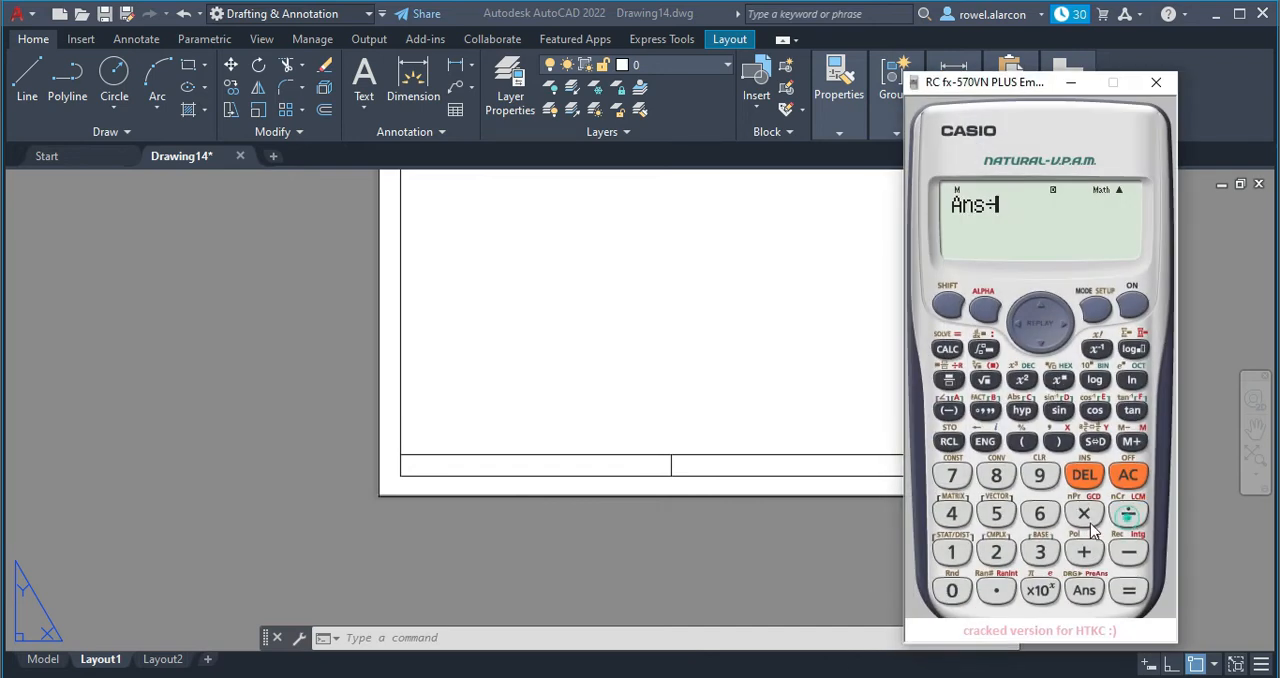
{"action": "left_click", "coordinate": [996, 553]}
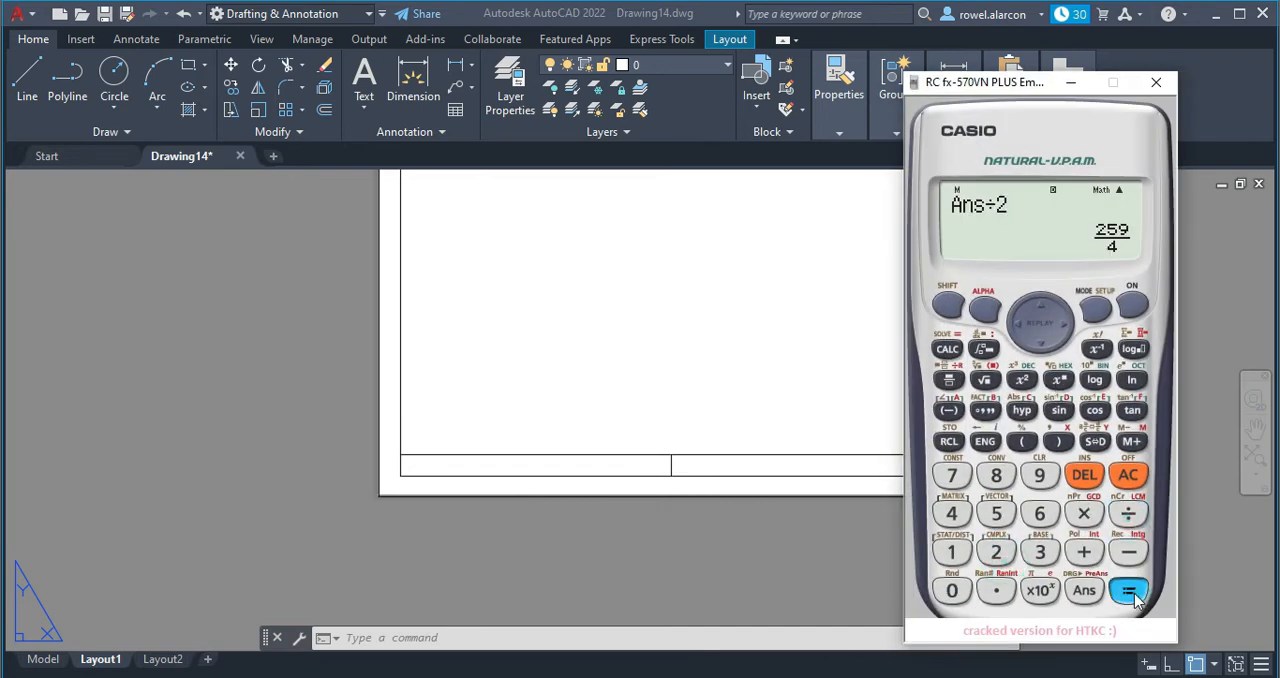
{"action": "left_click", "coordinate": [1099, 440]}
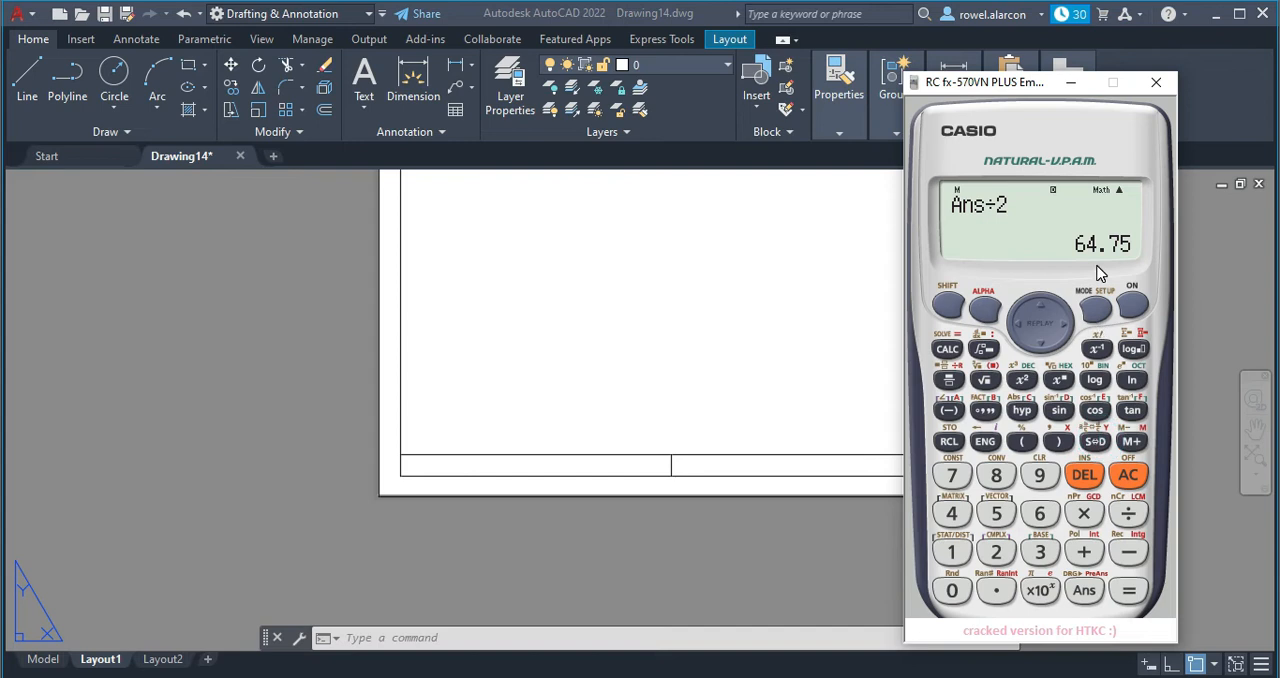
{"action": "left_click", "coordinate": [1071, 82]}
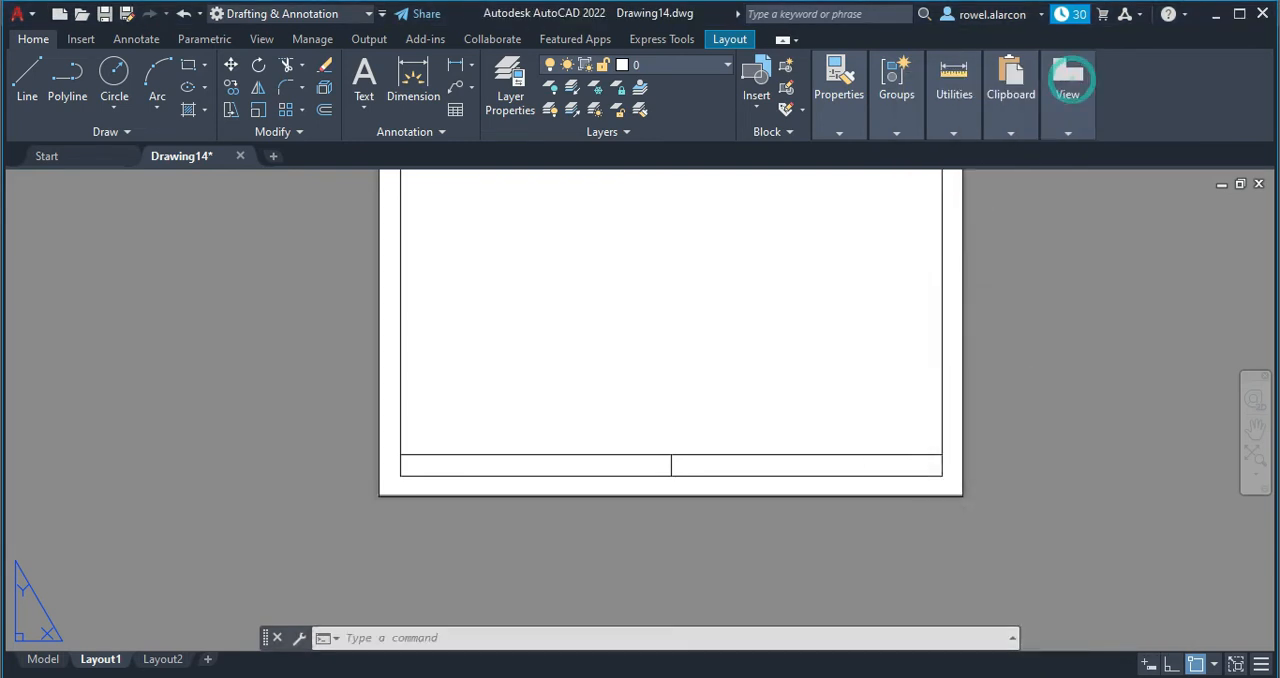
Offset the strip's middle divider 64.75 to the left, splitting the left half into two equal cells.
{"action": "key", "text": "Escape"}
{"action": "key", "text": "Escape"}
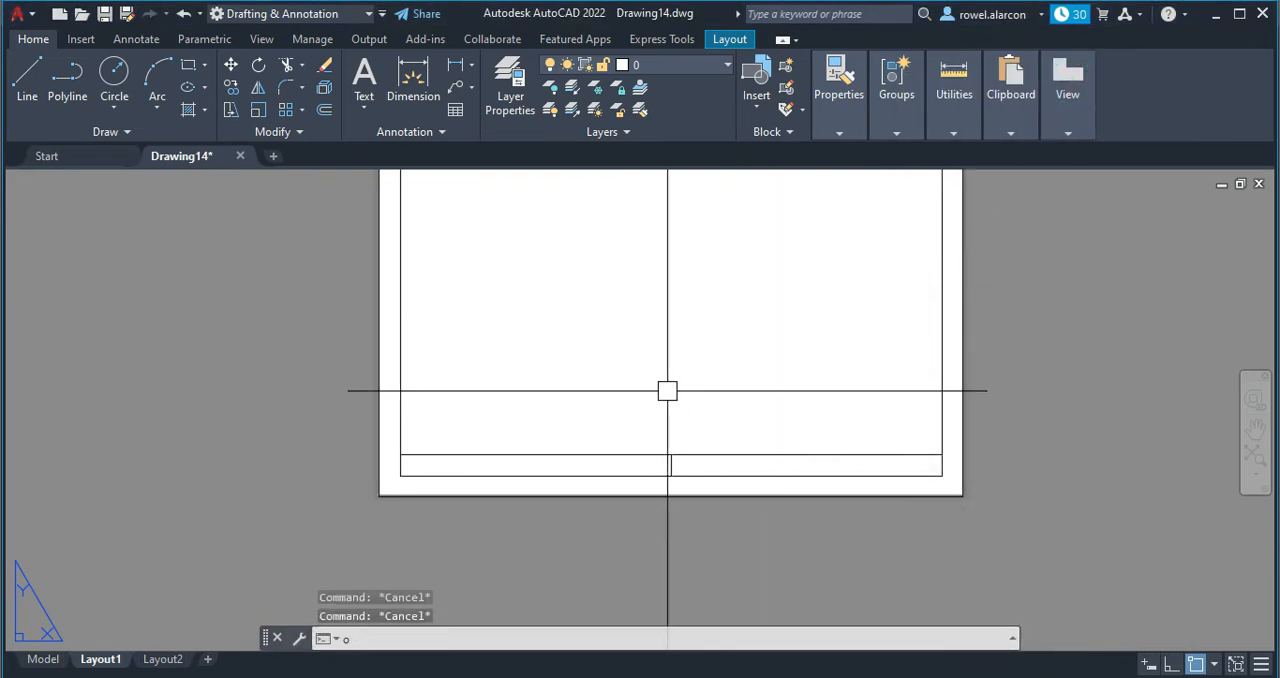
{"action": "type", "text": "o"}
{"action": "key", "text": "Return"}
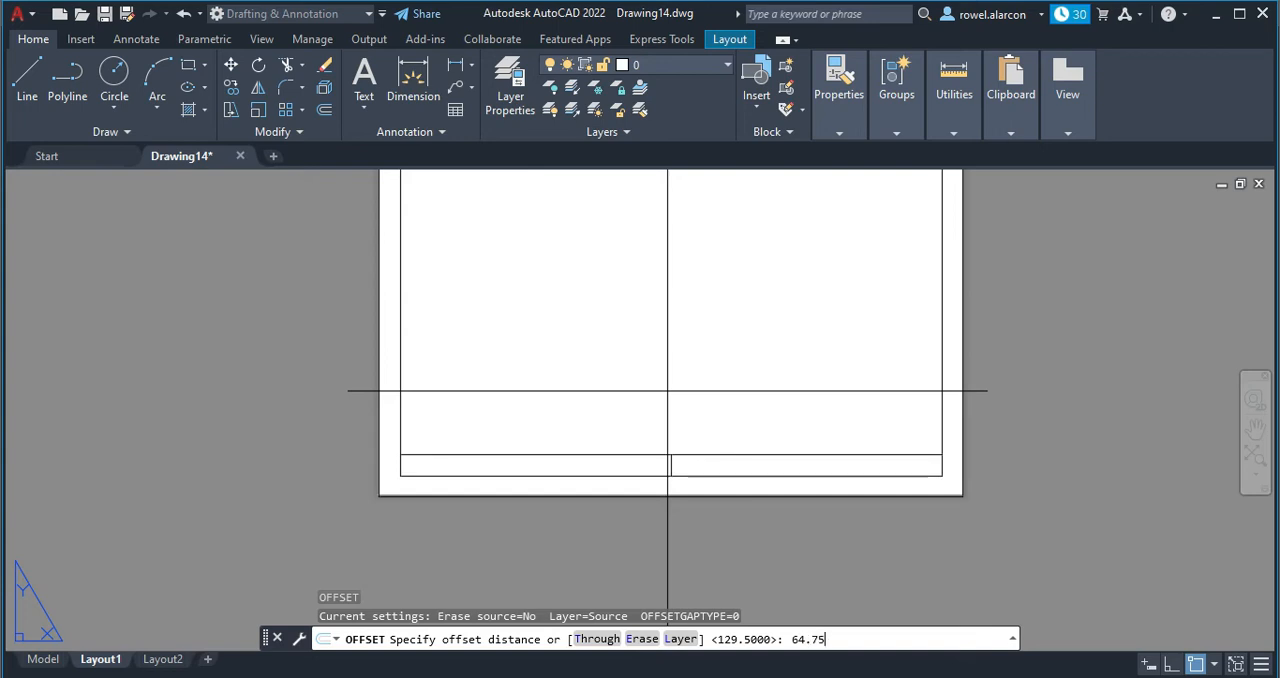
{"action": "key", "text": "Return"}
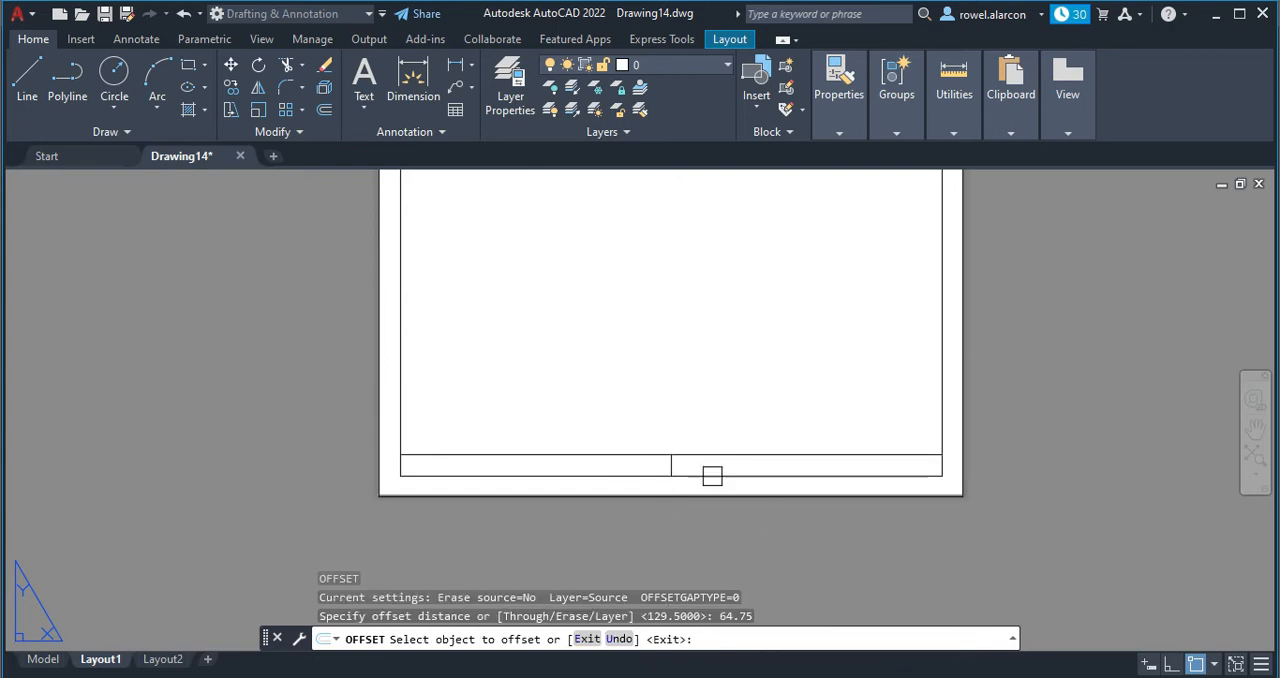
{"action": "left_click", "coordinate": [672, 463]}
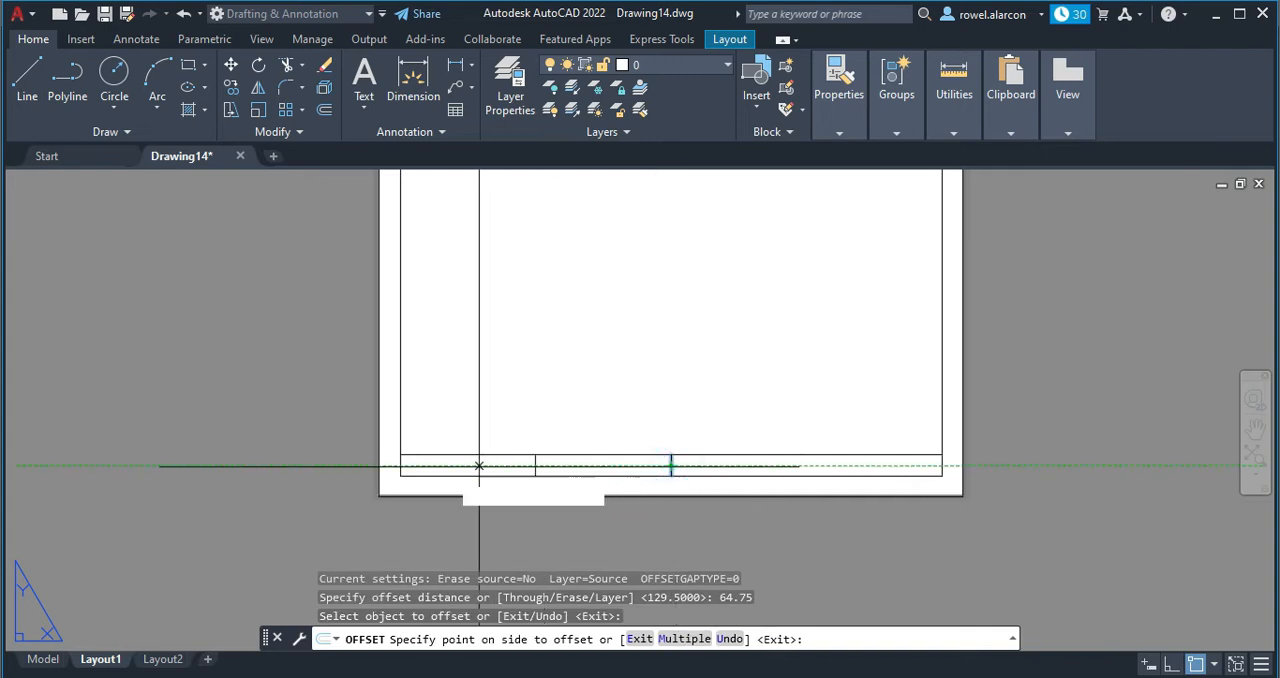
{"action": "left_click", "coordinate": [338, 477]}
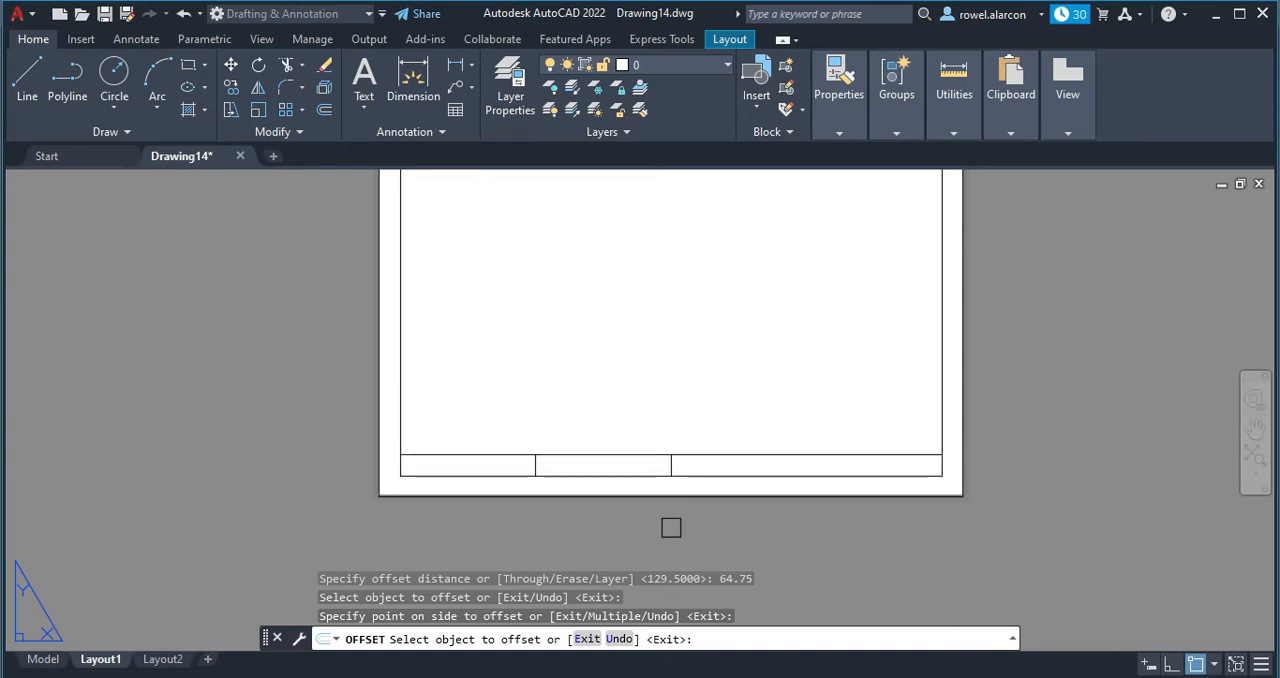
{"action": "key", "text": "Escape"}
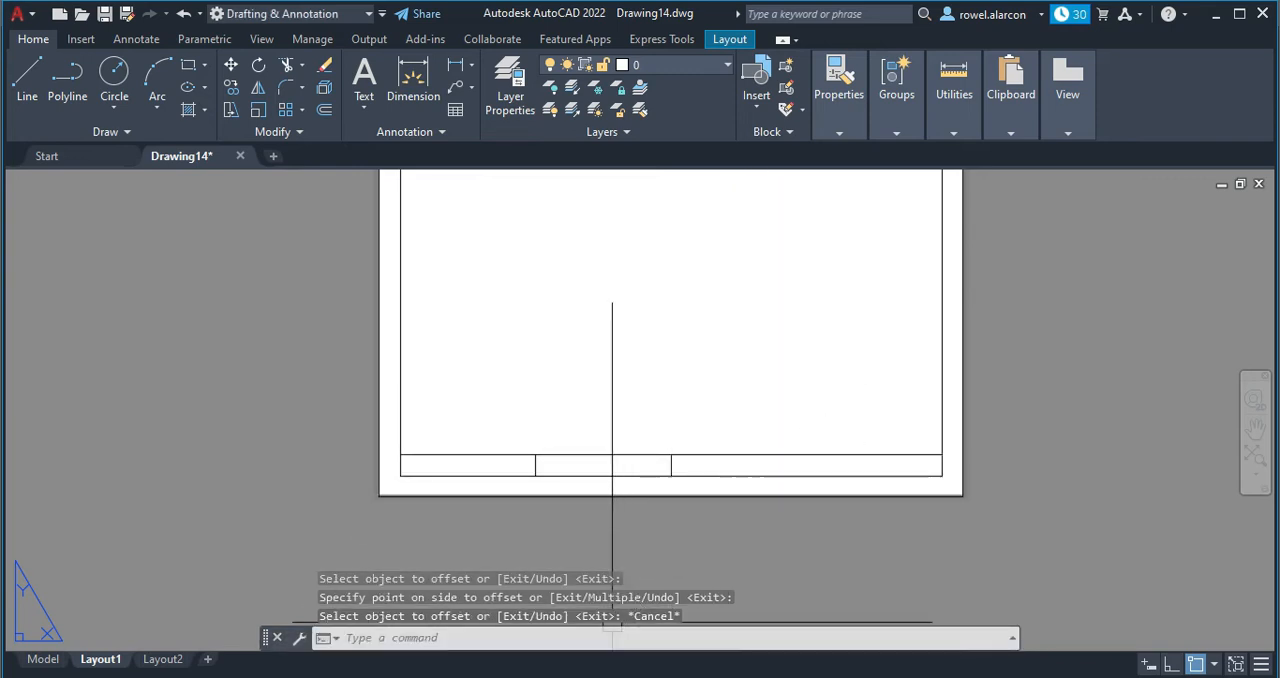
In the calculator, multiply the last answer by 2, divide it by 3 and convert the result to a decimal.
{"action": "key", "text": "alt+Tab"}
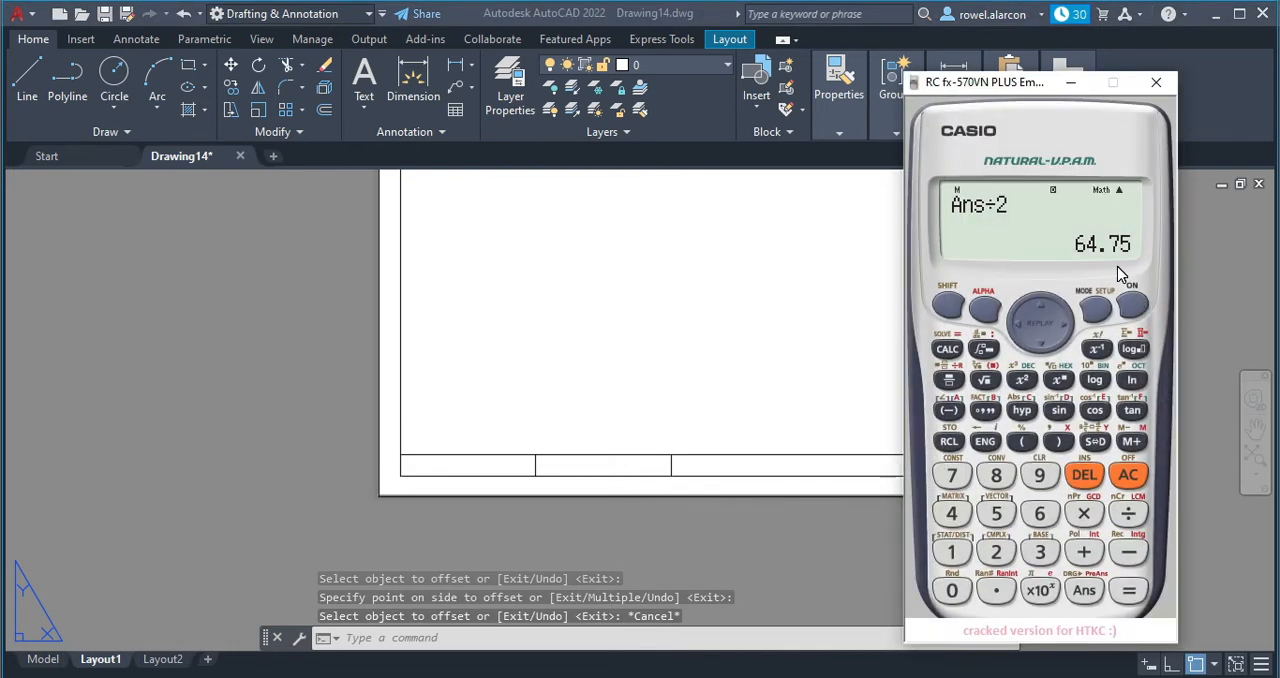
{"action": "left_click", "coordinate": [1084, 513]}
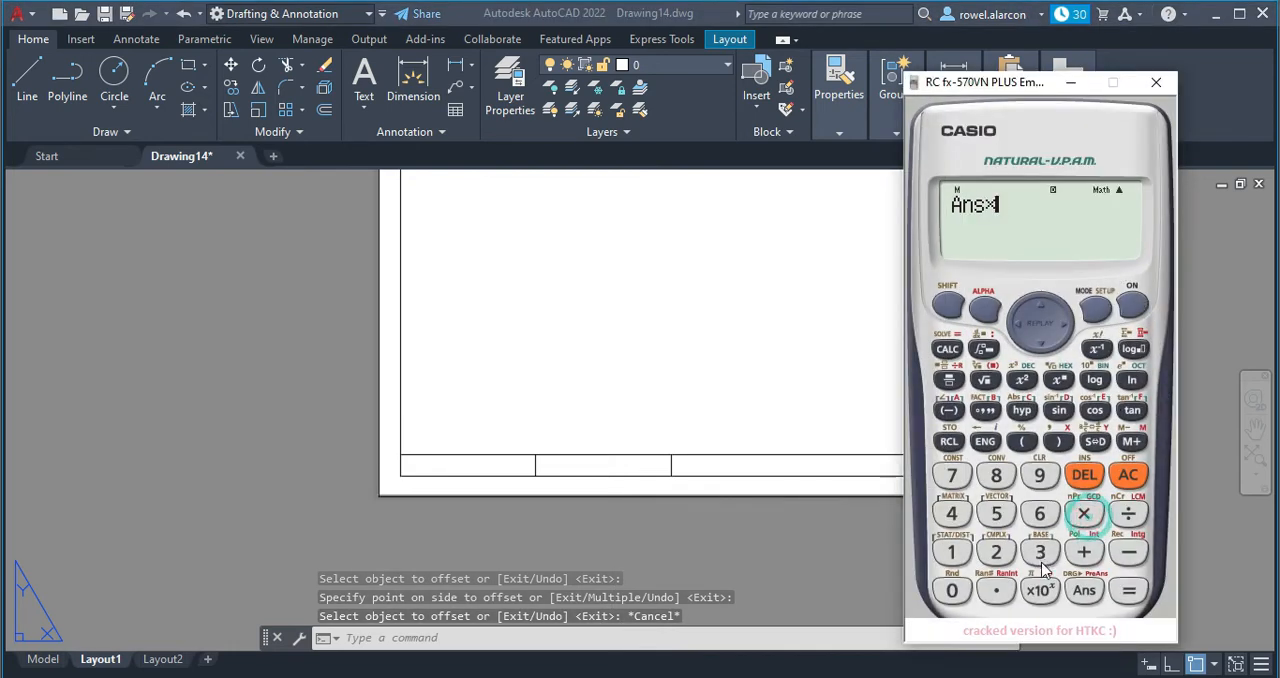
{"action": "left_click", "coordinate": [995, 552]}
{"action": "left_click", "coordinate": [1128, 590]}
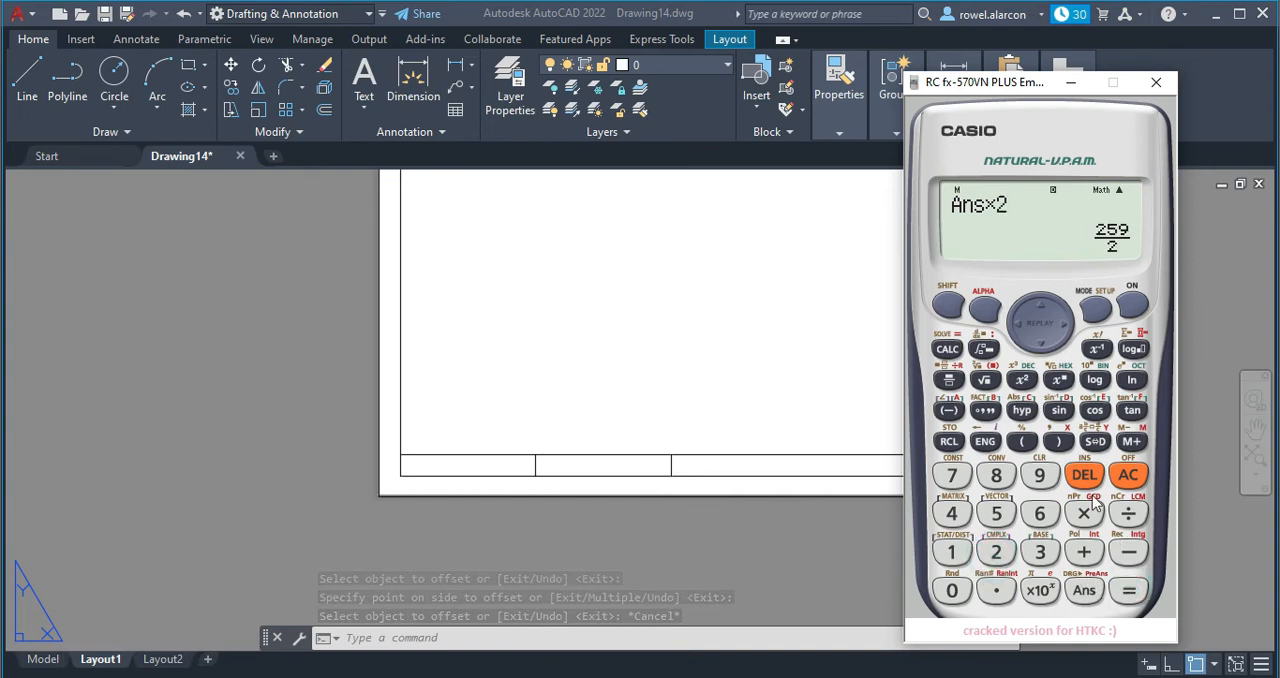
{"action": "left_click", "coordinate": [1093, 443]}
{"action": "left_click", "coordinate": [1130, 513]}
{"action": "left_click", "coordinate": [1040, 552]}
{"action": "left_click", "coordinate": [1128, 590]}
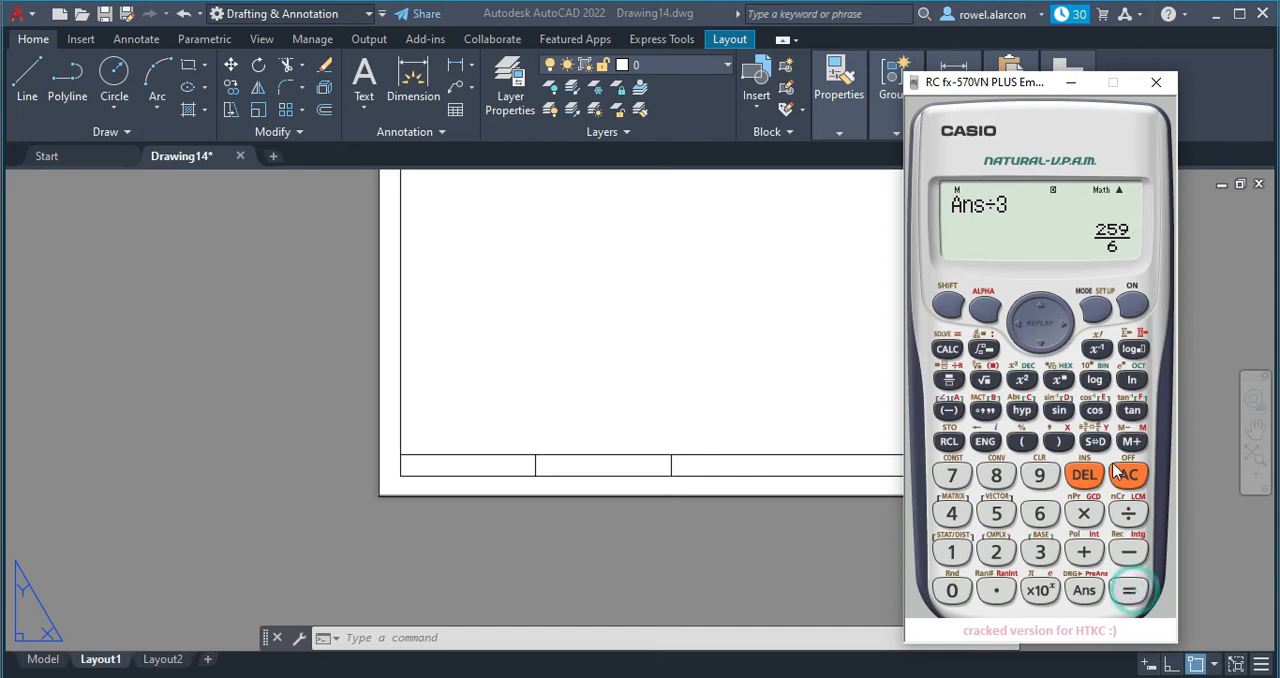
{"action": "left_click", "coordinate": [1096, 442]}
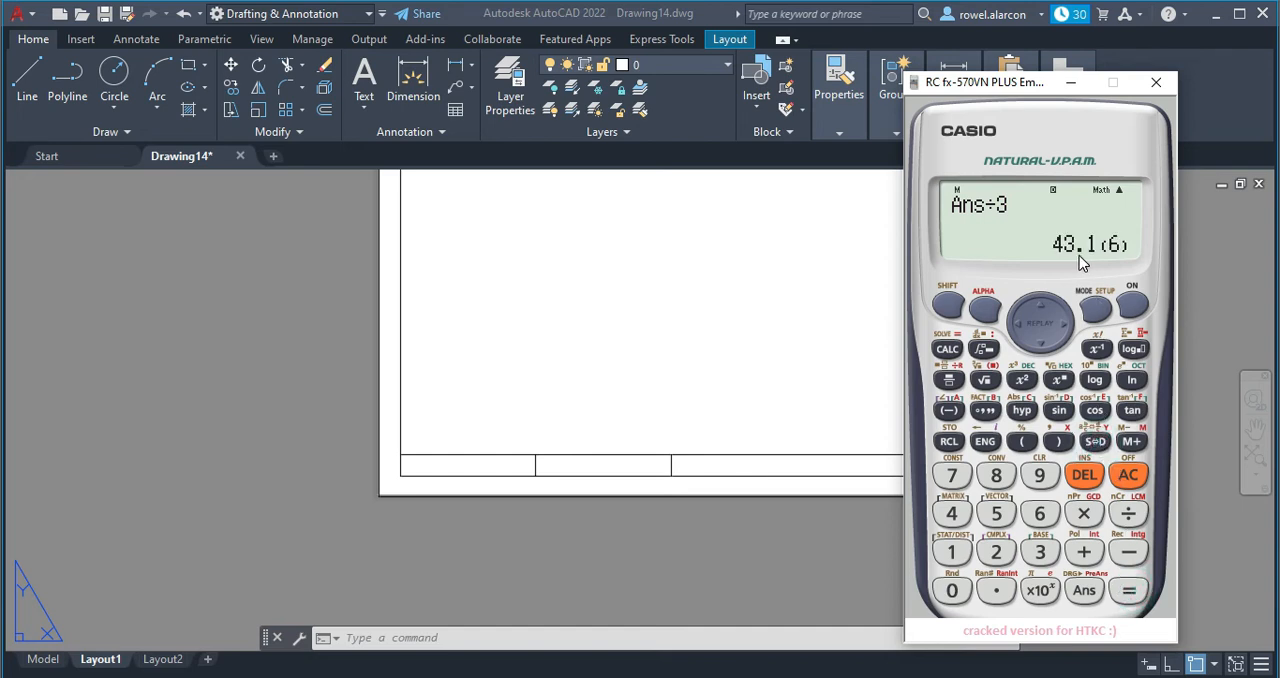
{"action": "left_click", "coordinate": [1068, 84]}
Return to the drawing and offset the bottom strip's middle divider 43.1 to the right.
{"action": "key", "text": "Escape"}
{"action": "key", "text": "Escape"}
{"action": "key", "text": "Escape"}
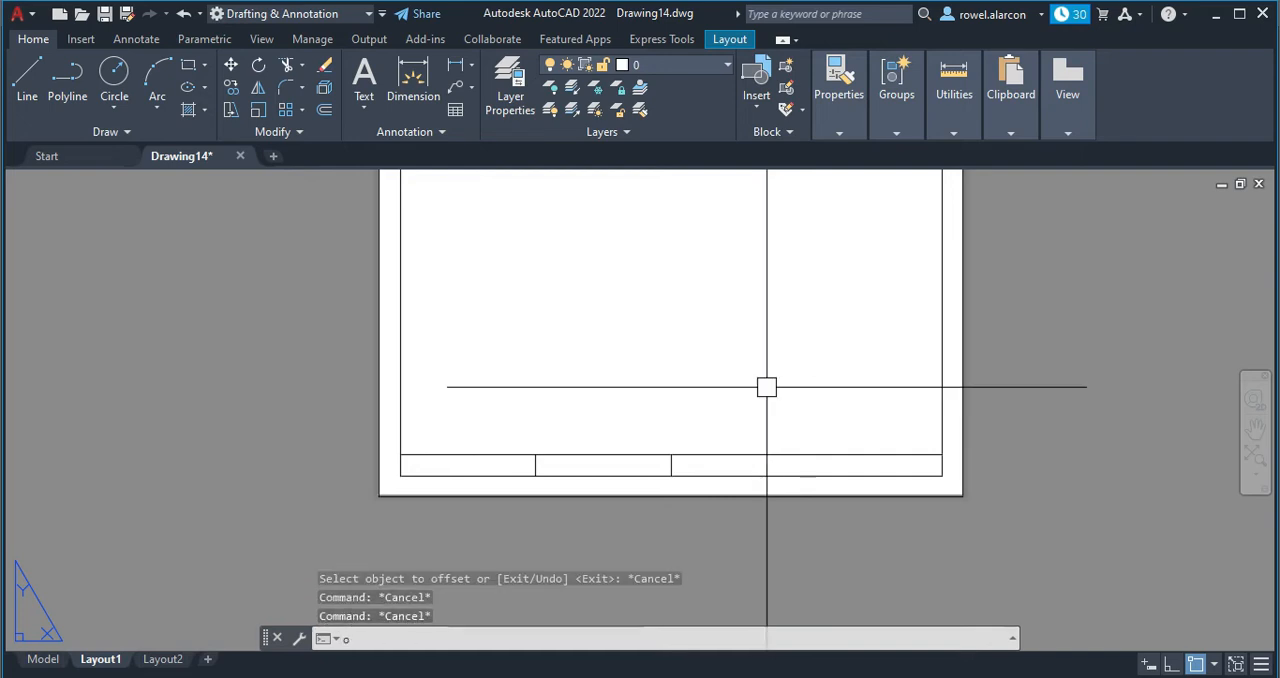
{"action": "type", "text": "o"}
{"action": "key", "text": "Return"}
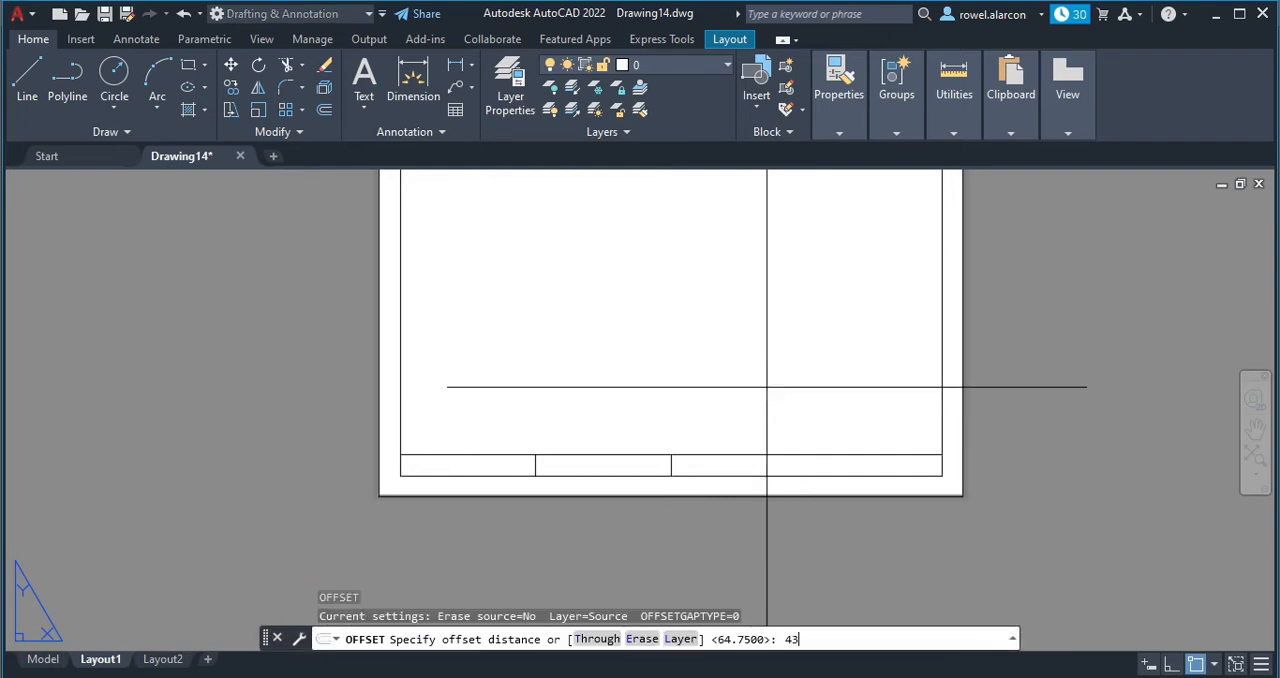
{"action": "key", "text": "Return"}
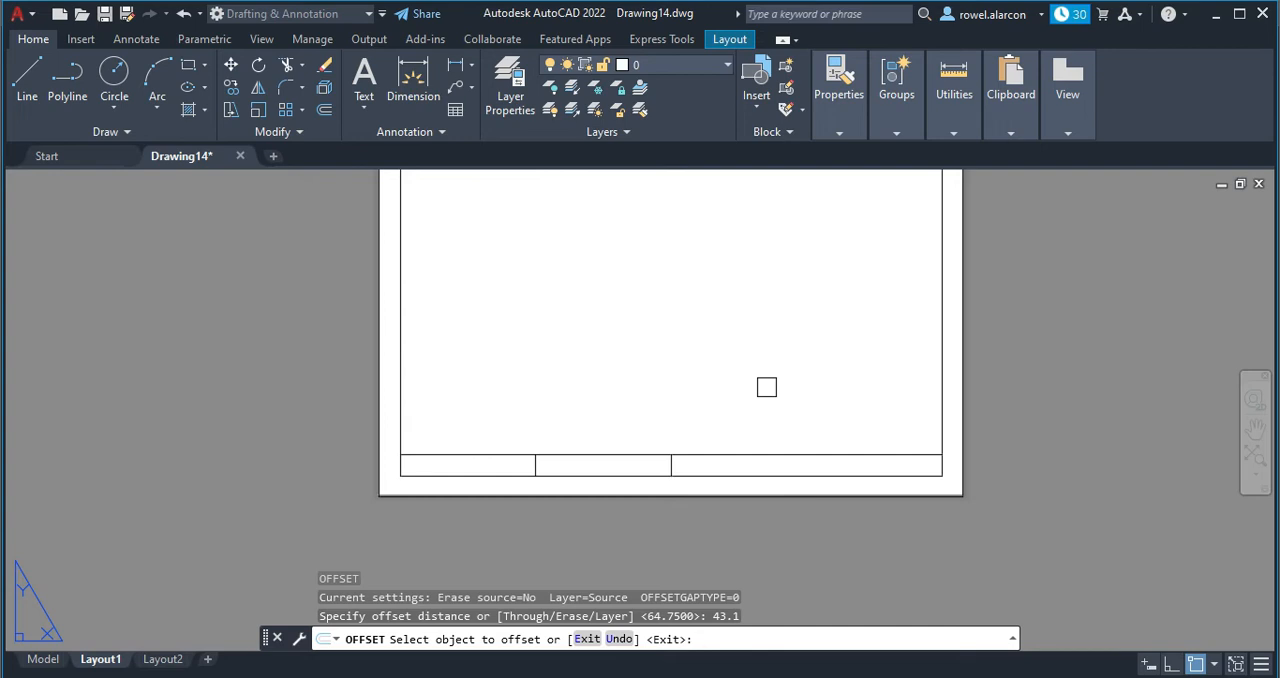
{"action": "scroll", "coordinate": [766, 407], "scroll_direction": "up", "scroll_amount": 2}
{"action": "left_click", "coordinate": [622, 499]}
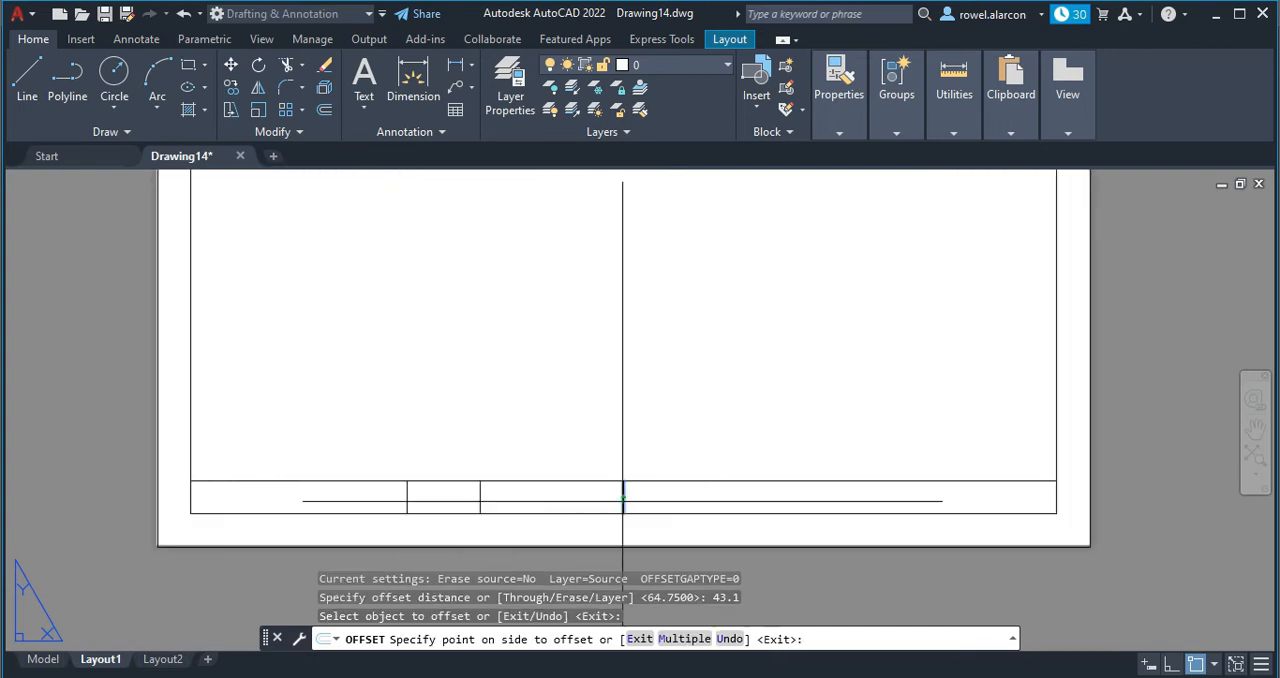
{"action": "left_click", "coordinate": [820, 455]}
Offset the new divider another 43.1 to the right, completing three cells in the strip's right half.
{"action": "left_click", "coordinate": [768, 493]}
{"action": "left_click", "coordinate": [975, 435]}
{"action": "scroll", "coordinate": [763, 423], "scroll_direction": "down", "scroll_amount": 3}
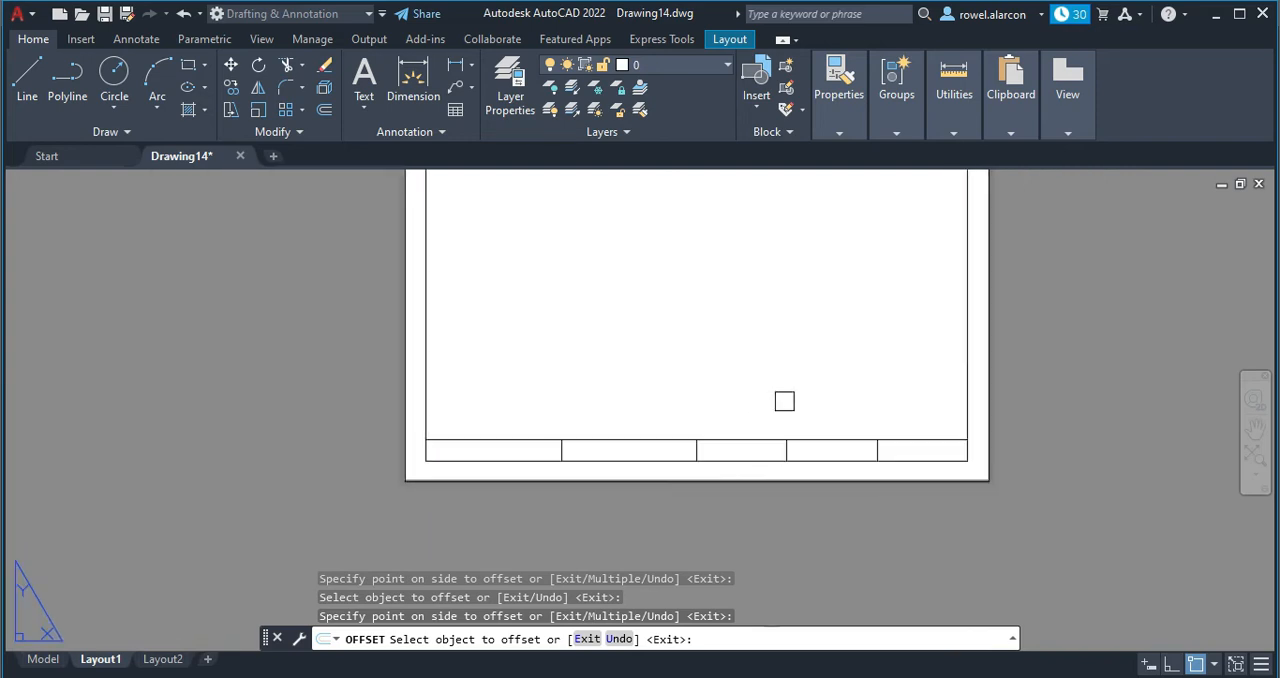
{"action": "scroll", "coordinate": [658, 440], "scroll_direction": "up", "scroll_amount": 4}
{"action": "scroll", "coordinate": [677, 374], "scroll_direction": "down", "scroll_amount": 2}
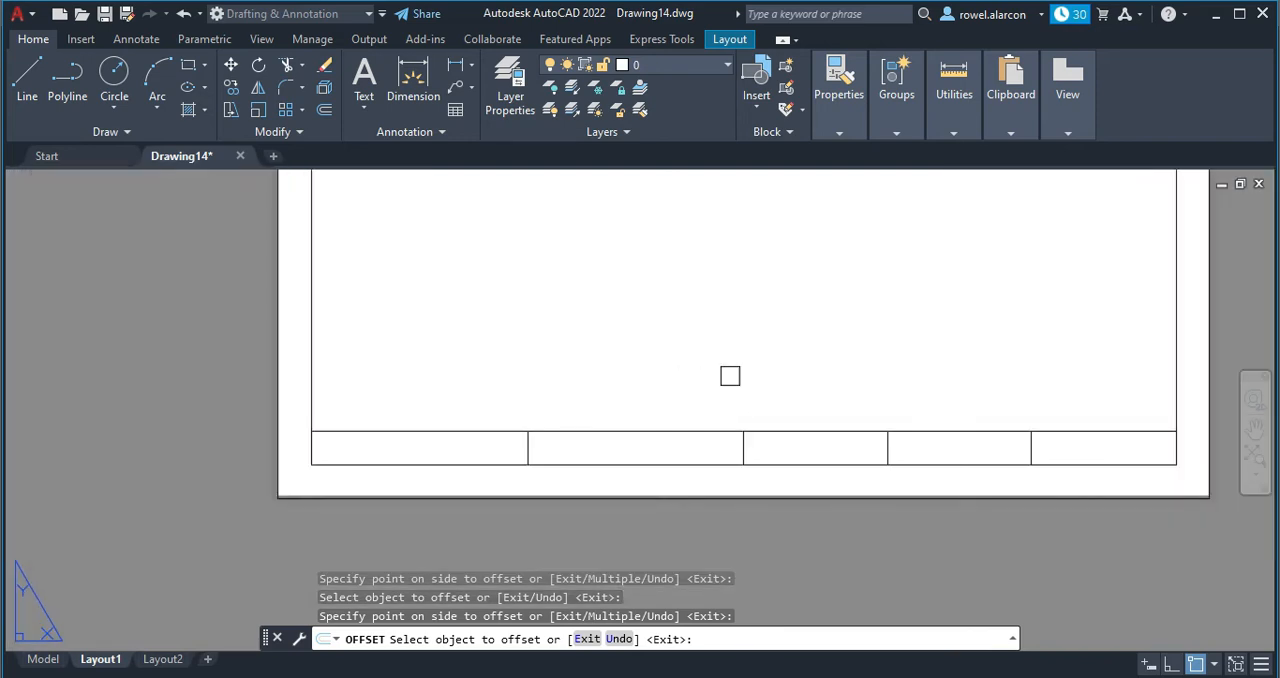
{"action": "middle_click_drag", "start_coordinate": [725, 306], "coordinate": [705, 287]}
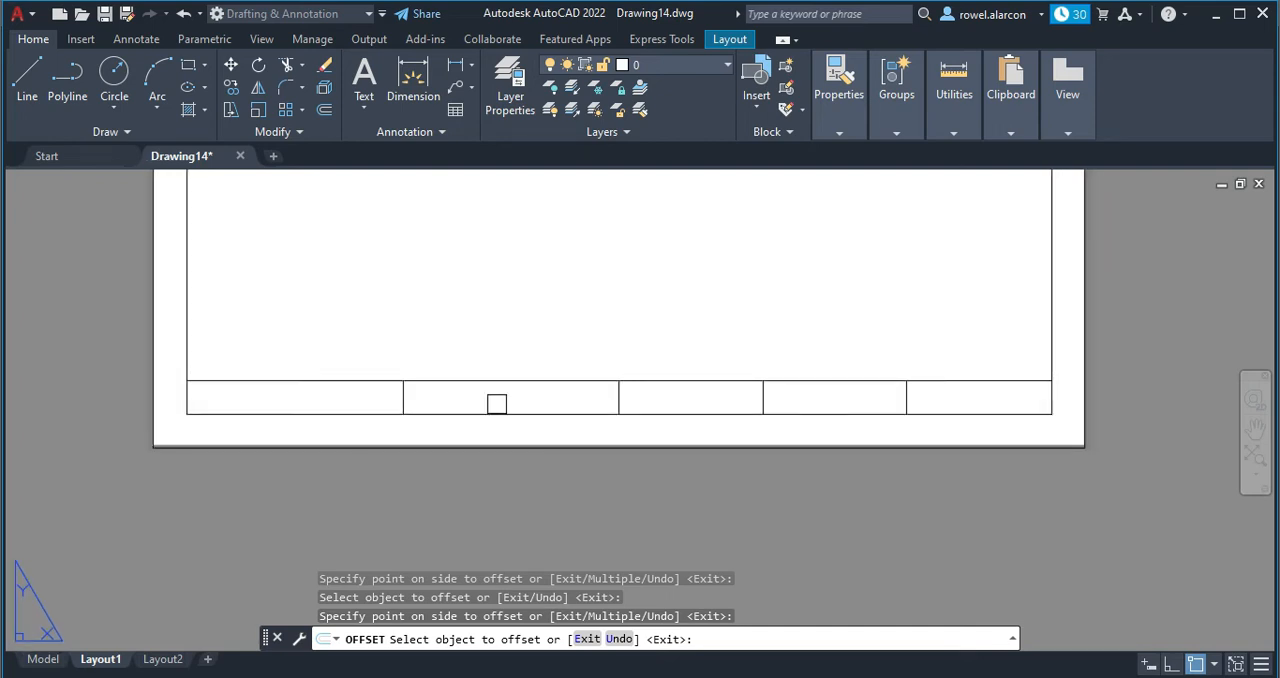
{"action": "key", "text": "Escape"}
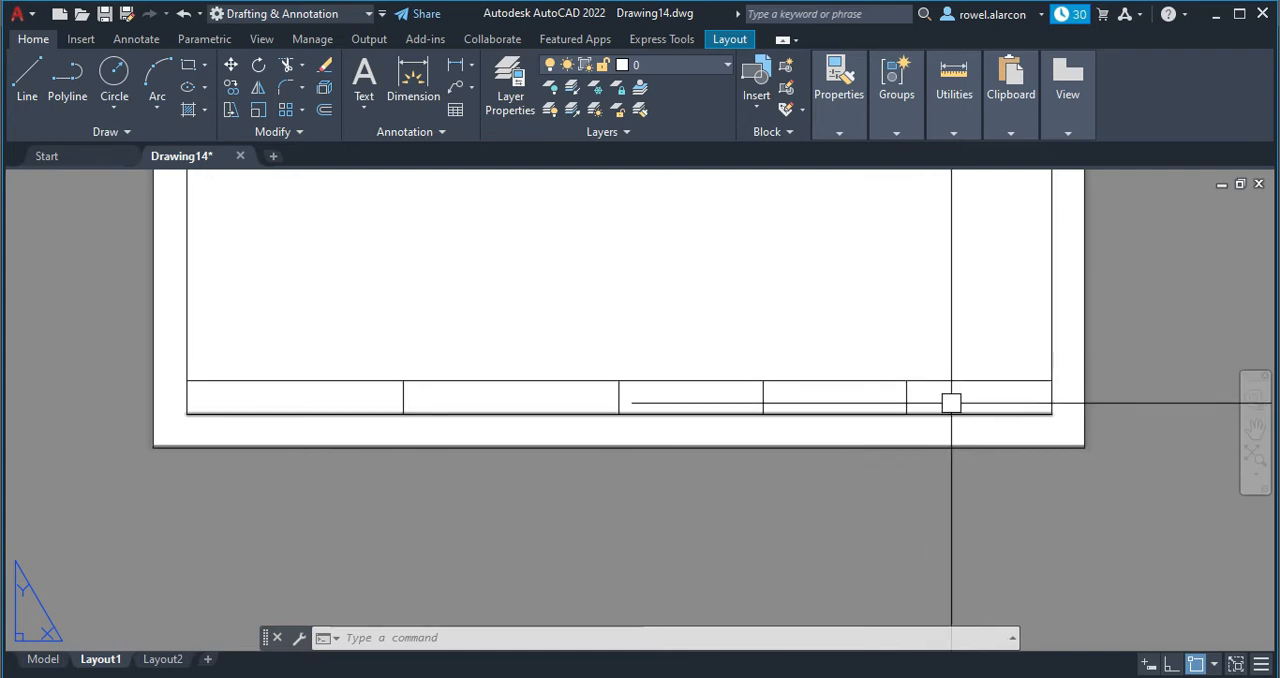
{"action": "key", "text": "Escape"}
Create a multiline text box spanning the strip's first cell, with text height 4 and middle-center (MC) justification.
{"action": "left_click", "coordinate": [447, 637]}
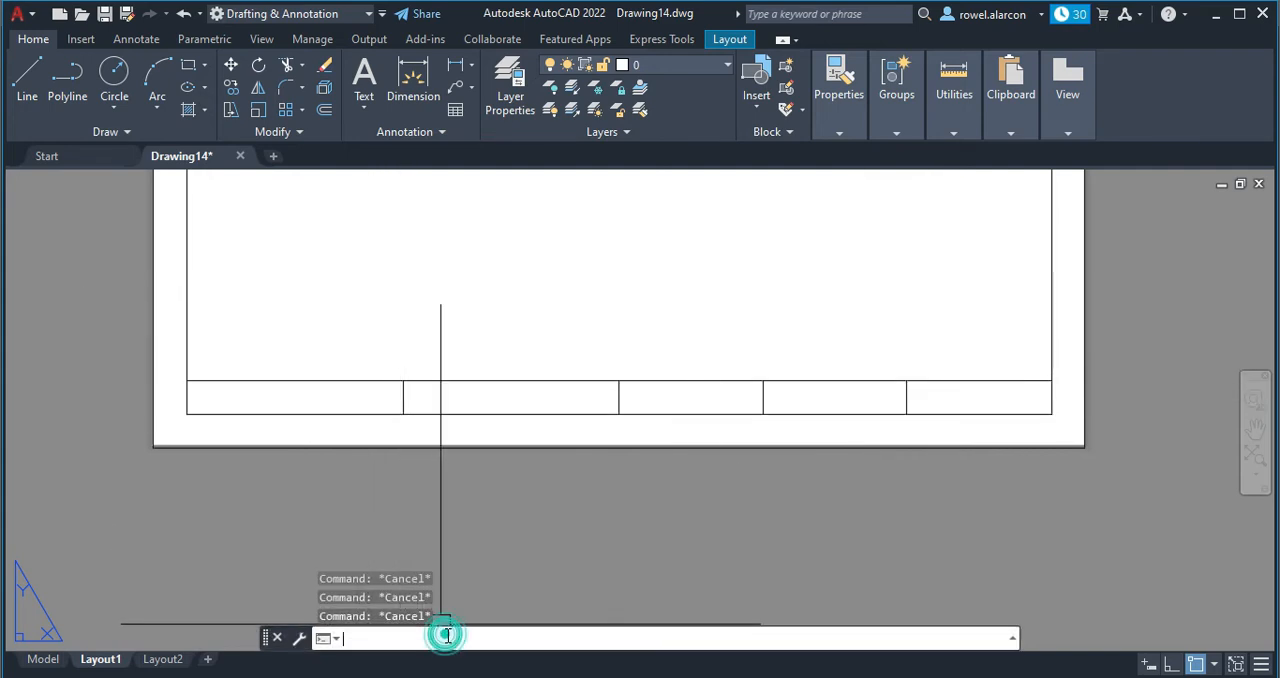
{"action": "type", "text": "mtext"}
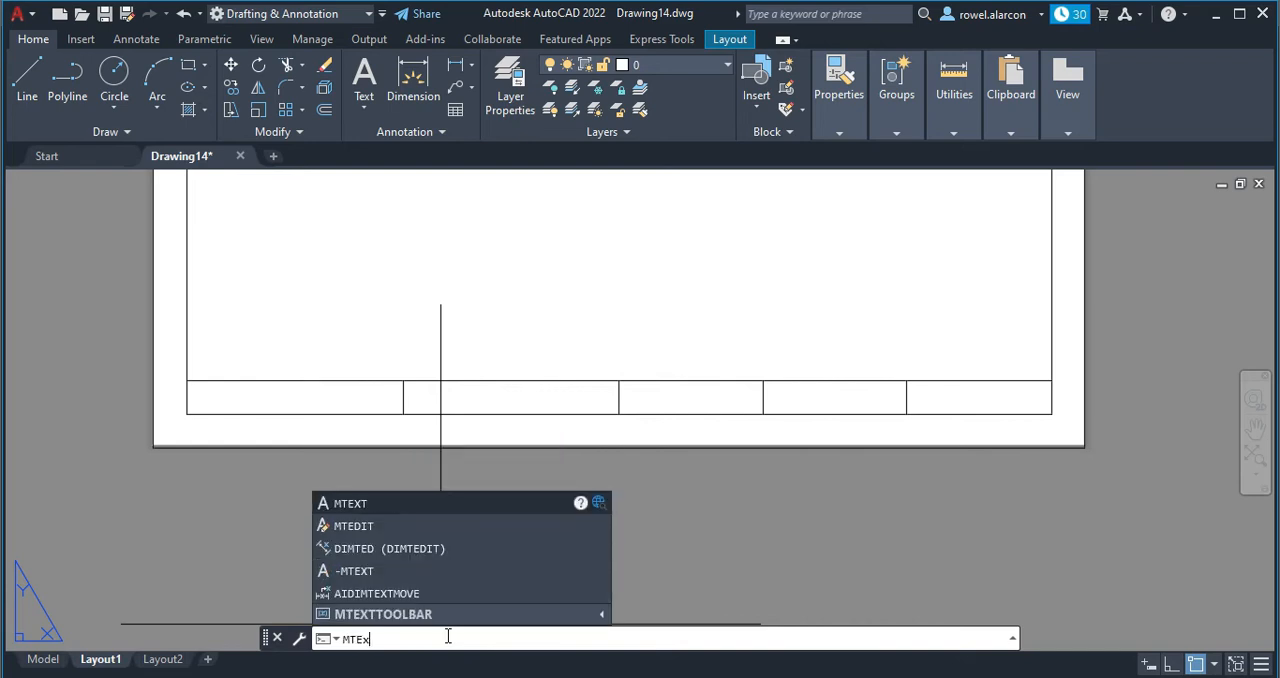
{"action": "key", "text": "Return"}
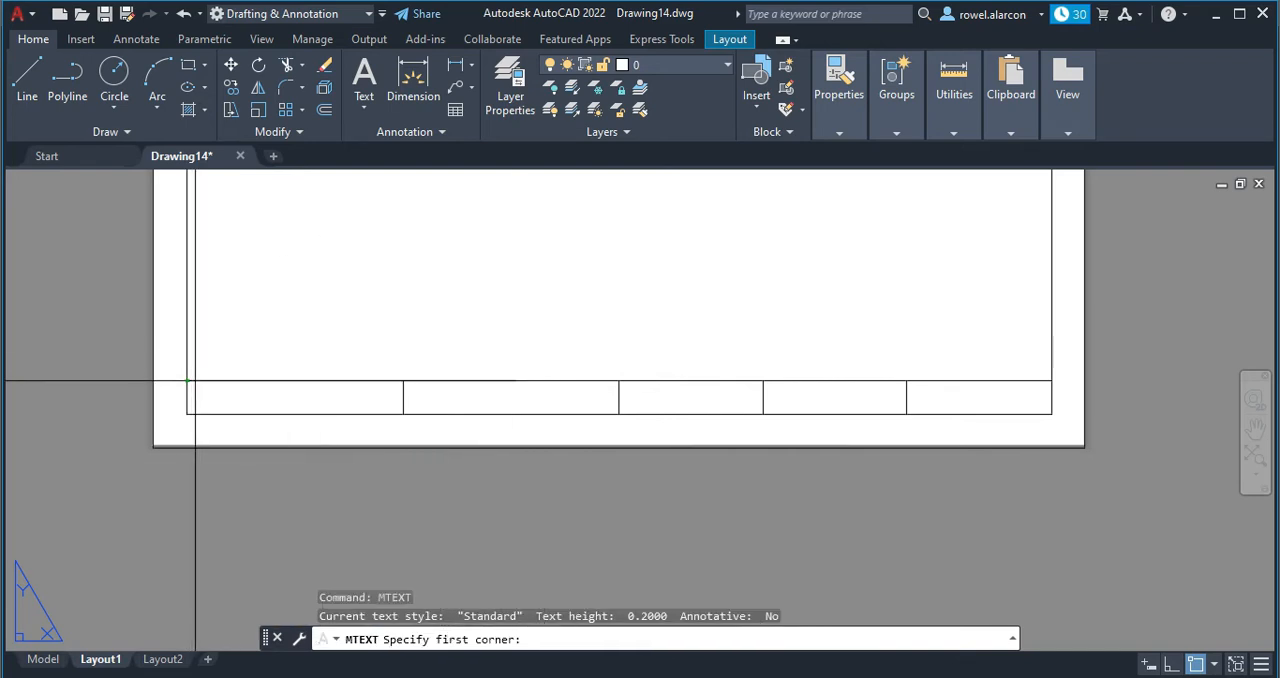
{"action": "scroll", "coordinate": [192, 378], "scroll_direction": "up", "scroll_amount": 2}
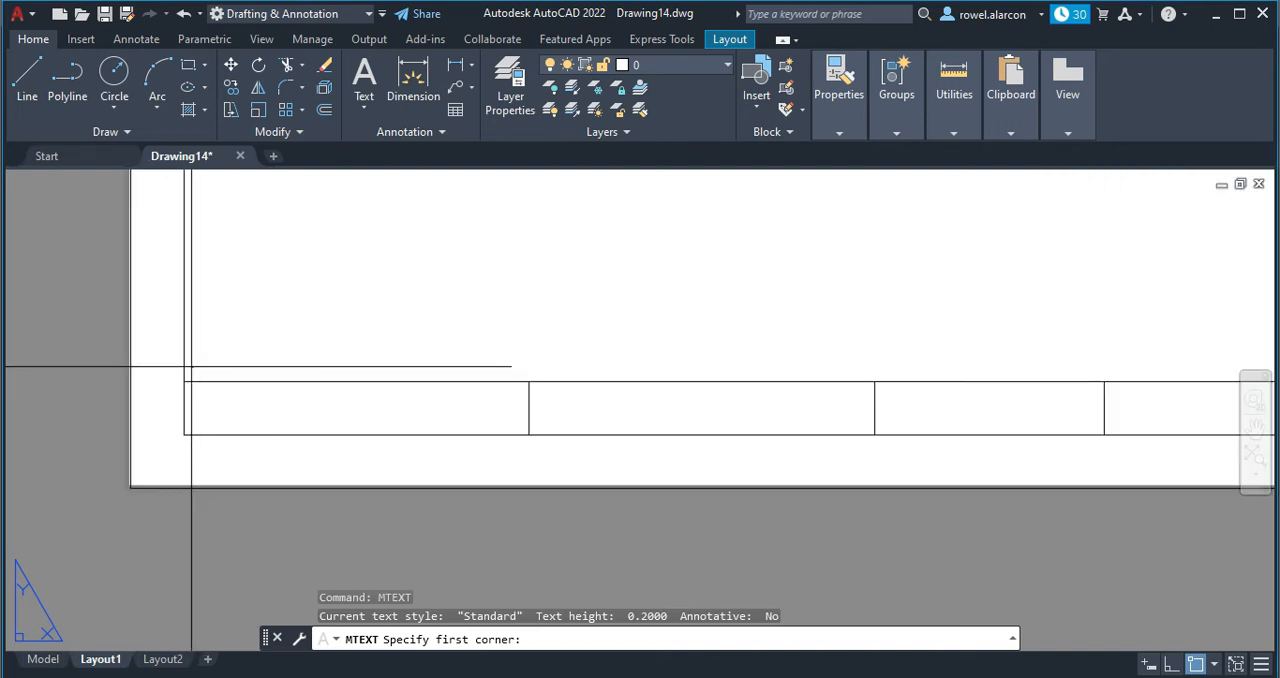
{"action": "left_click", "coordinate": [184, 380]}
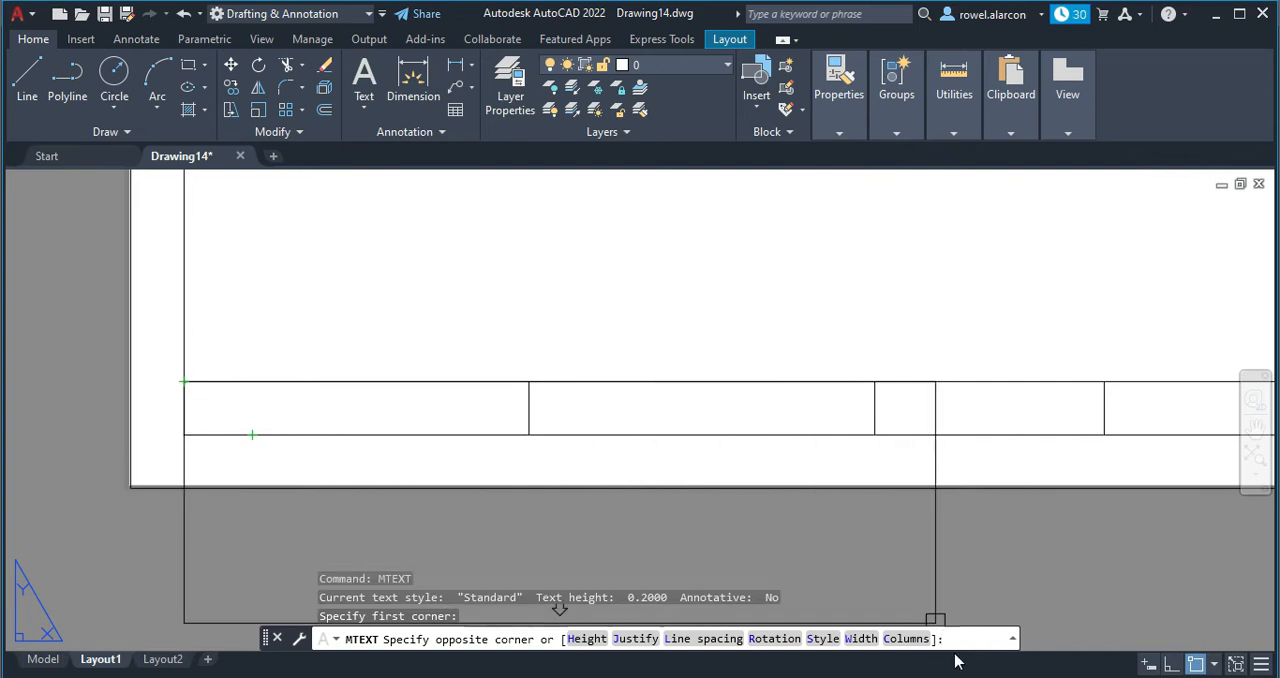
{"action": "left_click", "coordinate": [572, 640]}
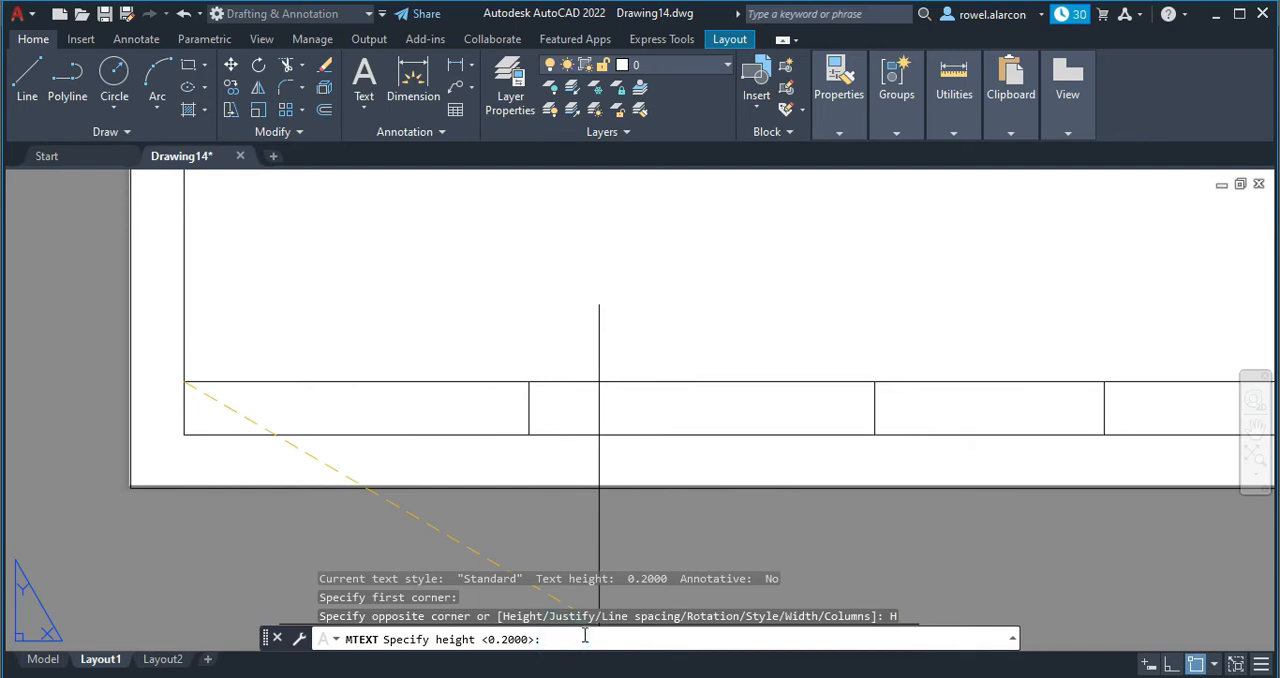
{"action": "type", "text": "4"}
{"action": "key", "text": "Return"}
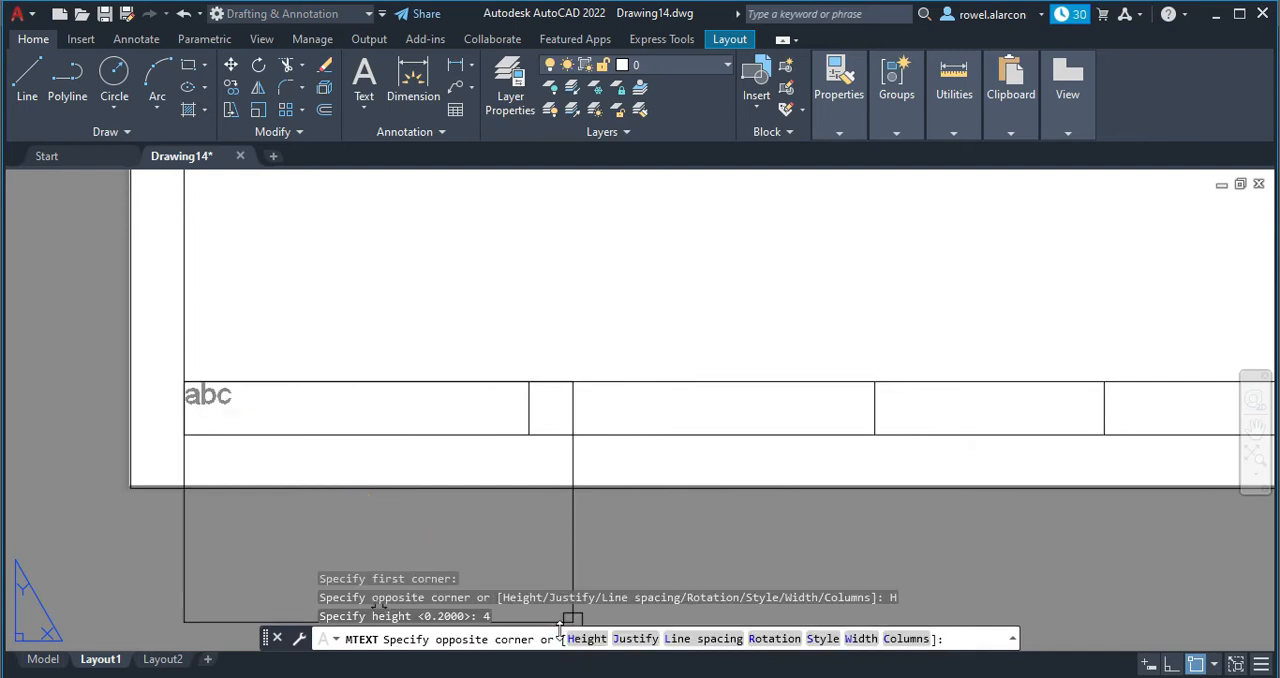
{"action": "left_click", "coordinate": [648, 640]}
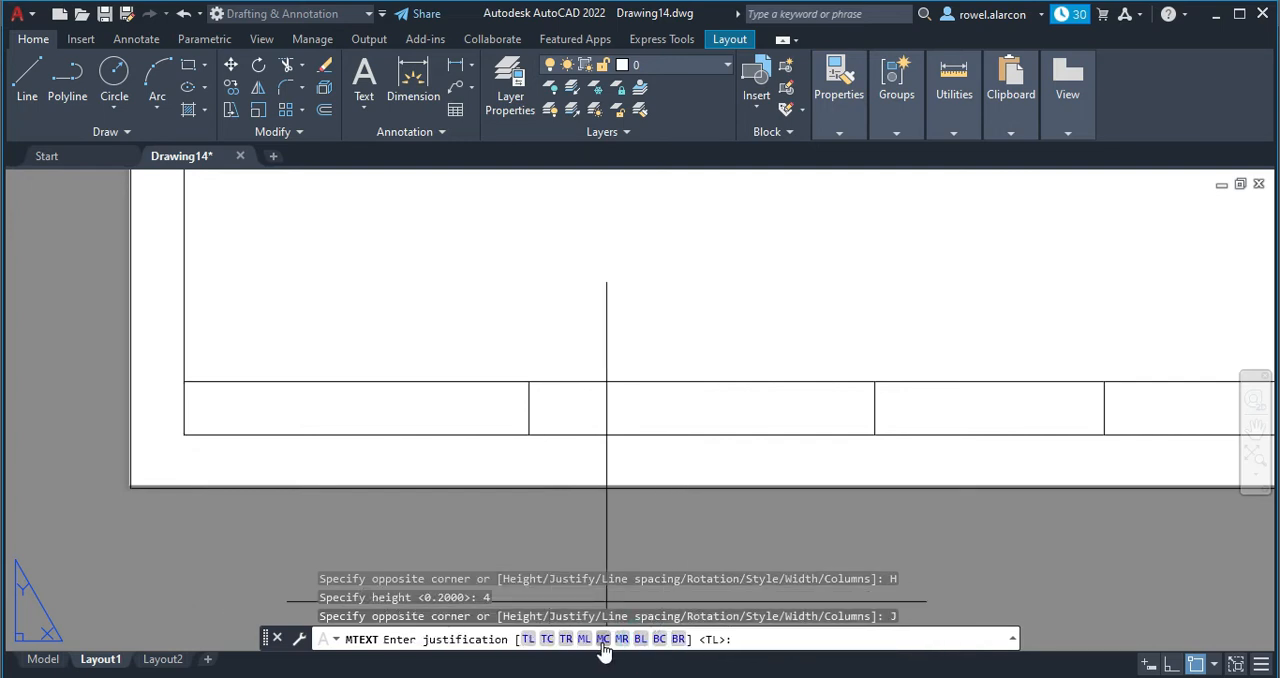
{"action": "left_click", "coordinate": [603, 639]}
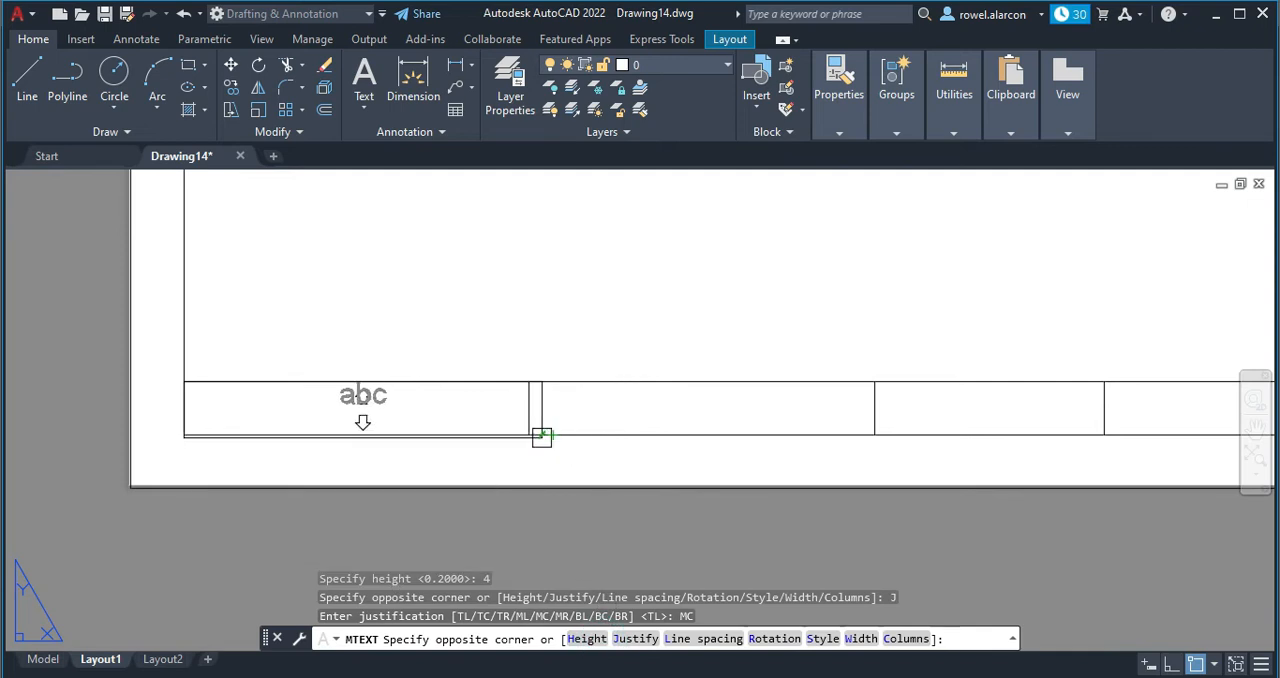
{"action": "left_click", "coordinate": [534, 437]}
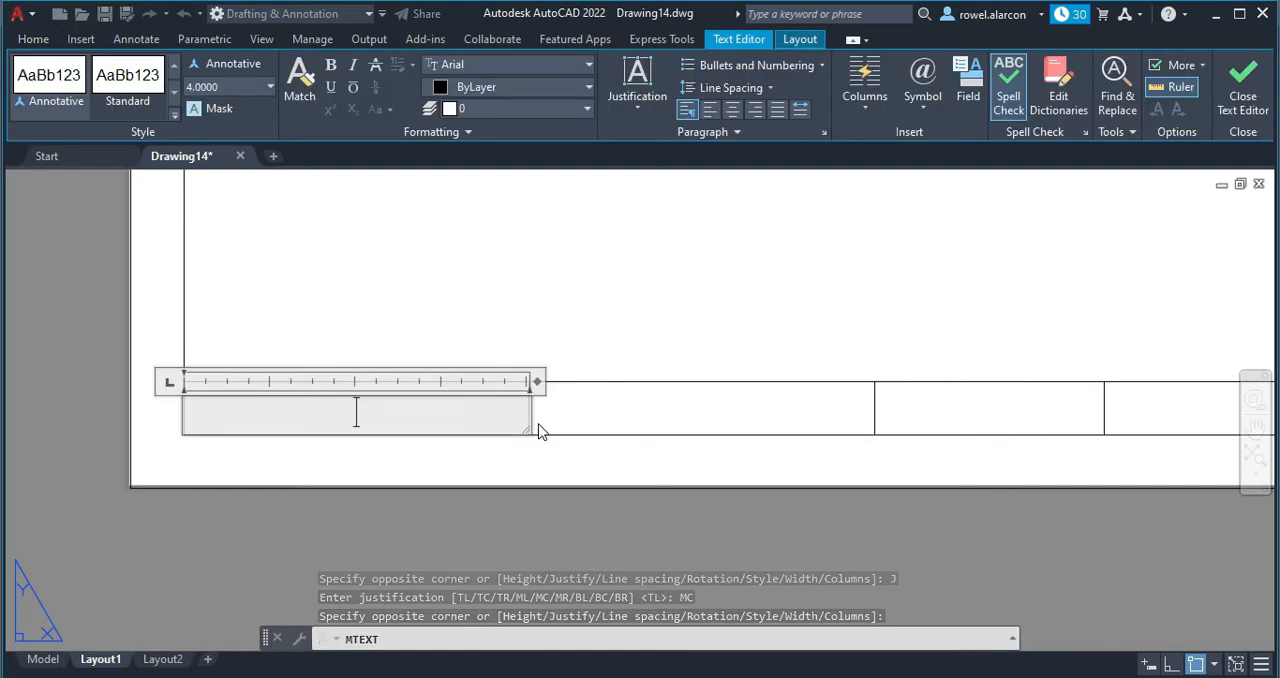
Enter the person's full name, surname first, in the first cell's text box and finish the text.
{"action": "type", "text": "Dea"}
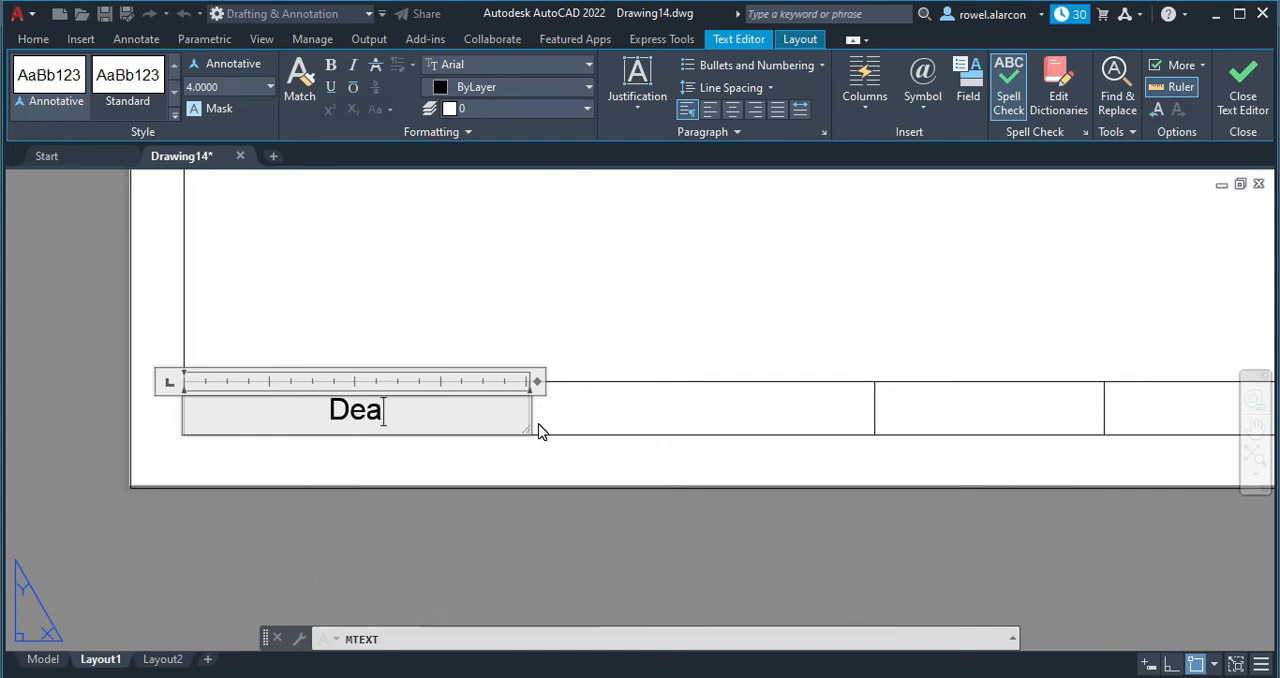
{"action": "key", "text": "BackSpace"}
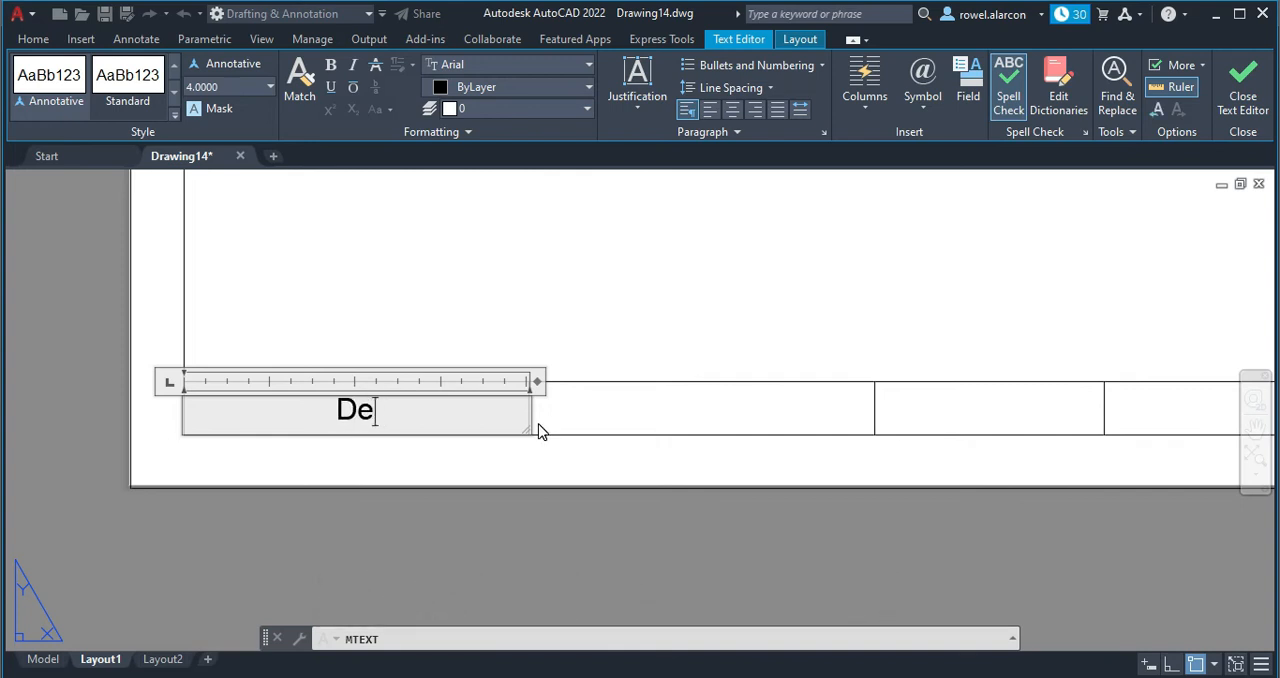
{"action": "type", "text": "la"}
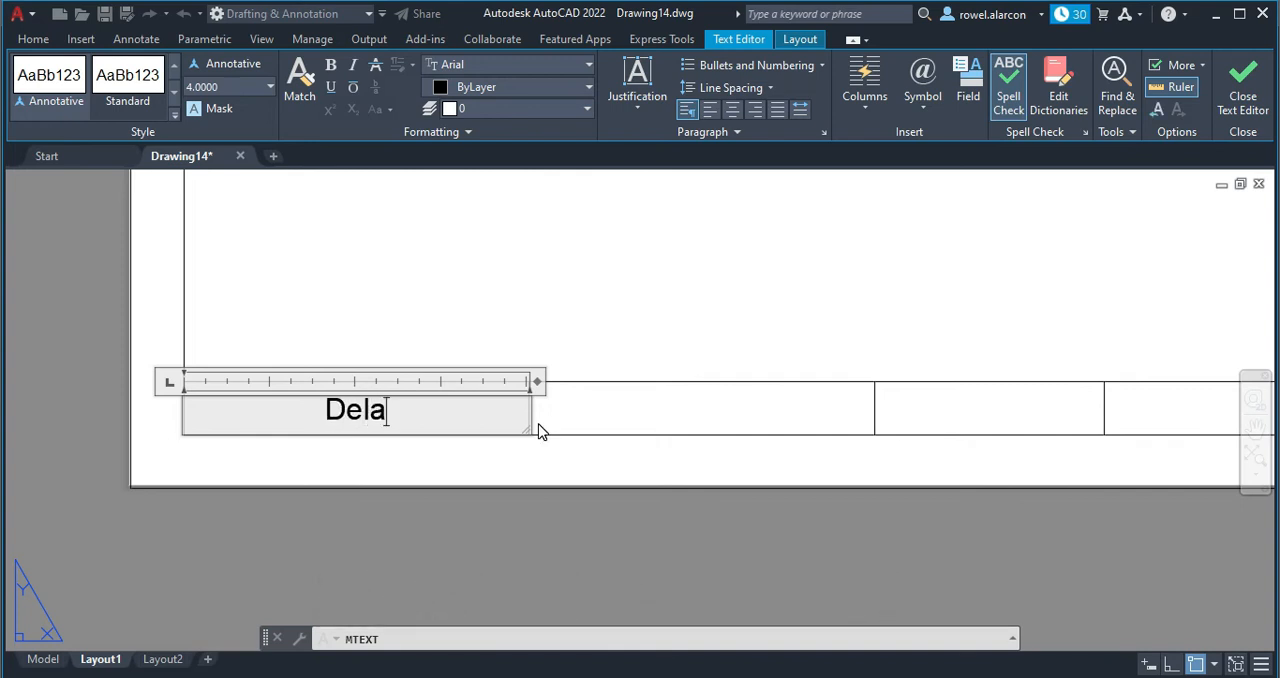
{"action": "type", "text": " Cru"}
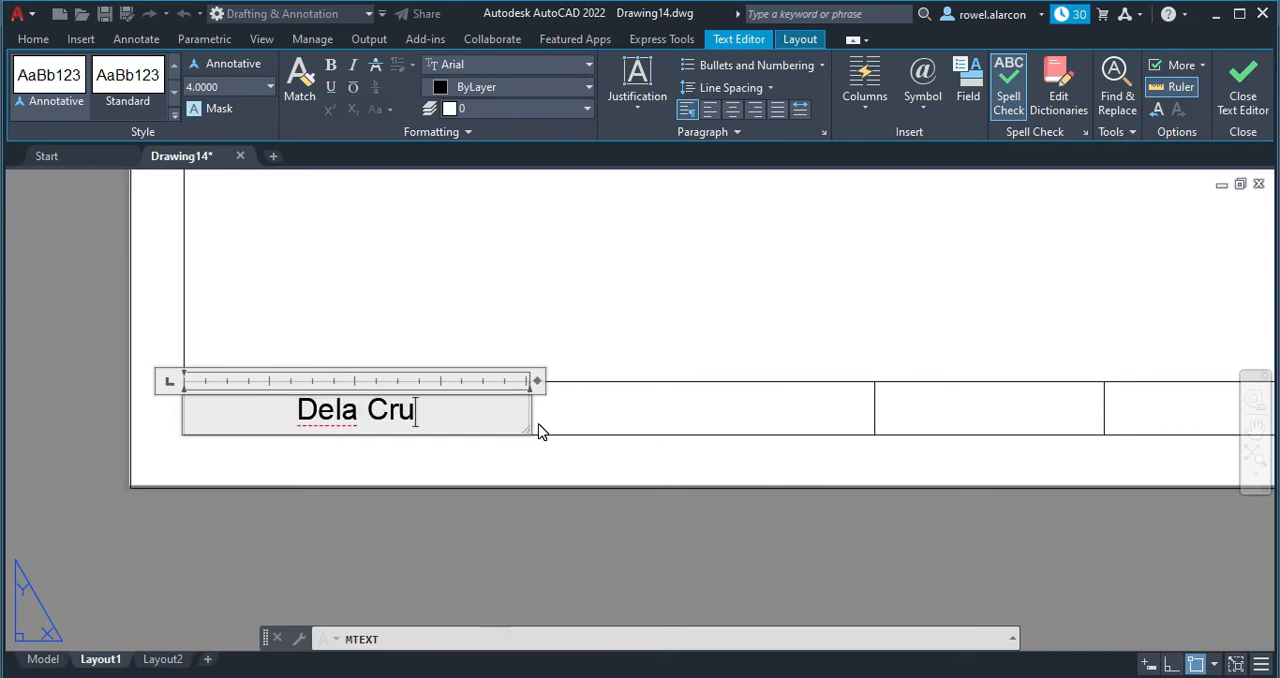
{"action": "type", "text": "z, Juan"}
{"action": "left_click", "coordinate": [538, 431]}
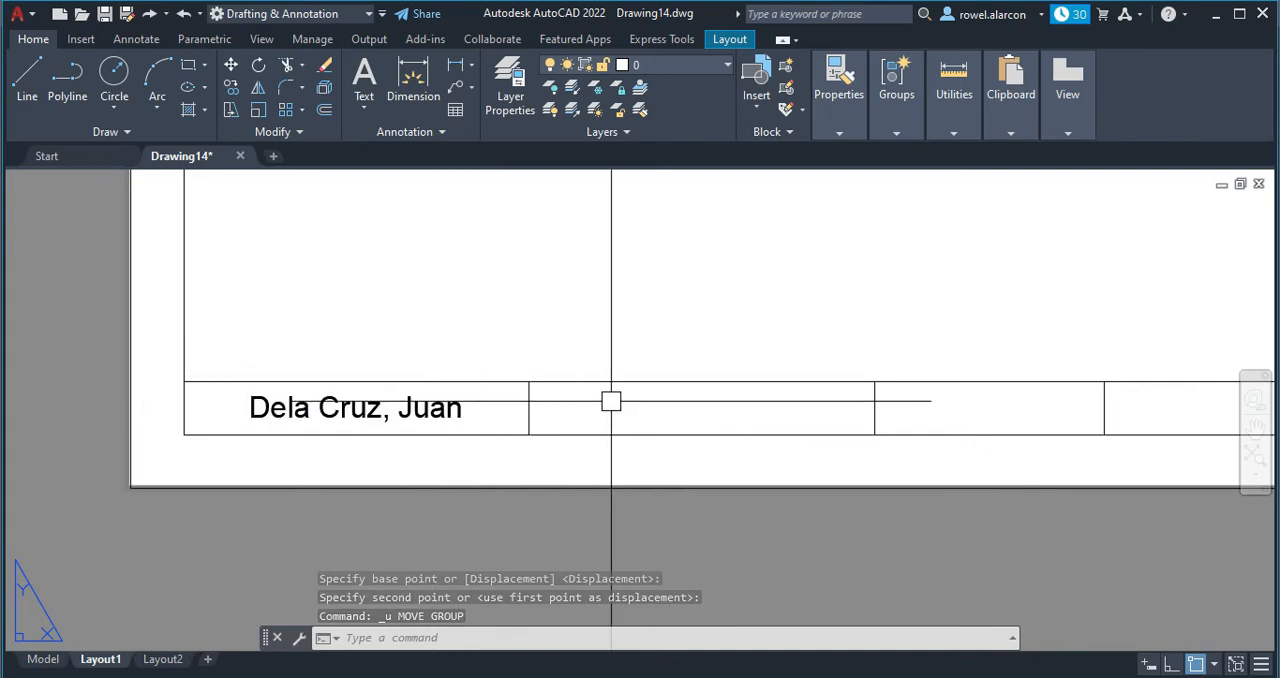
Copy the name text into the strip's second cell, using the cells' lower-left corners as base and destination points.
{"action": "left_click", "coordinate": [231, 87]}
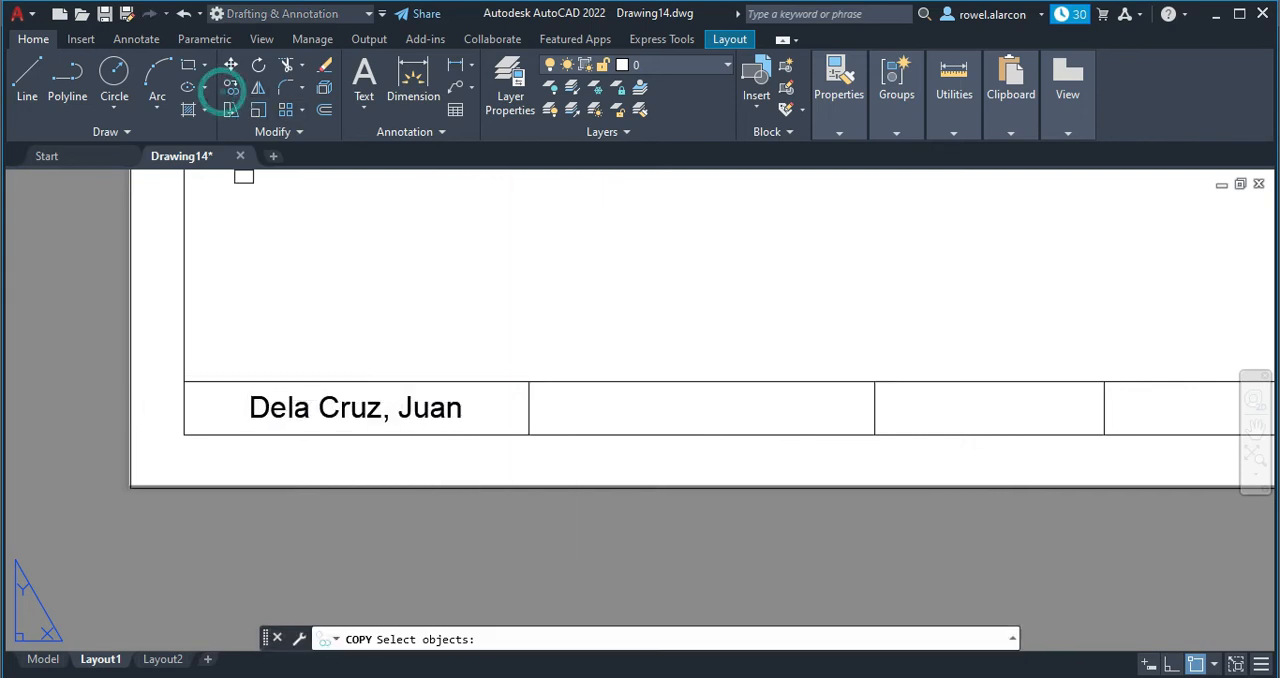
{"action": "left_click", "coordinate": [267, 417]}
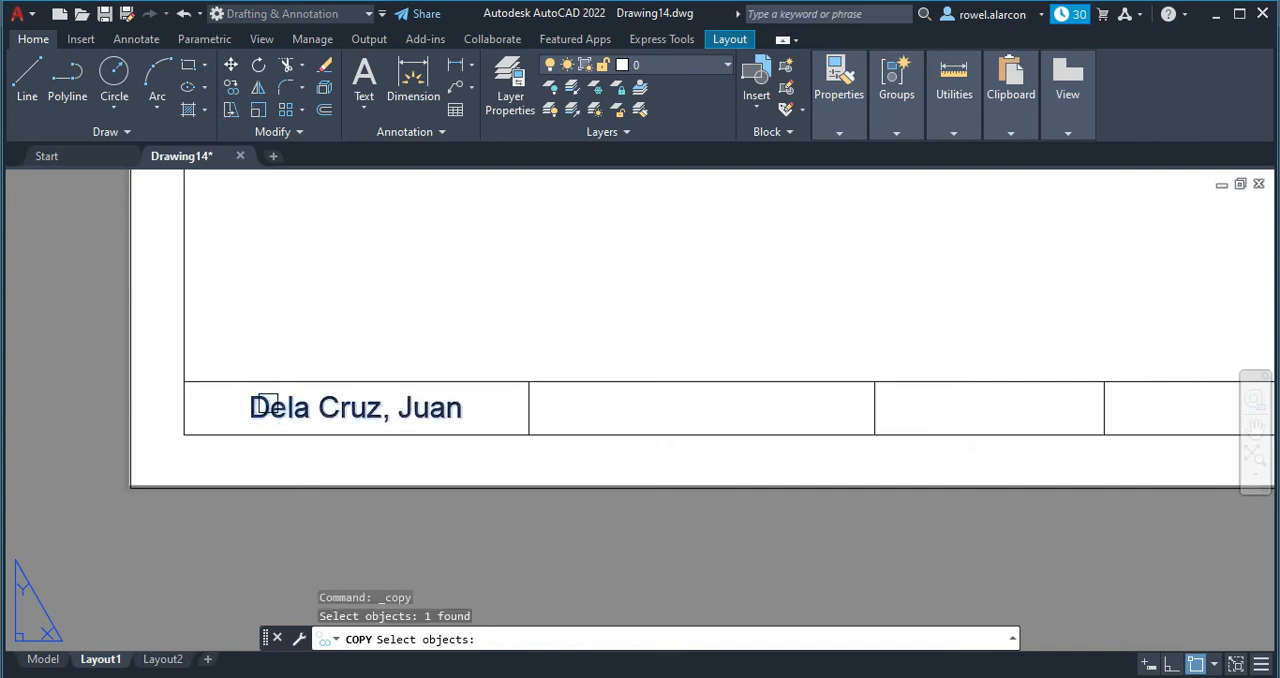
{"action": "key", "text": "Return"}
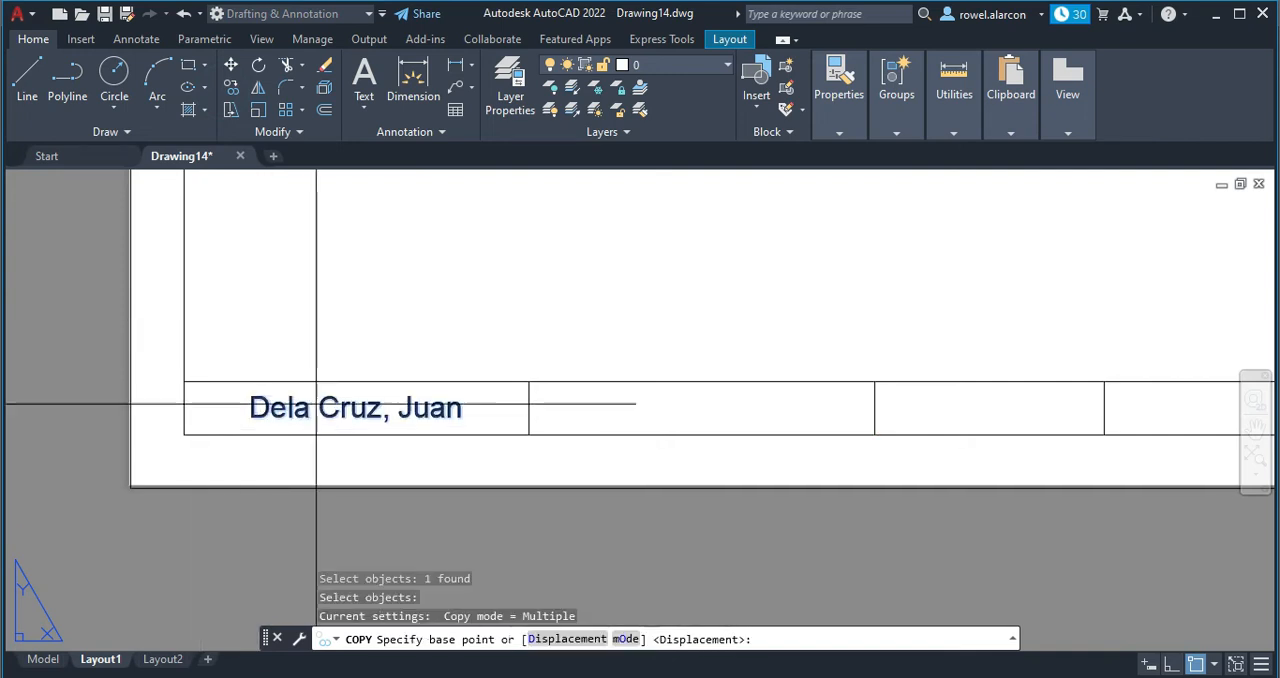
{"action": "left_click", "coordinate": [182, 435]}
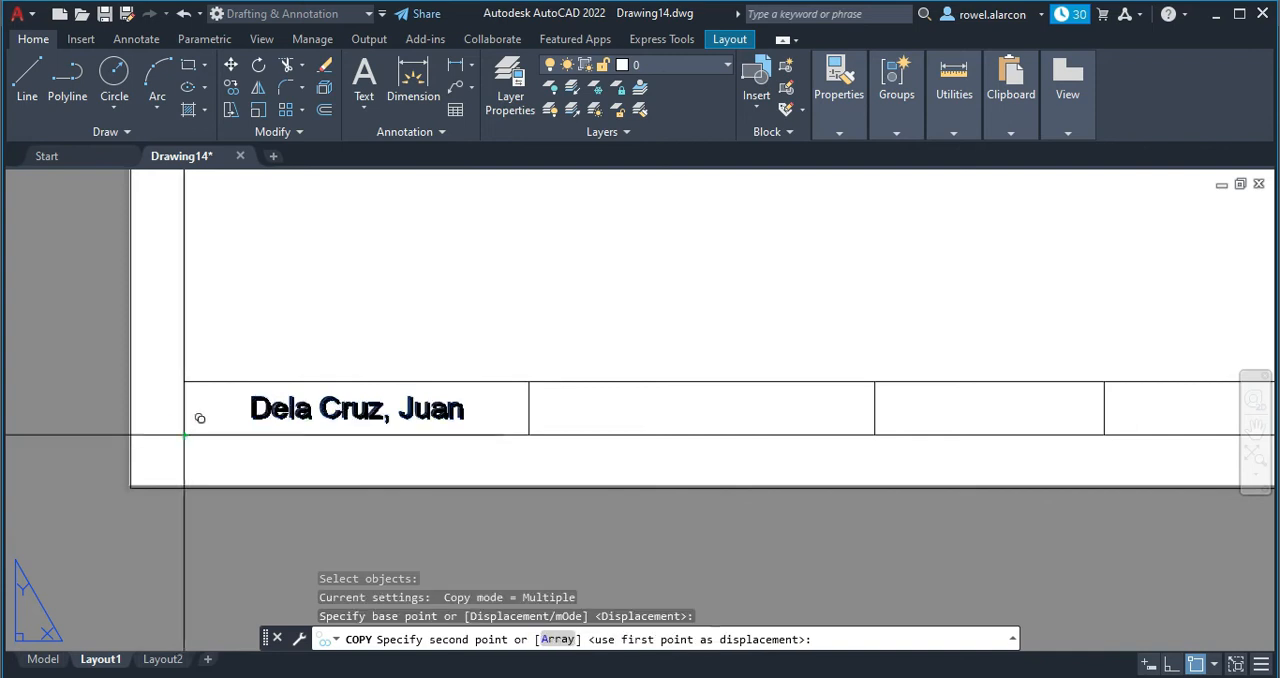
{"action": "left_click", "coordinate": [529, 435]}
{"action": "key", "text": "Escape"}
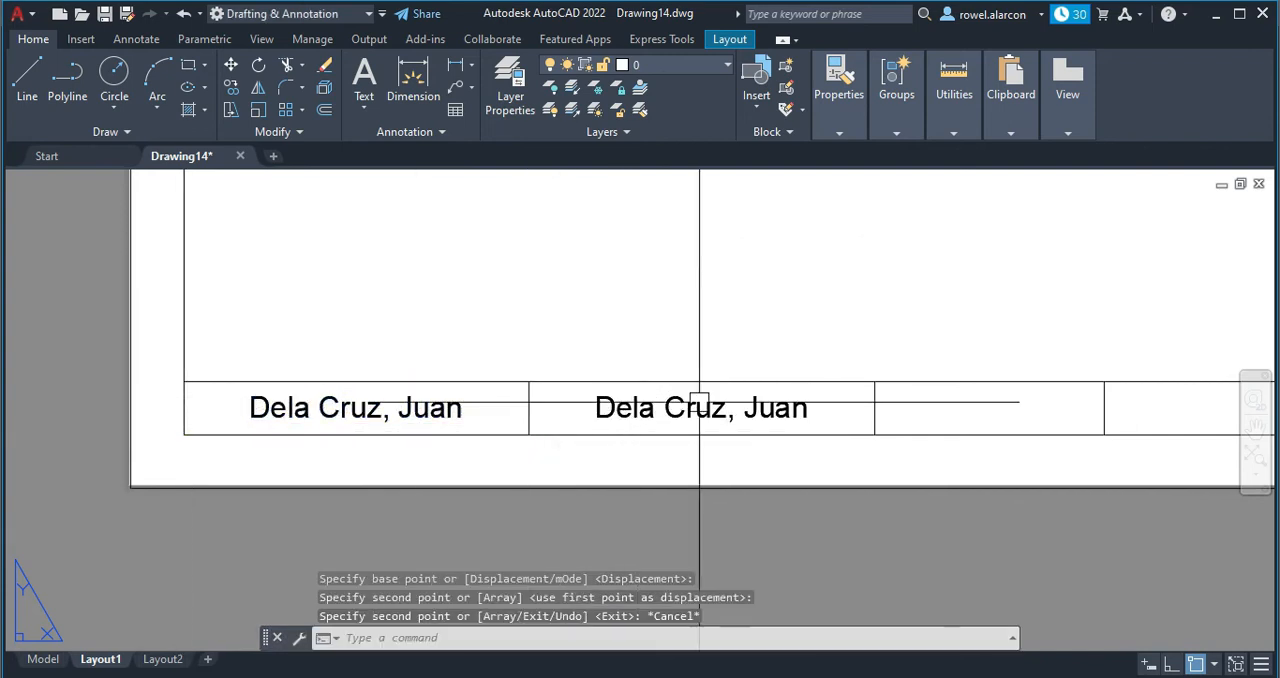
Replace the copied text in the second cell with "Title:".
{"action": "double_click", "coordinate": [697, 408]}
{"action": "left_click", "coordinate": [814, 409]}
{"action": "key", "text": "BackSpace"}
{"action": "key", "text": "BackSpace"}
{"action": "key", "text": "BackSpace"}
{"action": "key", "text": "BackSpace"}
{"action": "key", "text": "BackSpace"}
{"action": "key", "text": "BackSpace"}
{"action": "key", "text": "BackSpace"}
{"action": "key", "text": "BackSpace"}
{"action": "key", "text": "BackSpace"}
{"action": "key", "text": "BackSpace"}
{"action": "key", "text": "BackSpace"}
{"action": "key", "text": "BackSpace"}
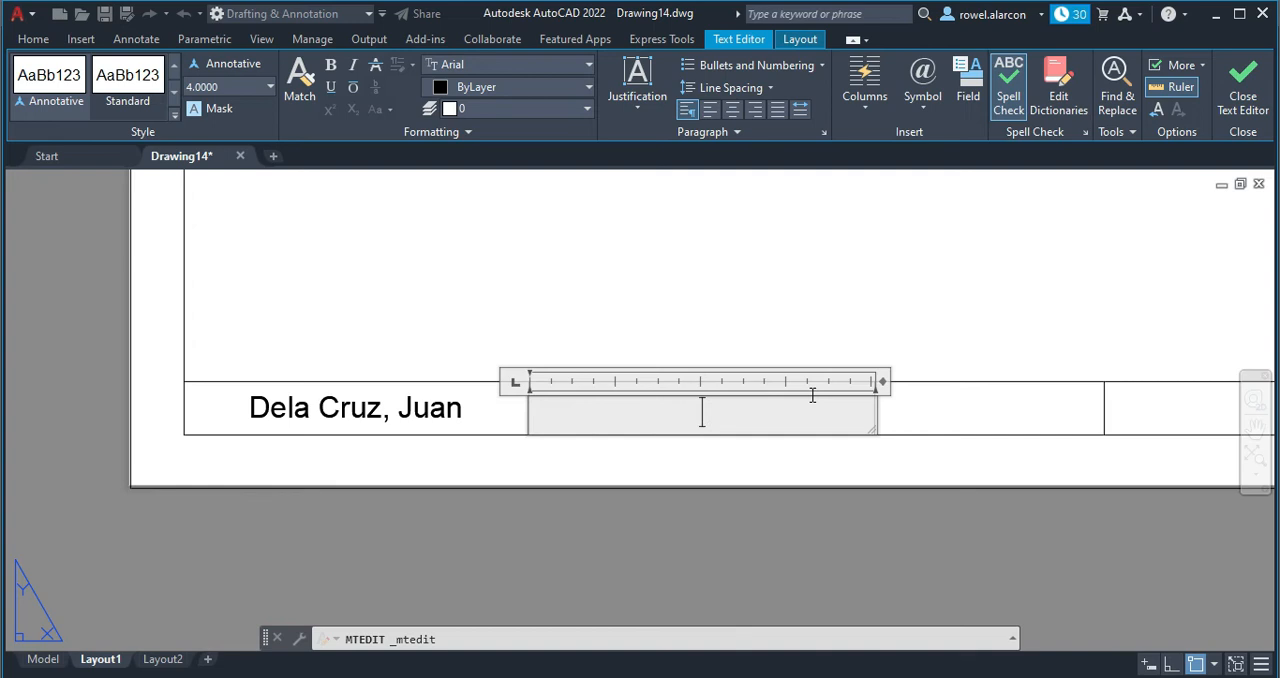
{"action": "type", "text": "Title"}
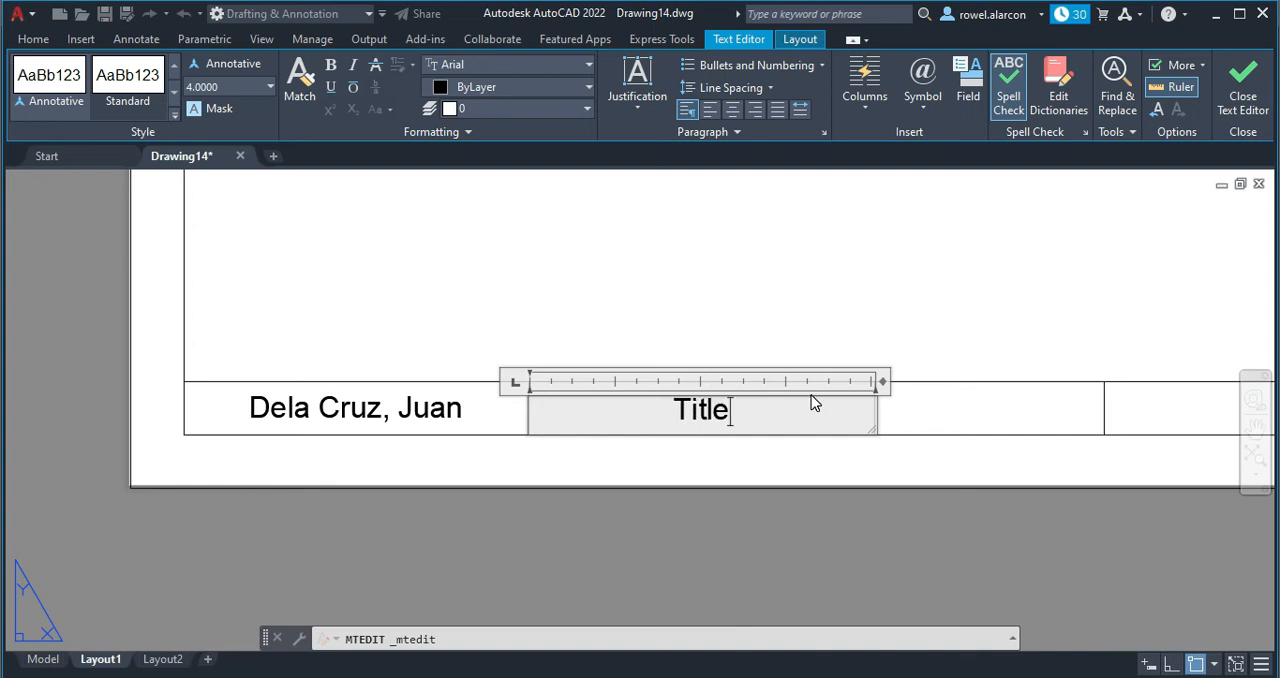
{"action": "type", "text": ":"}
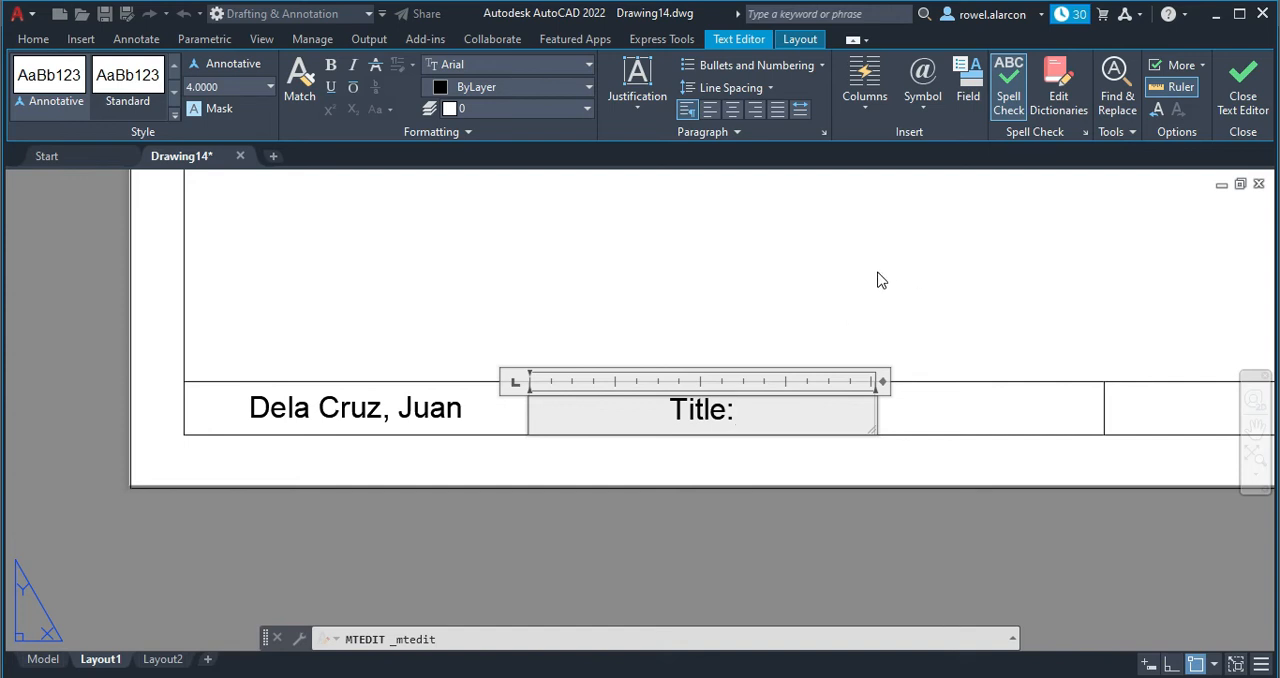
{"action": "left_click", "coordinate": [862, 314]}
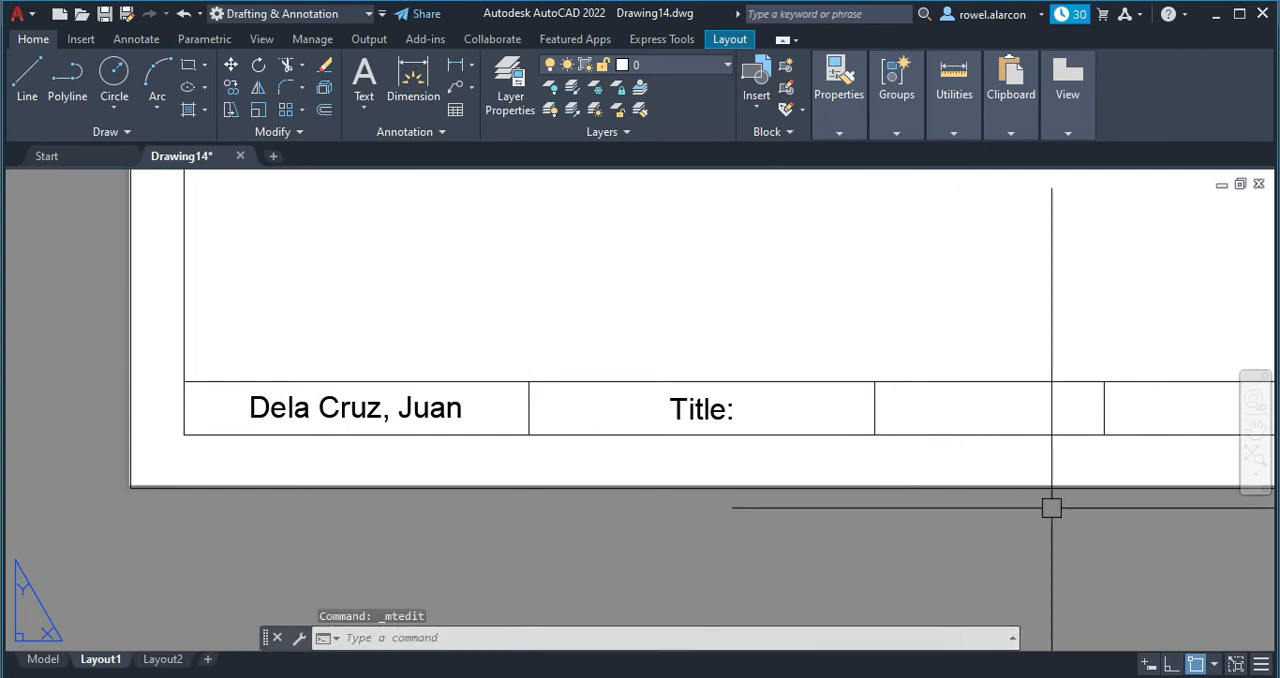
Create a multiline text box spanning the strip's third cell, with text height 4 and middle-center (MC) justification.
{"action": "middle_click_drag", "start_coordinate": [1068, 326], "coordinate": [705, 348]}
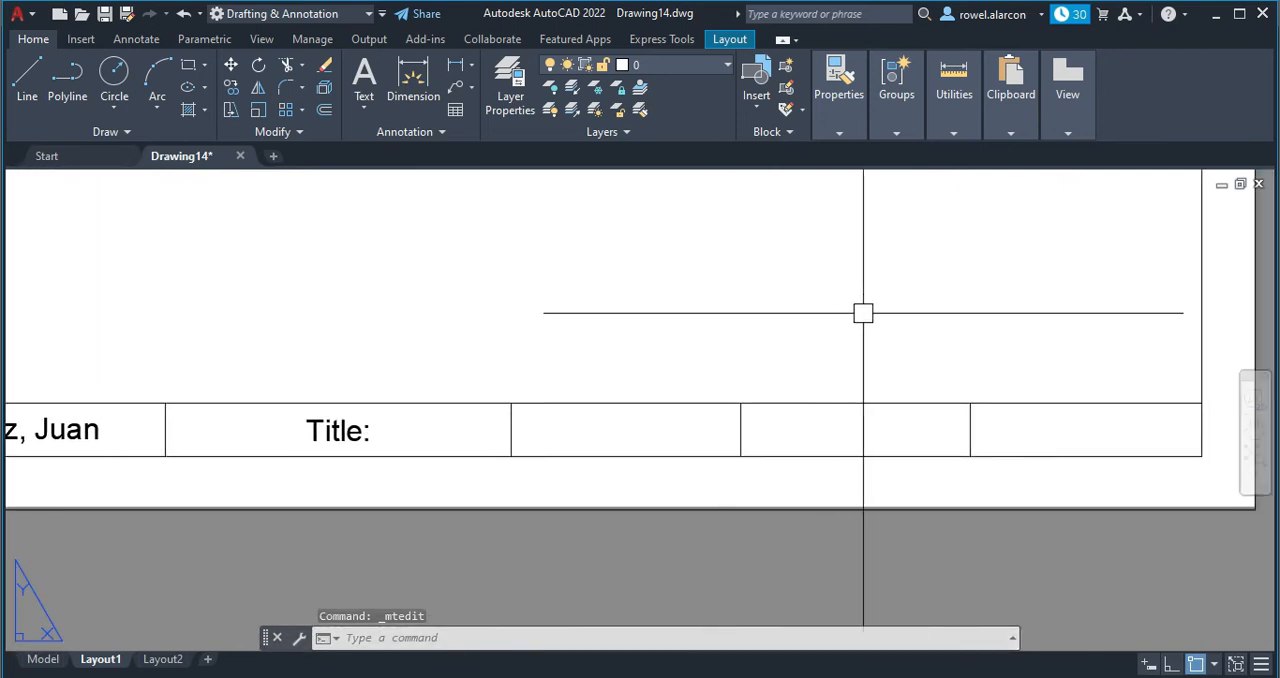
{"action": "key", "text": "Escape"}
{"action": "left_click", "coordinate": [413, 643]}
{"action": "type", "text": "mtex"}
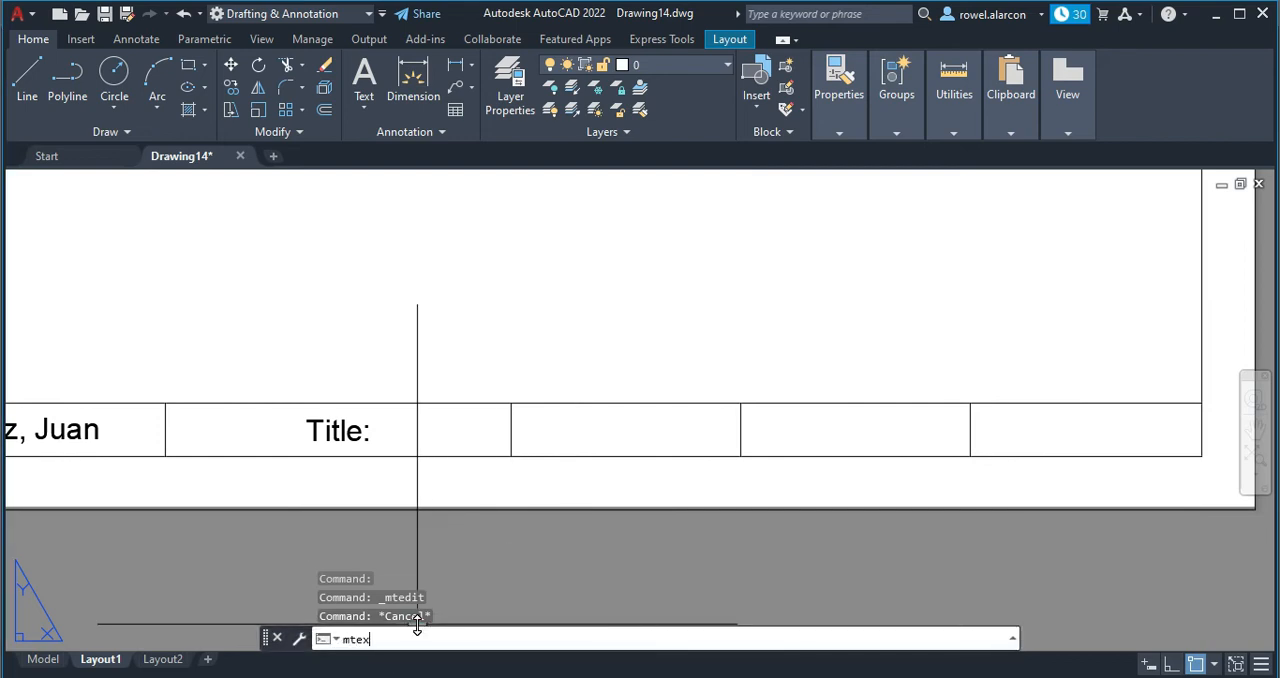
{"action": "type", "text": "t"}
{"action": "key", "text": "Return"}
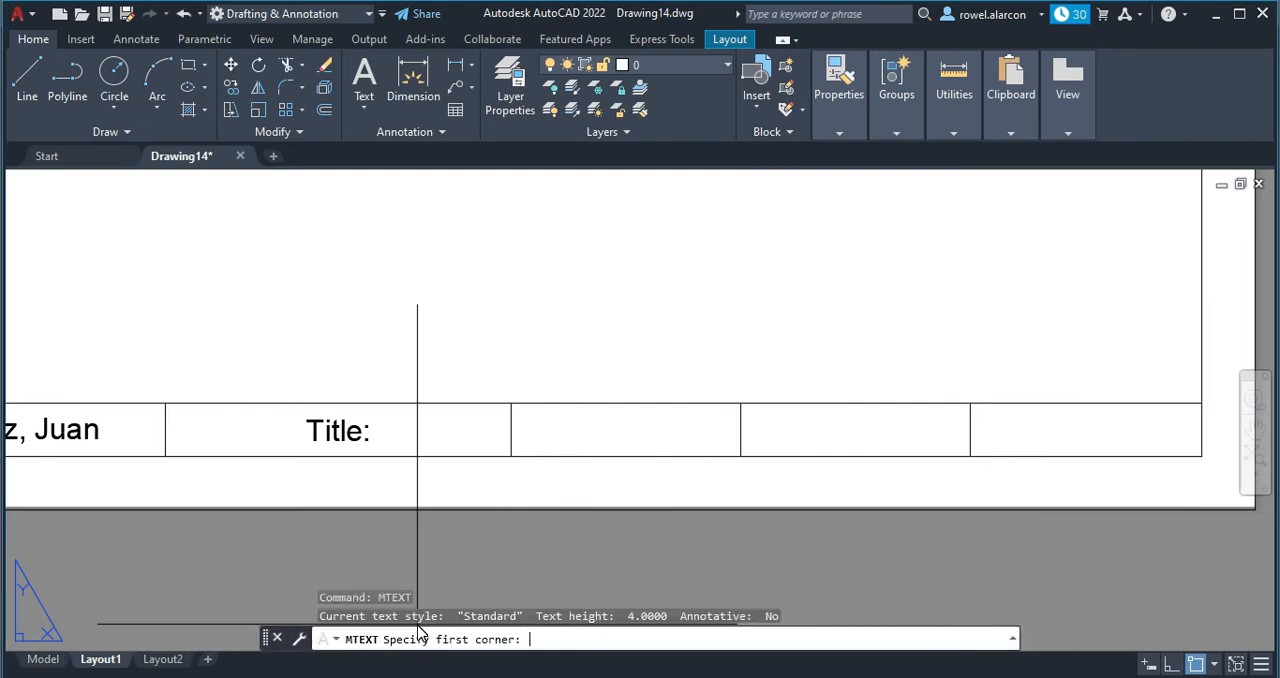
{"action": "scroll", "coordinate": [497, 415], "scroll_direction": "up", "scroll_amount": 2}
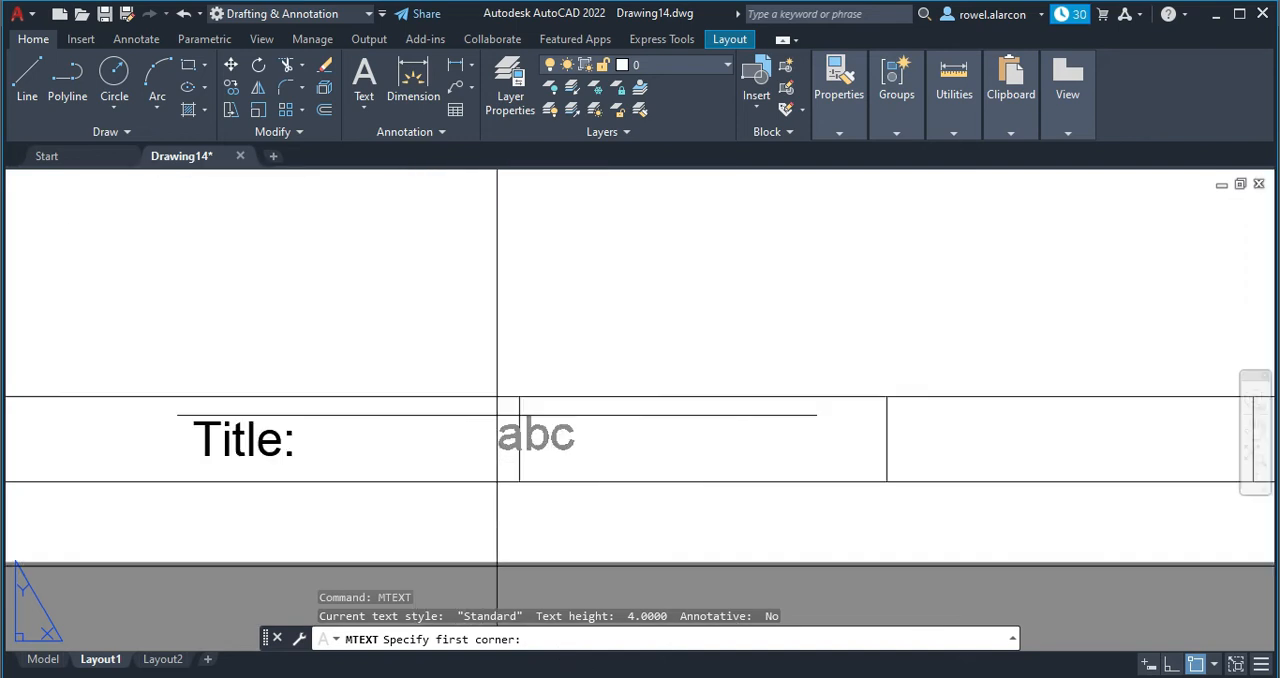
{"action": "left_click", "coordinate": [519, 397]}
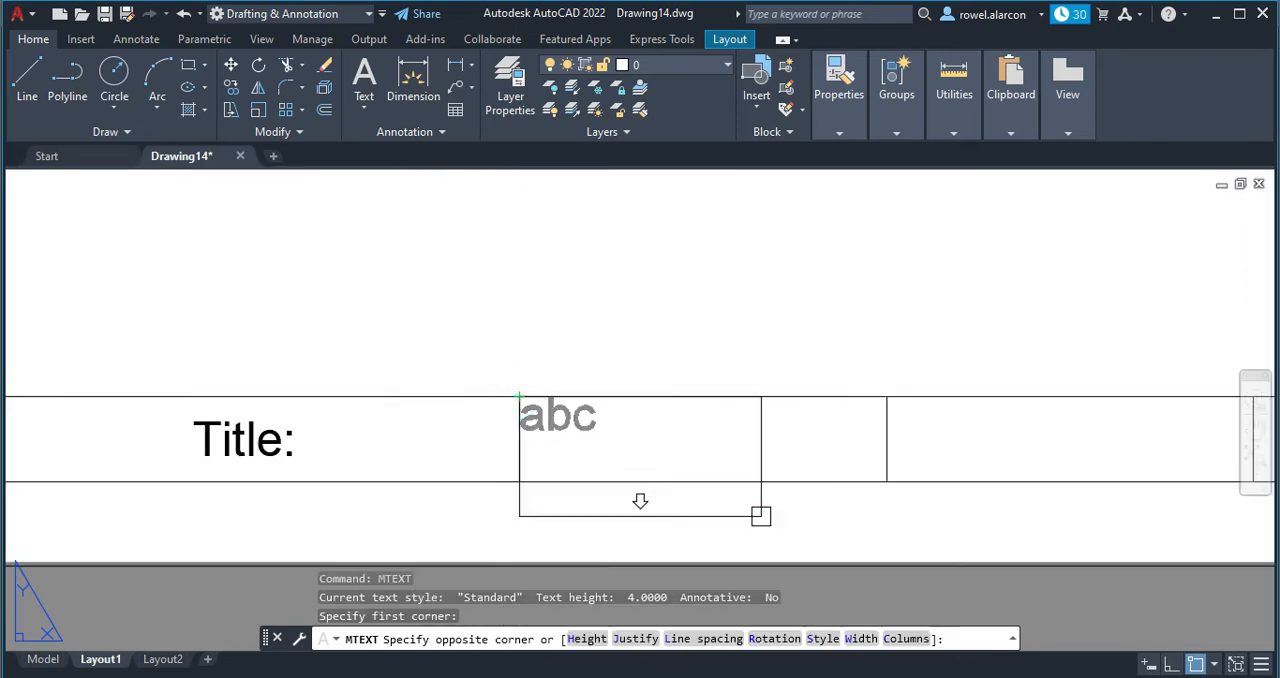
{"action": "left_click", "coordinate": [588, 638]}
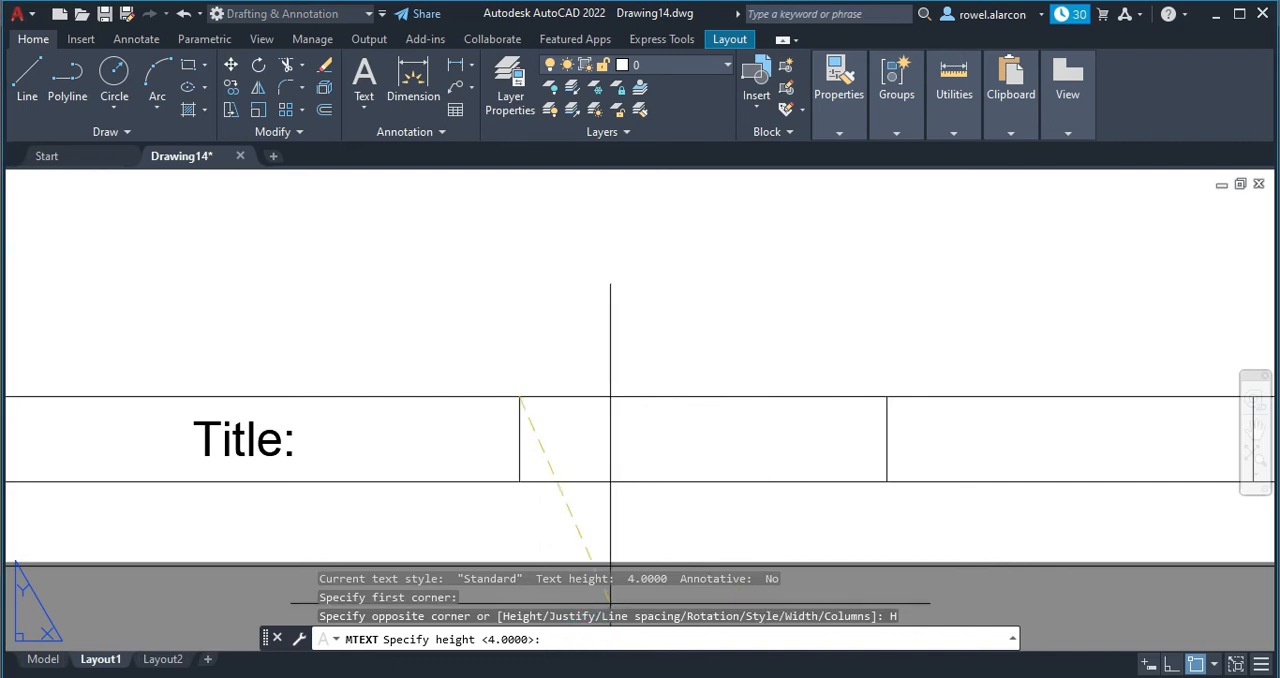
{"action": "key", "text": "Return"}
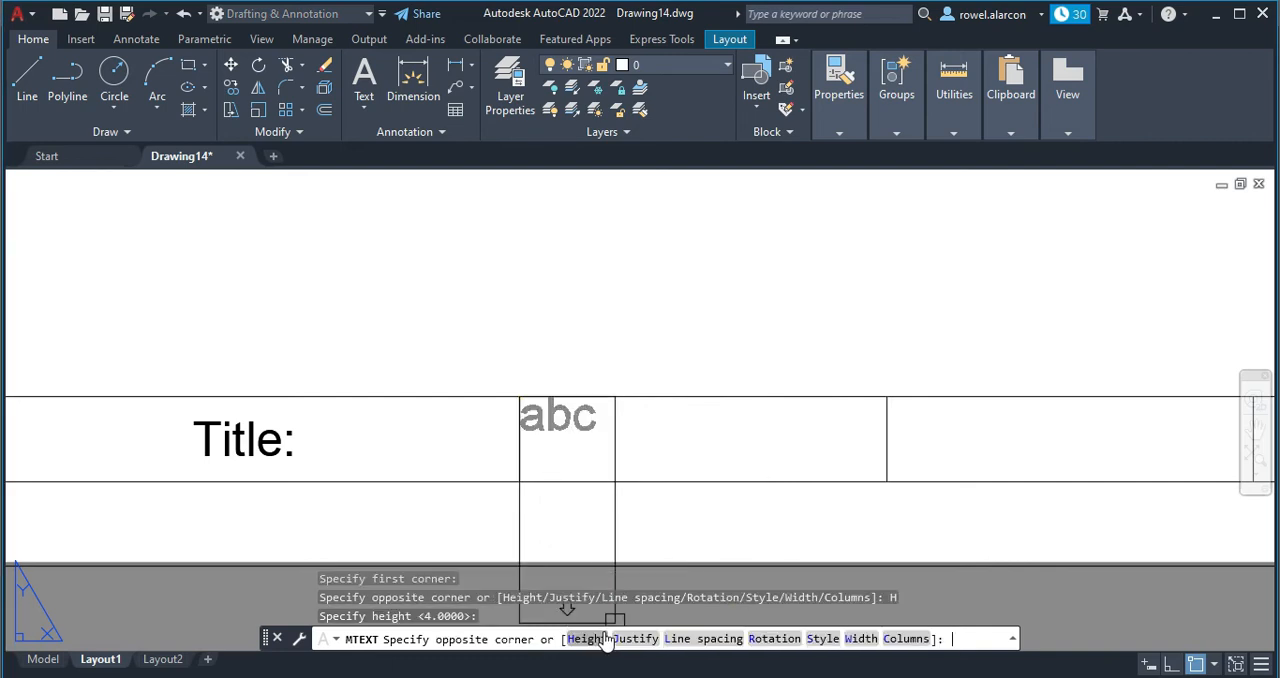
{"action": "left_click", "coordinate": [646, 638]}
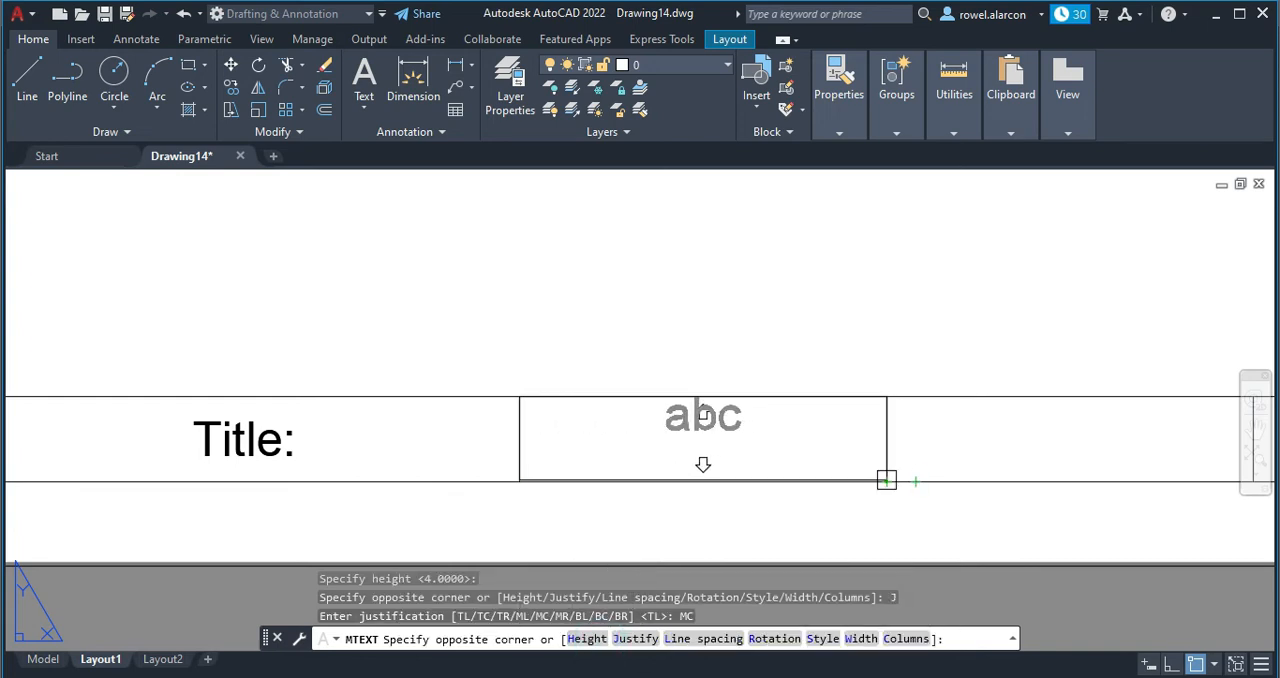
{"action": "left_click", "coordinate": [886, 480]}
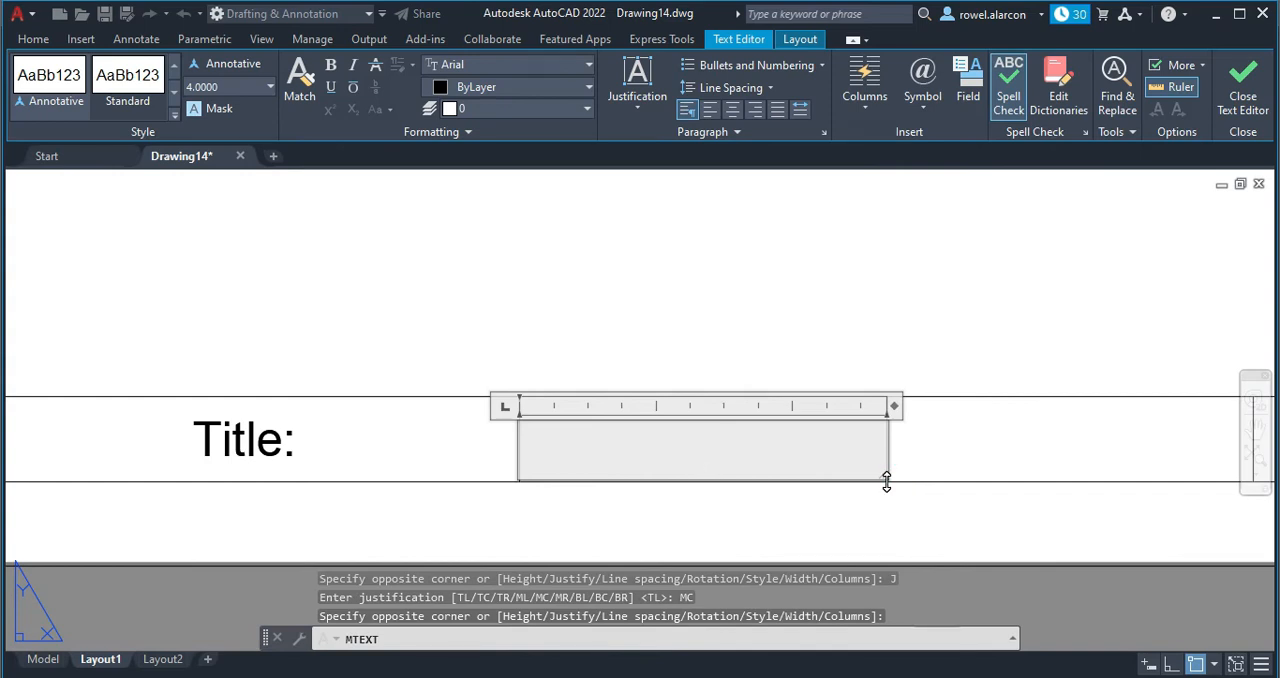
Enter "Yr/Section:" in the third cell's text box and finish the text.
{"action": "type", "text": "Yr"}
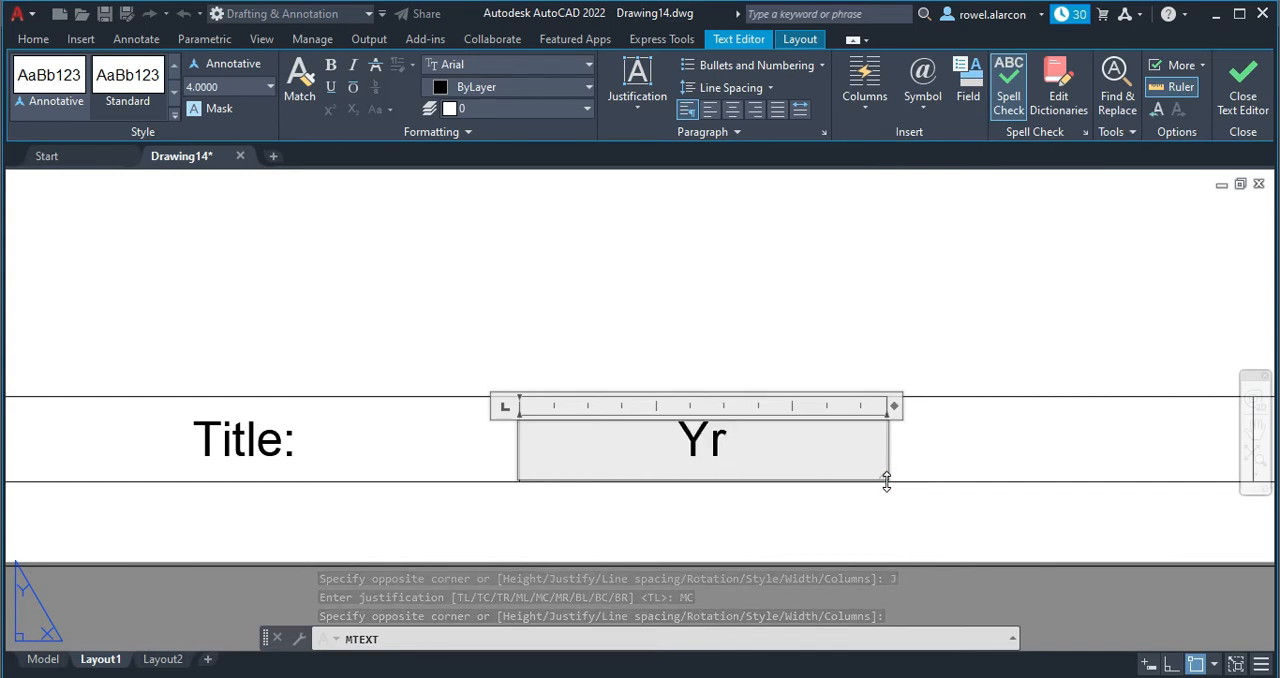
{"action": "type", "text": "/Sectiom"}
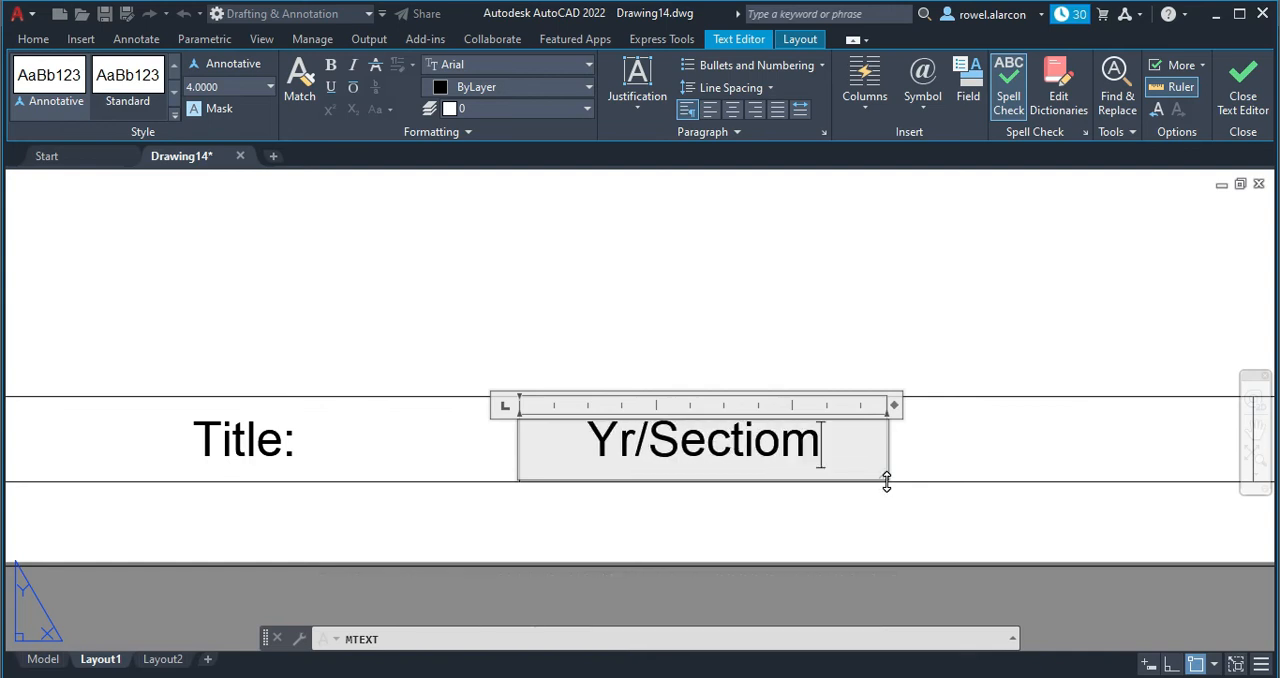
{"action": "key", "text": "BackSpace"}
{"action": "type", "text": "n:"}
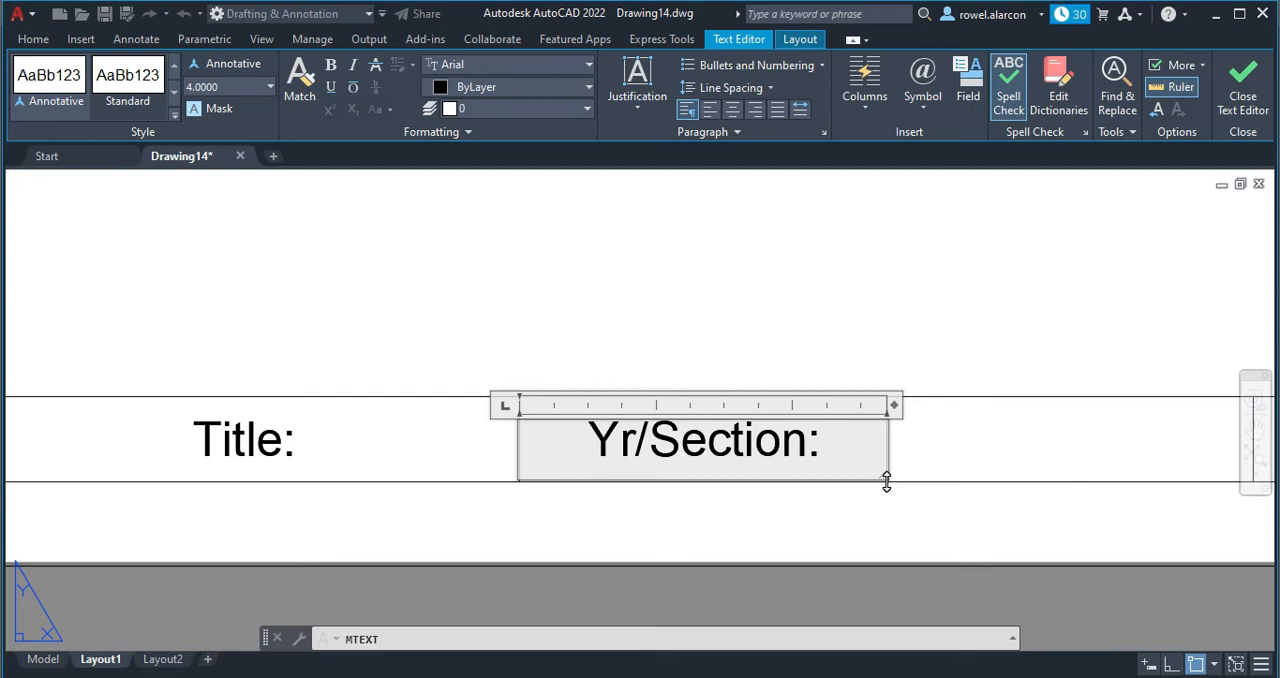
{"action": "left_click", "coordinate": [900, 260]}
Copy the "Yr/Section:" text into the strip's fourth and fifth cells, using the cells' lower-left corners as base and destination points.
{"action": "middle_click_drag", "start_coordinate": [943, 351], "coordinate": [657, 334]}
{"action": "scroll", "coordinate": [736, 308], "scroll_direction": "down", "scroll_amount": 3}
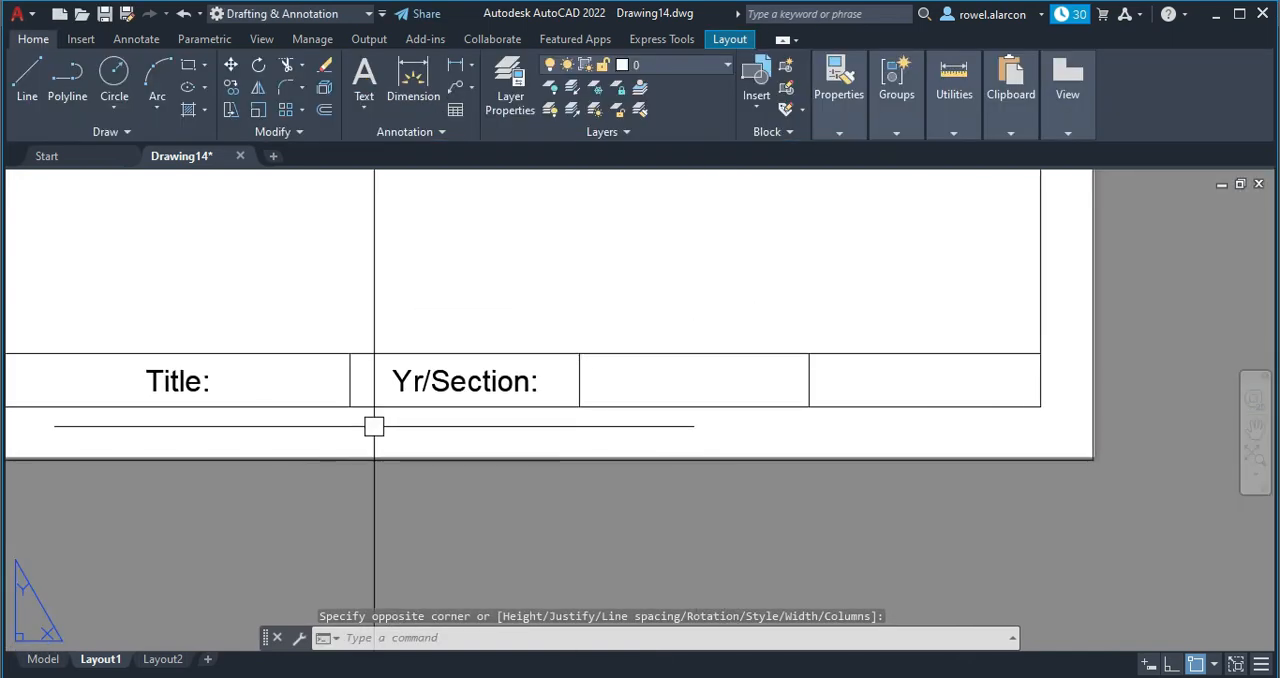
{"action": "key", "text": "Escape"}
{"action": "left_click", "coordinate": [432, 378]}
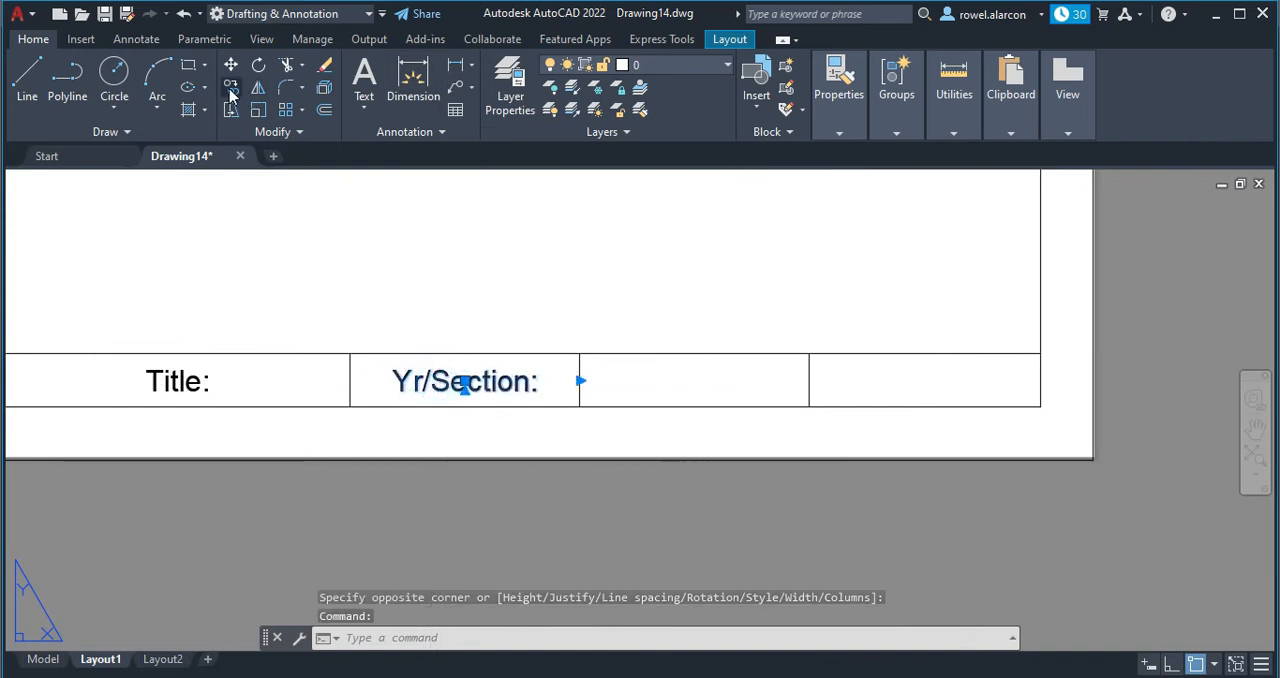
{"action": "left_click", "coordinate": [231, 88]}
{"action": "left_click", "coordinate": [350, 406]}
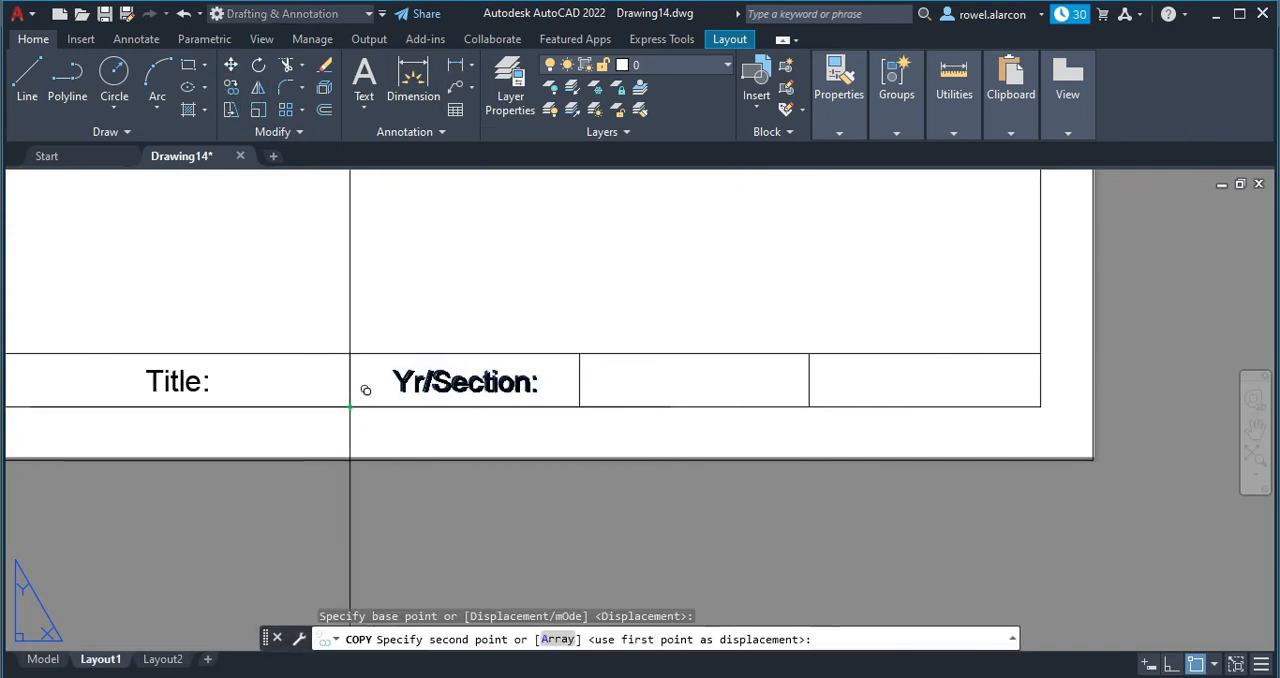
{"action": "left_click", "coordinate": [580, 406]}
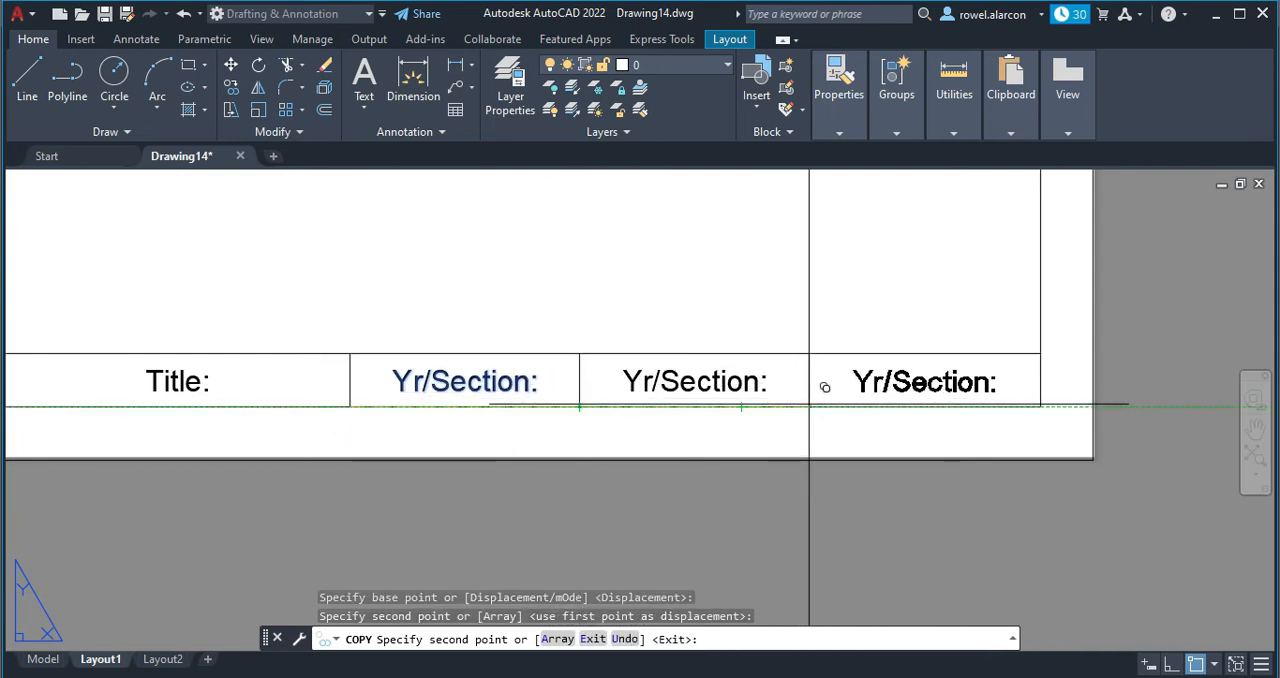
{"action": "left_click", "coordinate": [809, 406]}
{"action": "type", "text": "`"}
{"action": "key", "text": "Escape"}
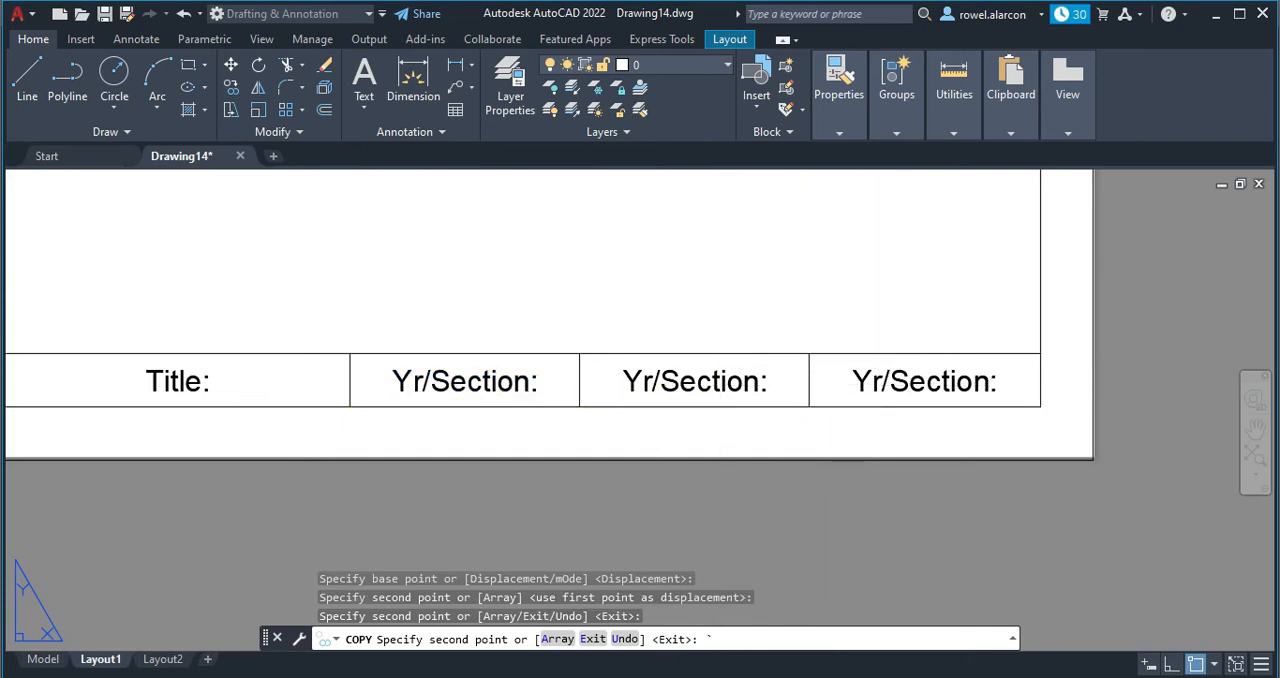
Replace the copied text in the fourth cell with "Date:".
{"action": "double_click", "coordinate": [731, 386]}
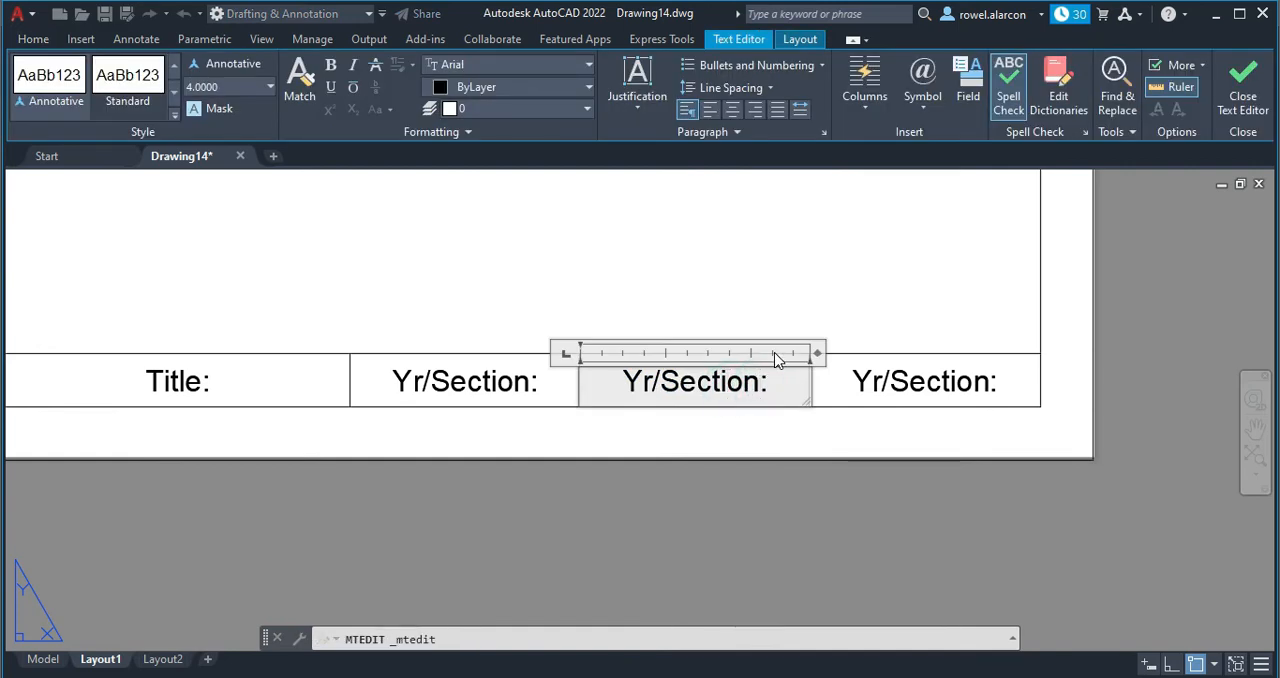
{"action": "key", "text": "BackSpace"}
{"action": "key", "text": "BackSpace"}
{"action": "key", "text": "BackSpace"}
{"action": "key", "text": "BackSpace"}
{"action": "key", "text": "BackSpace"}
{"action": "key", "text": "BackSpace"}
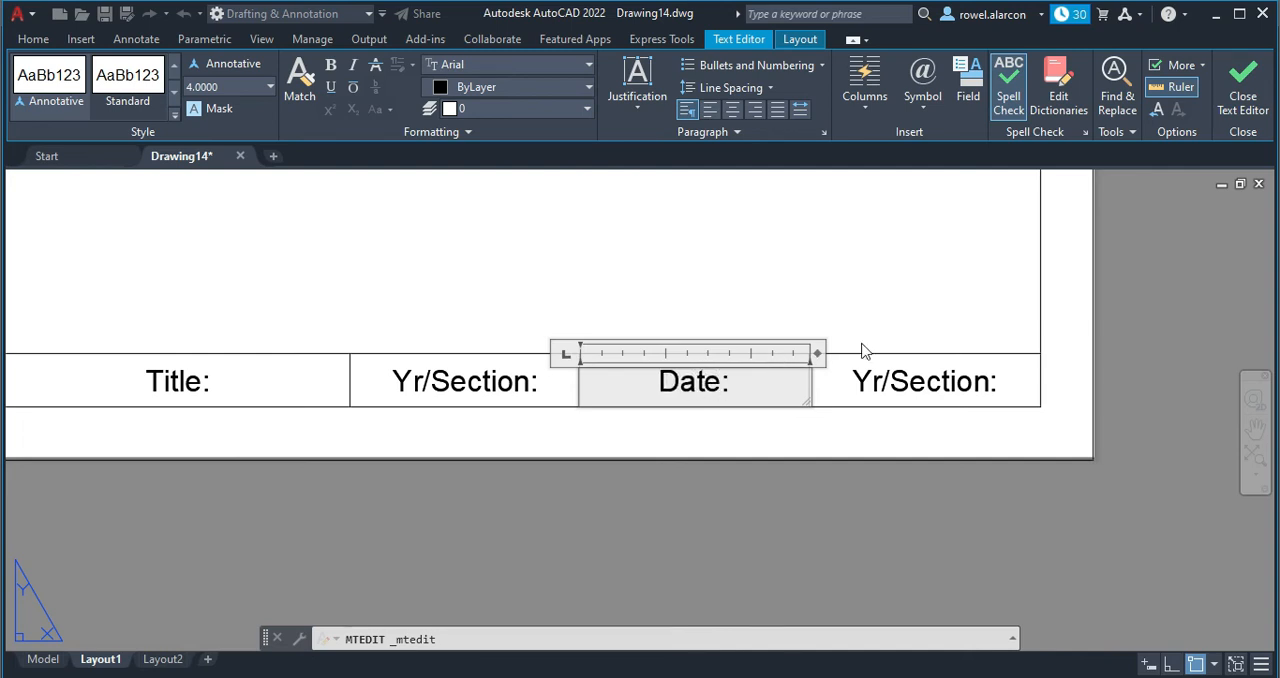
{"action": "left_click", "coordinate": [981, 307]}
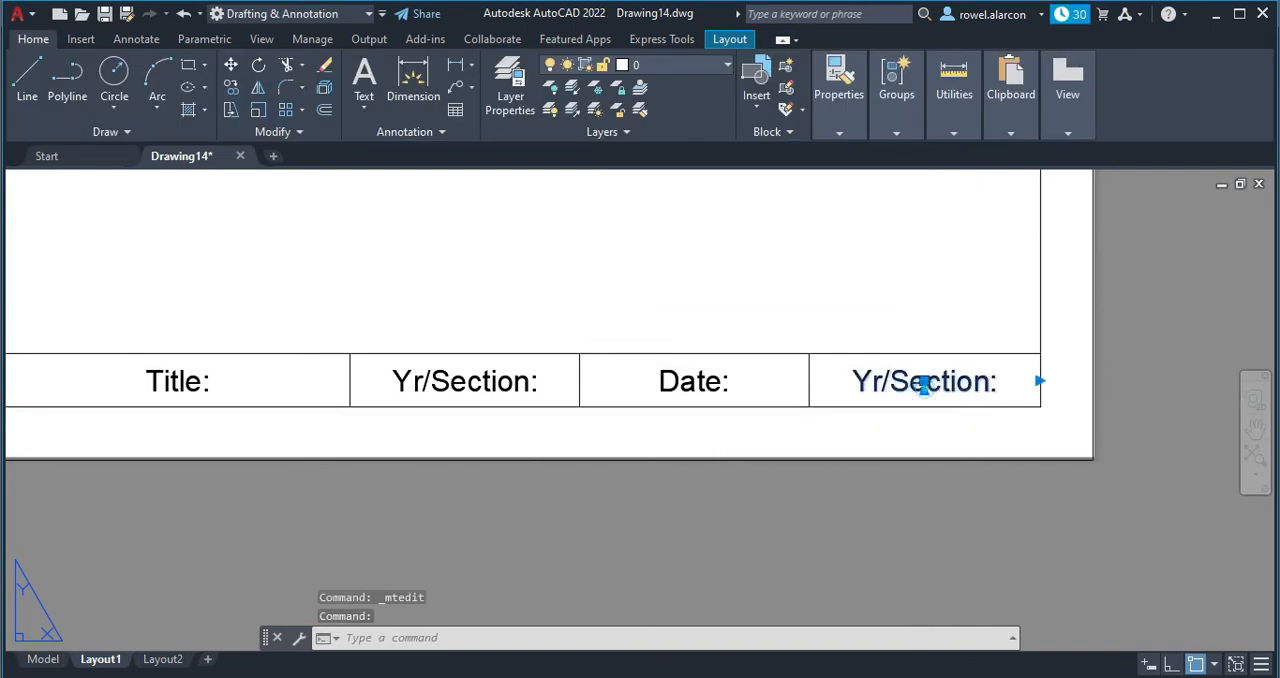
Replace the copied text in the fifth cell with "Scale:".
{"action": "double_click", "coordinate": [920, 385]}
{"action": "key", "text": "BackSpace"}
{"action": "key", "text": "BackSpace"}
{"action": "key", "text": "BackSpace"}
{"action": "key", "text": "BackSpace"}
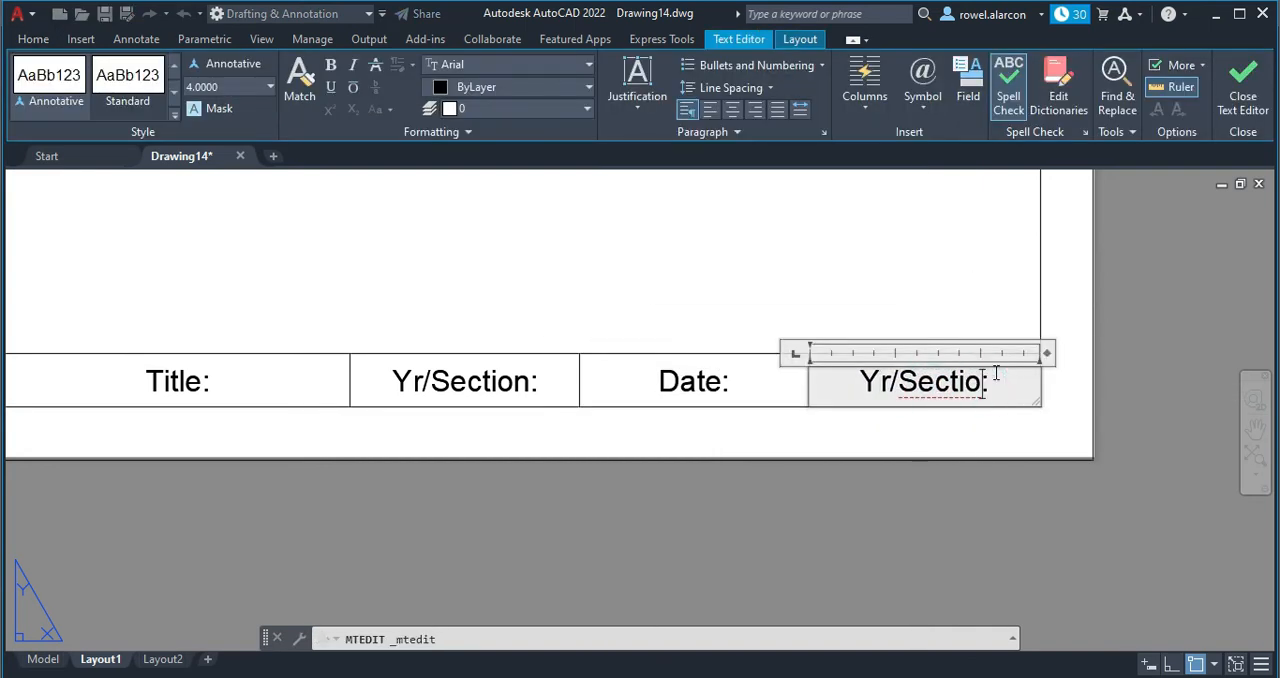
{"action": "key", "text": "BackSpace"}
{"action": "key", "text": "BackSpace"}
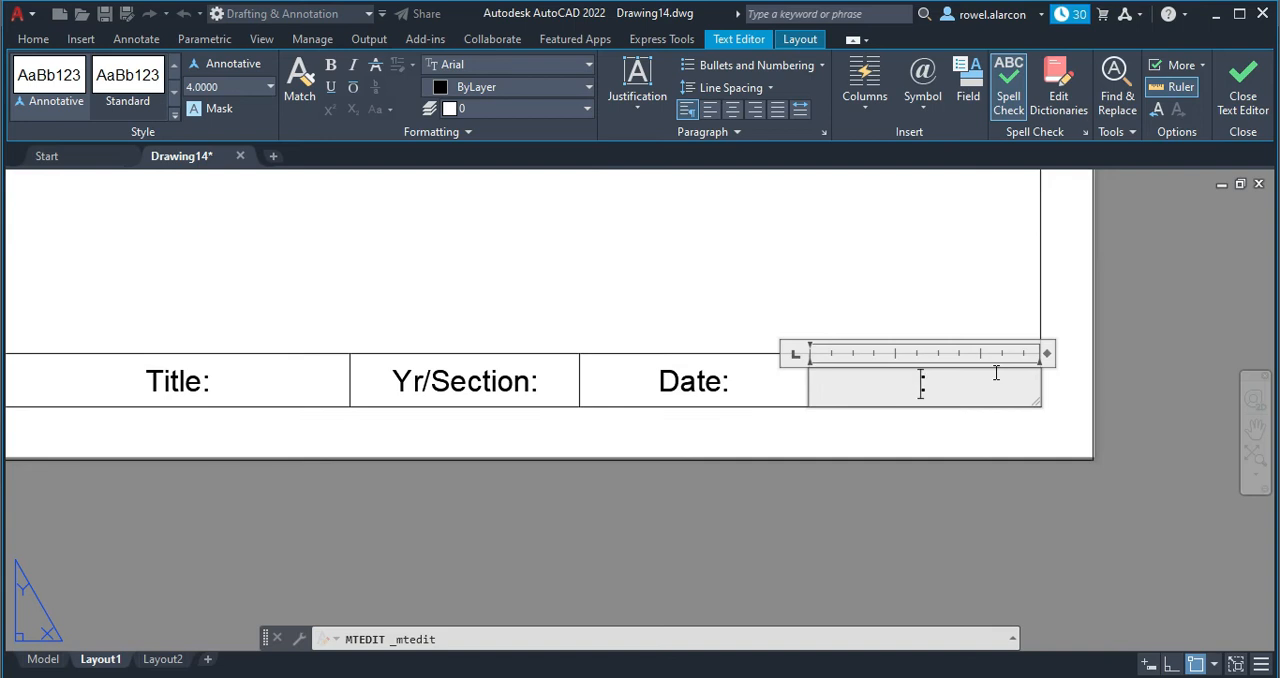
{"action": "type", "text": "Scale:"}
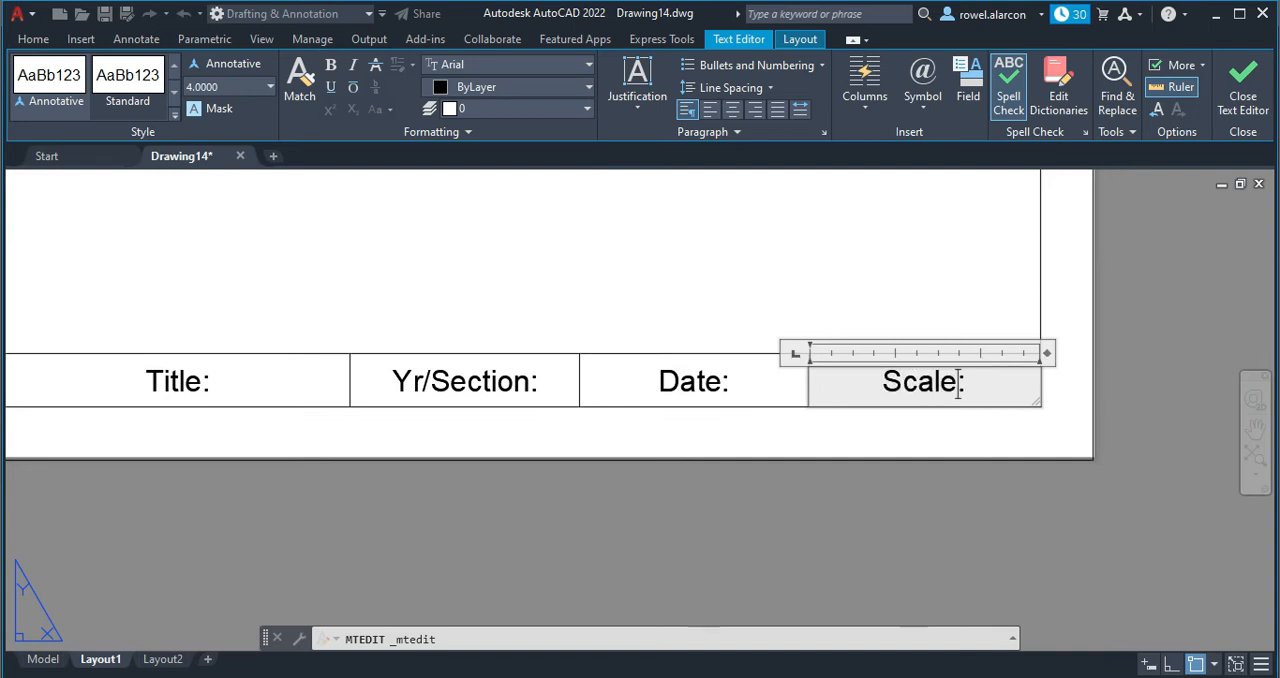
{"action": "left_click", "coordinate": [914, 308]}
{"action": "scroll", "coordinate": [930, 330], "scroll_direction": "down", "scroll_amount": 3}
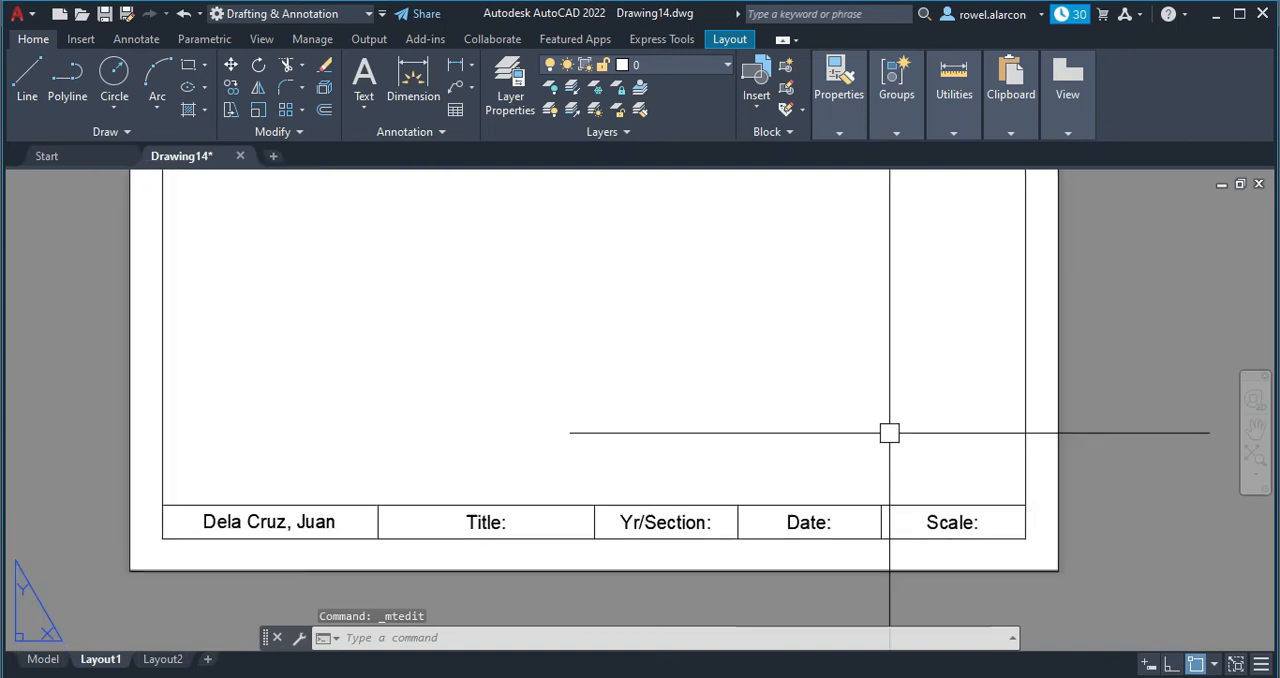
{"action": "scroll", "coordinate": [889, 432], "scroll_direction": "down", "scroll_amount": 2}
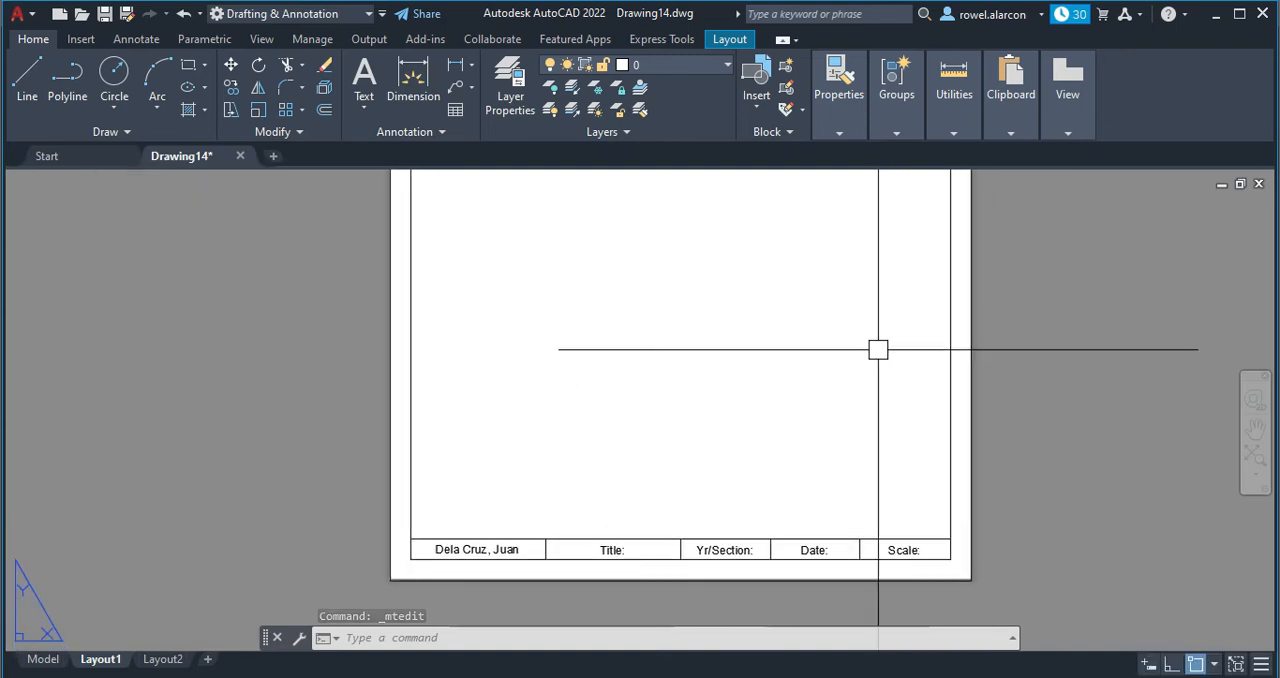
{"action": "scroll", "coordinate": [891, 334], "scroll_direction": "down", "scroll_amount": 2}
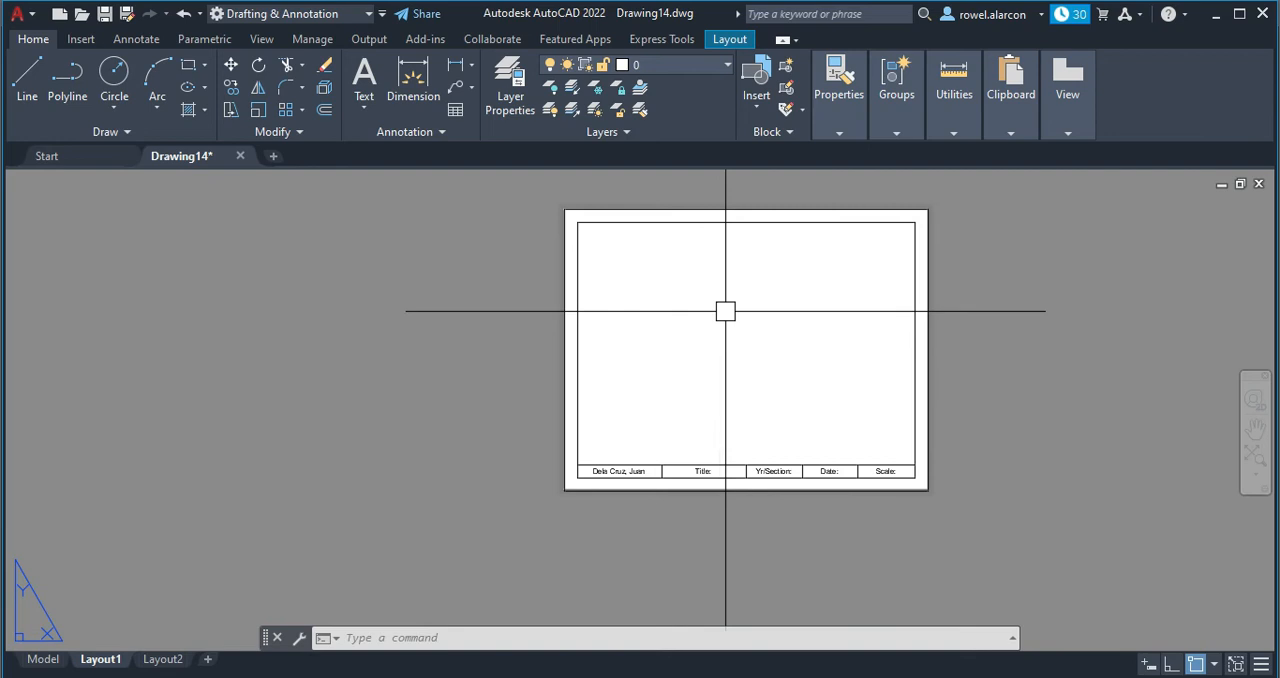
{"action": "scroll", "coordinate": [865, 398], "scroll_direction": "up", "scroll_amount": 2}
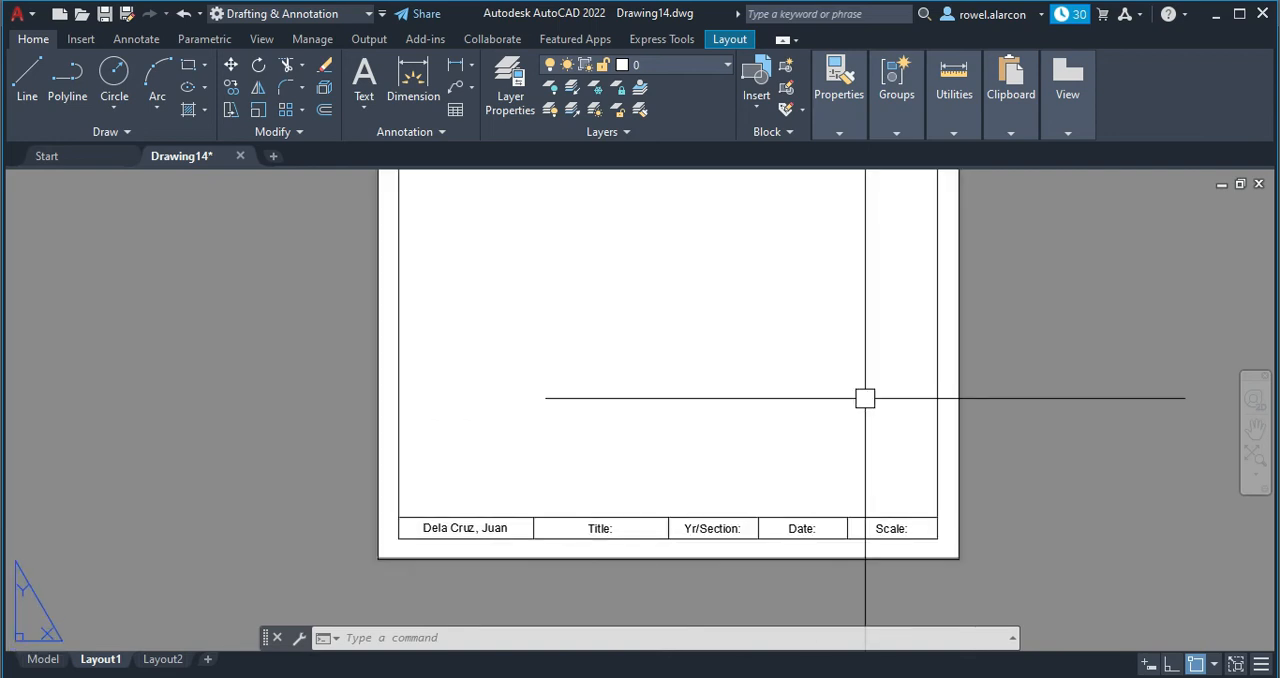
{"action": "scroll", "coordinate": [865, 398], "scroll_direction": "down", "scroll_amount": 2}
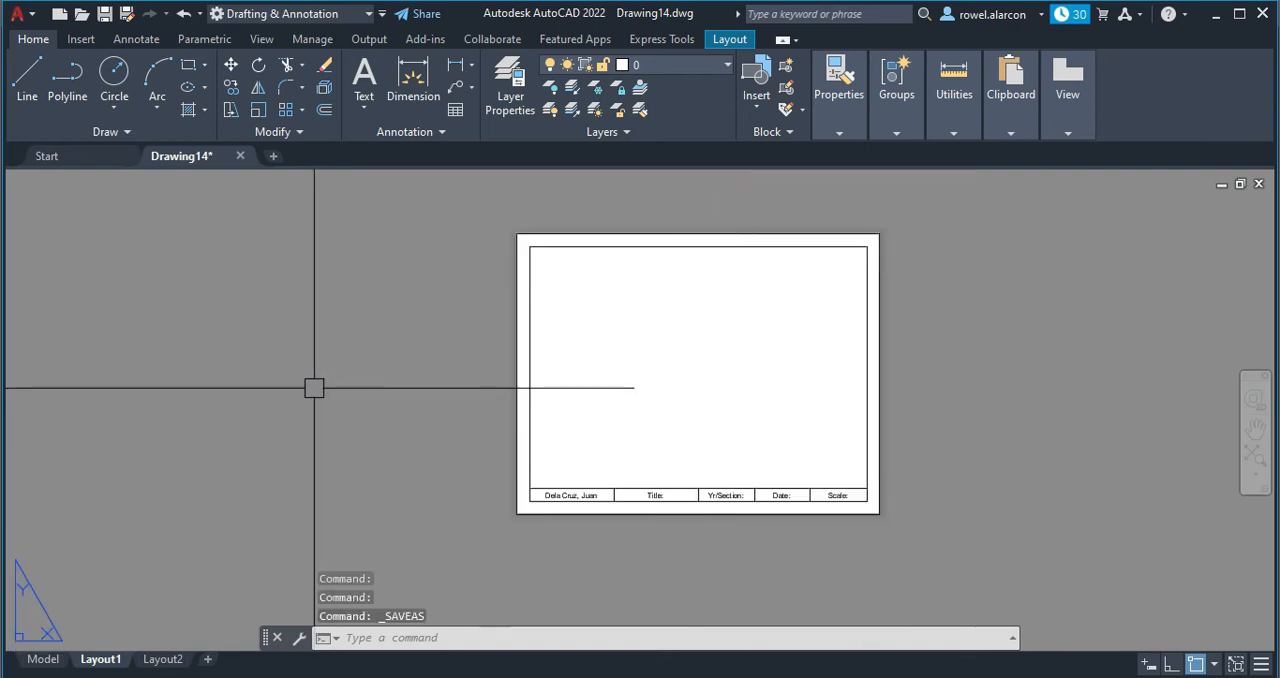
Save the drawing as a drawing template named SHORTBONDPAPER.dwt in the Template folder, accepting the default template options.
{"action": "left_click", "coordinate": [31, 15]}
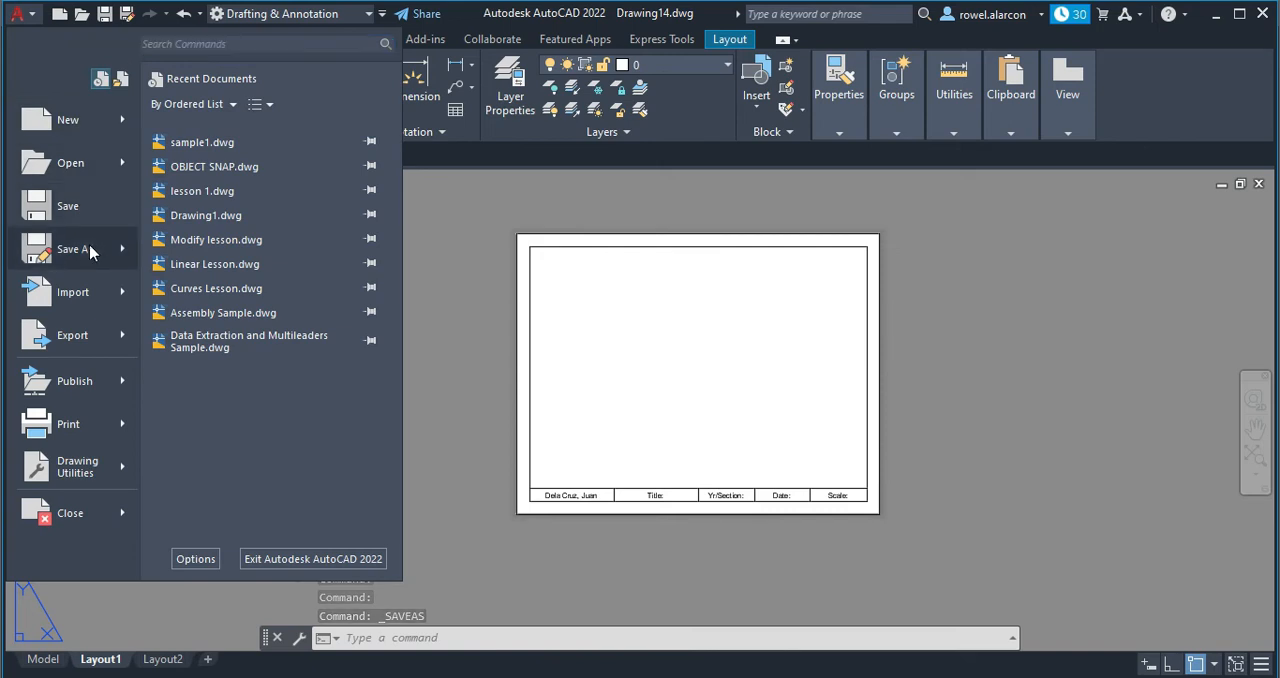
{"action": "mouse_move", "coordinate": [90, 251]}
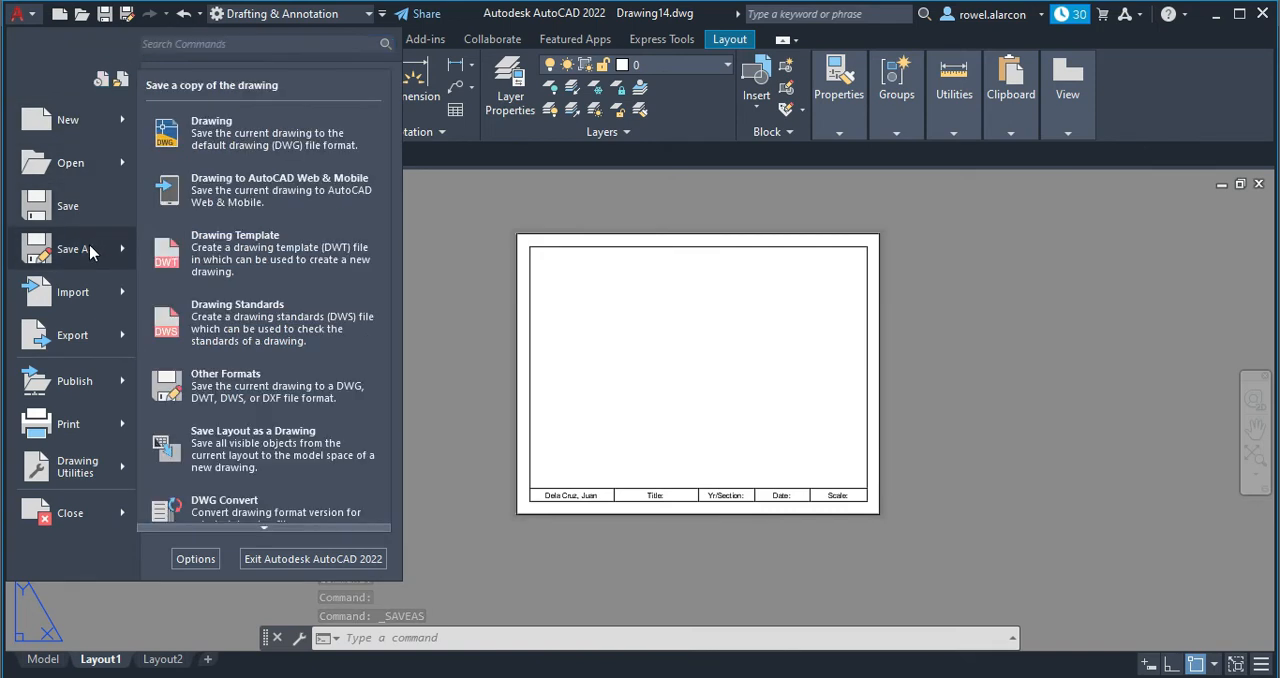
{"action": "left_click", "coordinate": [213, 272]}
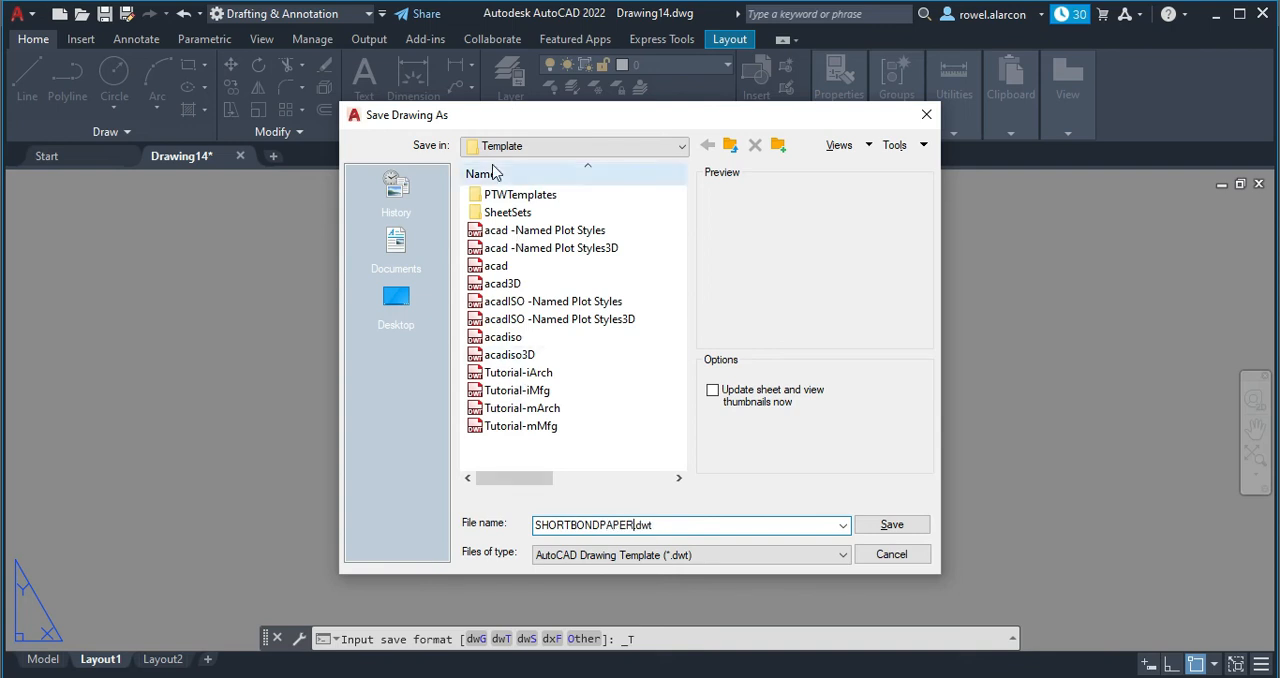
{"action": "left_click", "coordinate": [889, 527]}
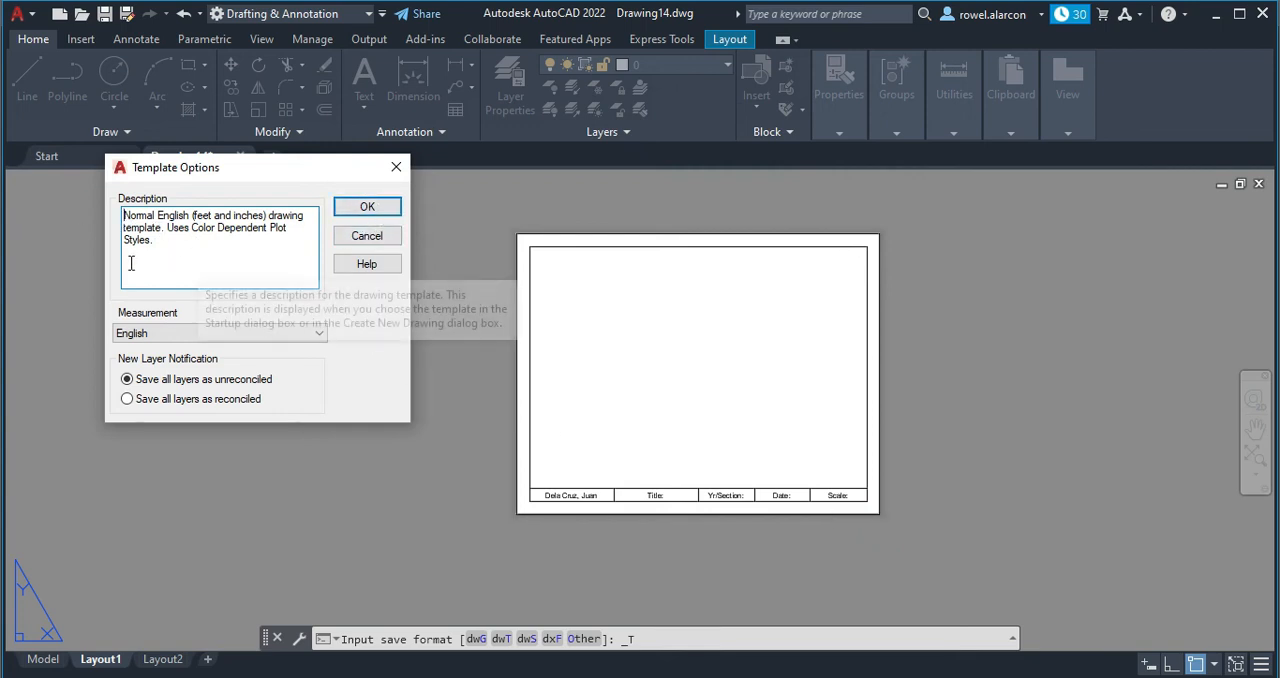
{"action": "left_click", "coordinate": [367, 207]}
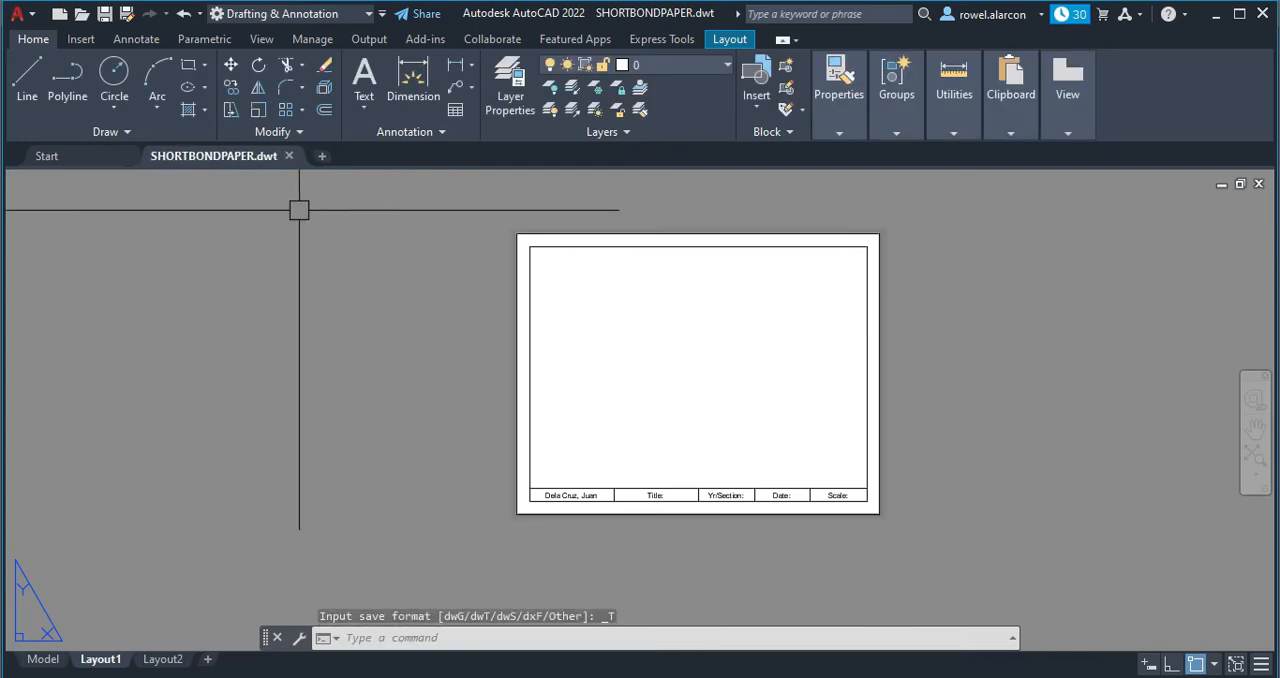
Close the template file and start a new drawing from the SHORTBONDPAPER template in the Template folder.
{"action": "left_click", "coordinate": [287, 156]}
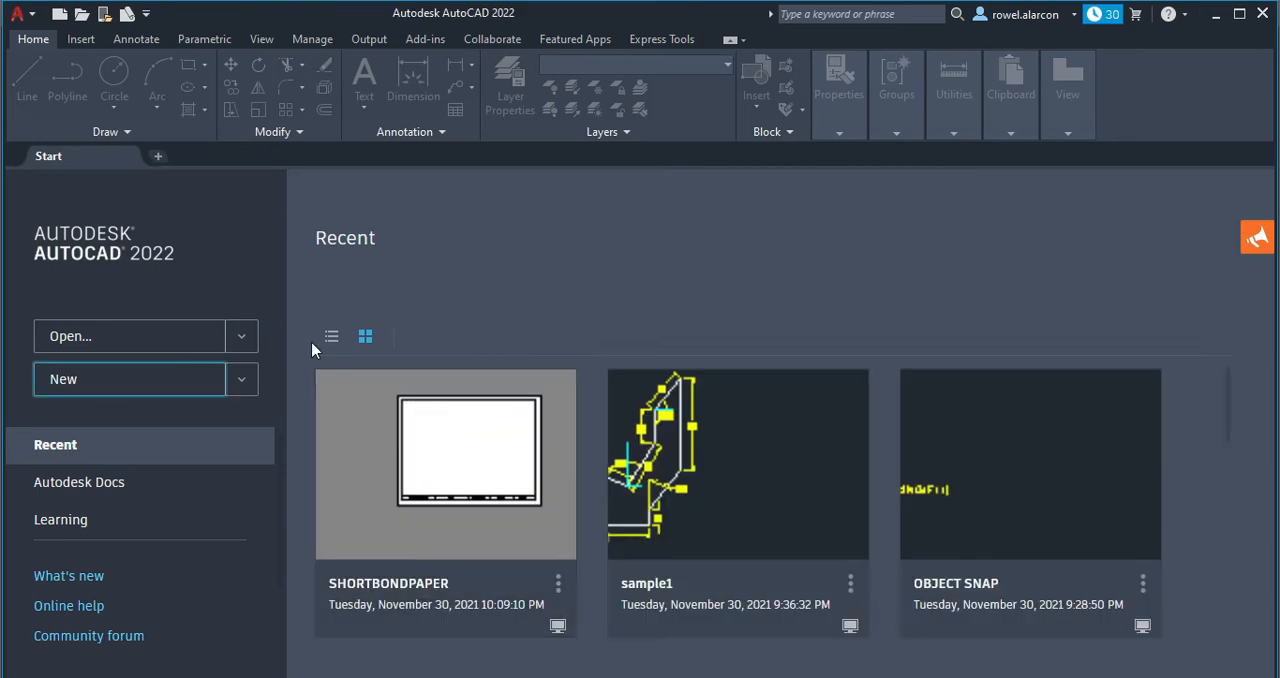
{"action": "left_click", "coordinate": [240, 380]}
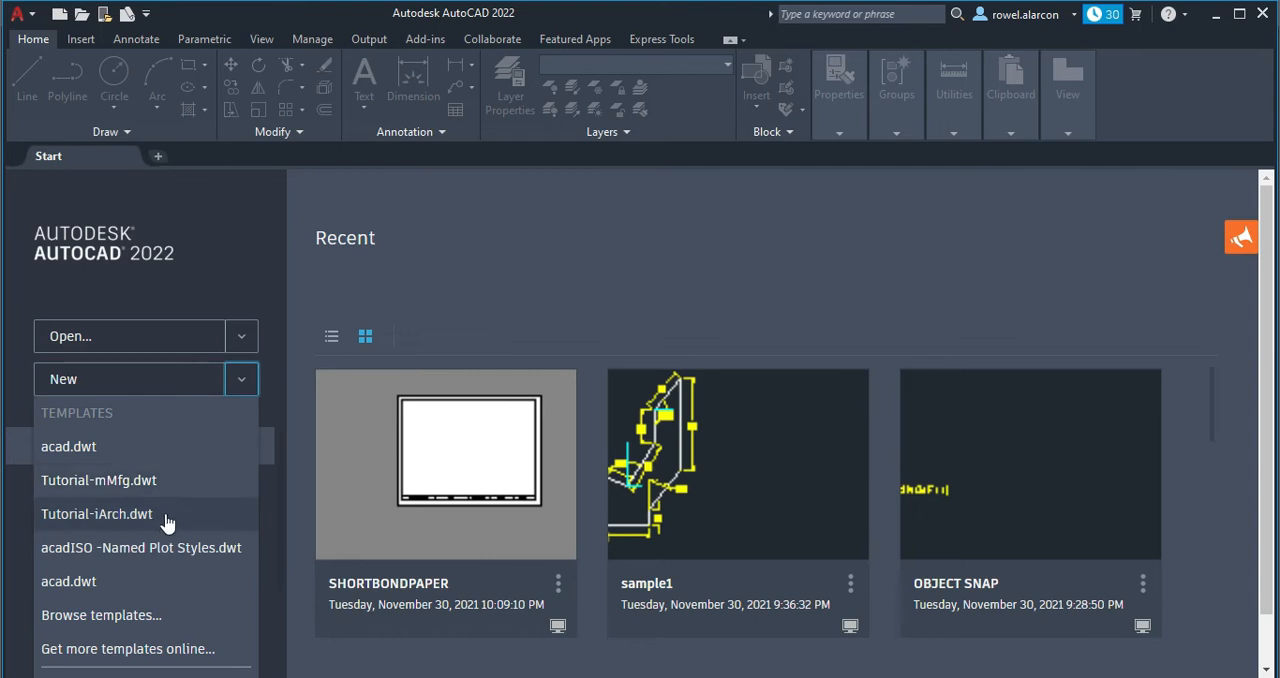
{"action": "scroll", "coordinate": [135, 610], "scroll_direction": "down", "scroll_amount": 1}
{"action": "left_click", "coordinate": [134, 560]}
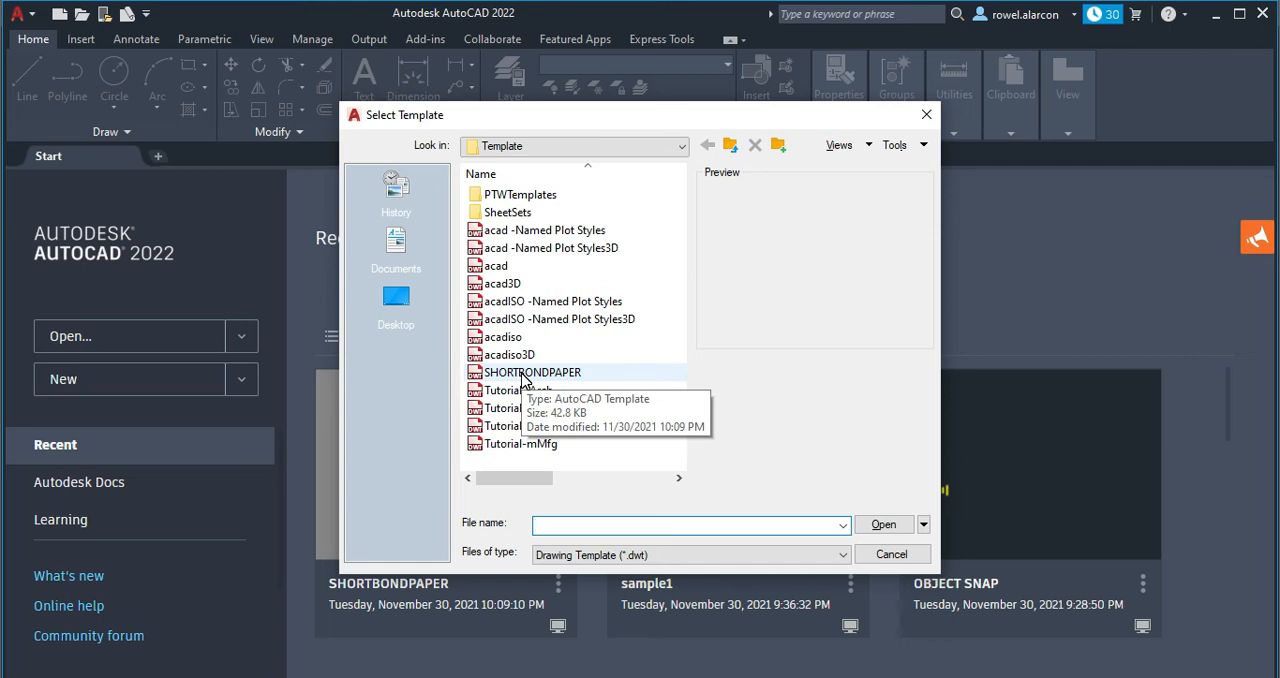
{"action": "left_click", "coordinate": [521, 376]}
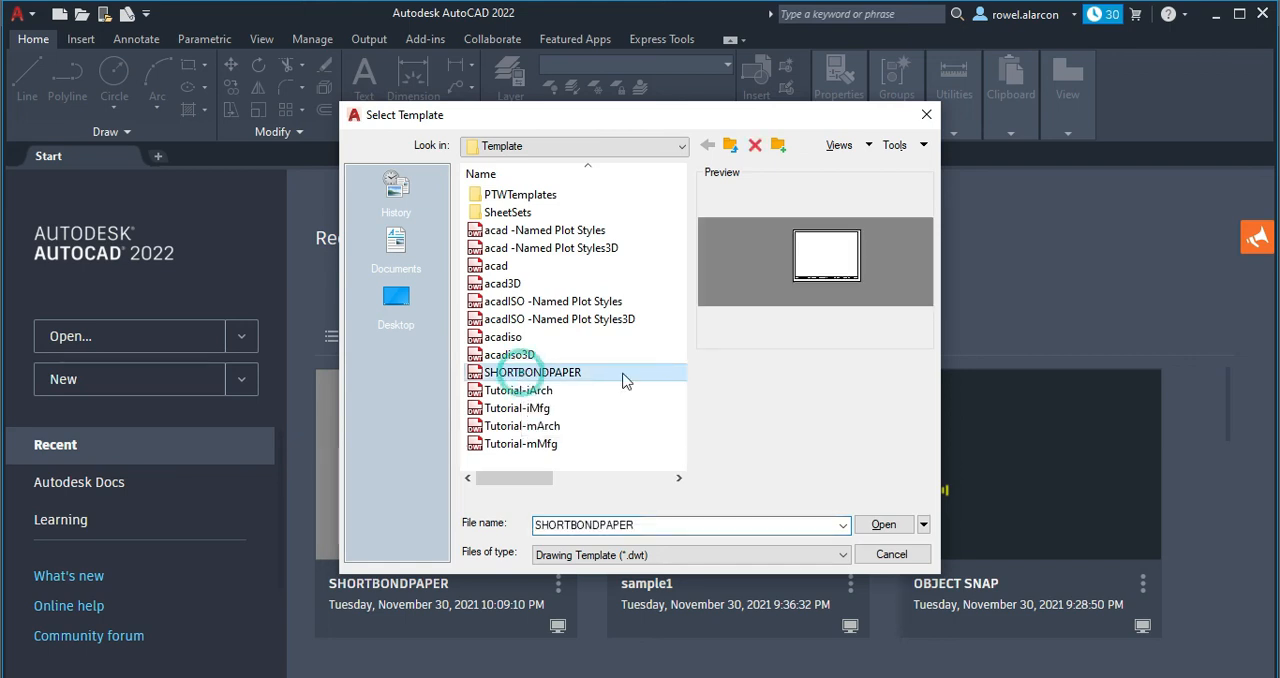
{"action": "left_click", "coordinate": [894, 532]}
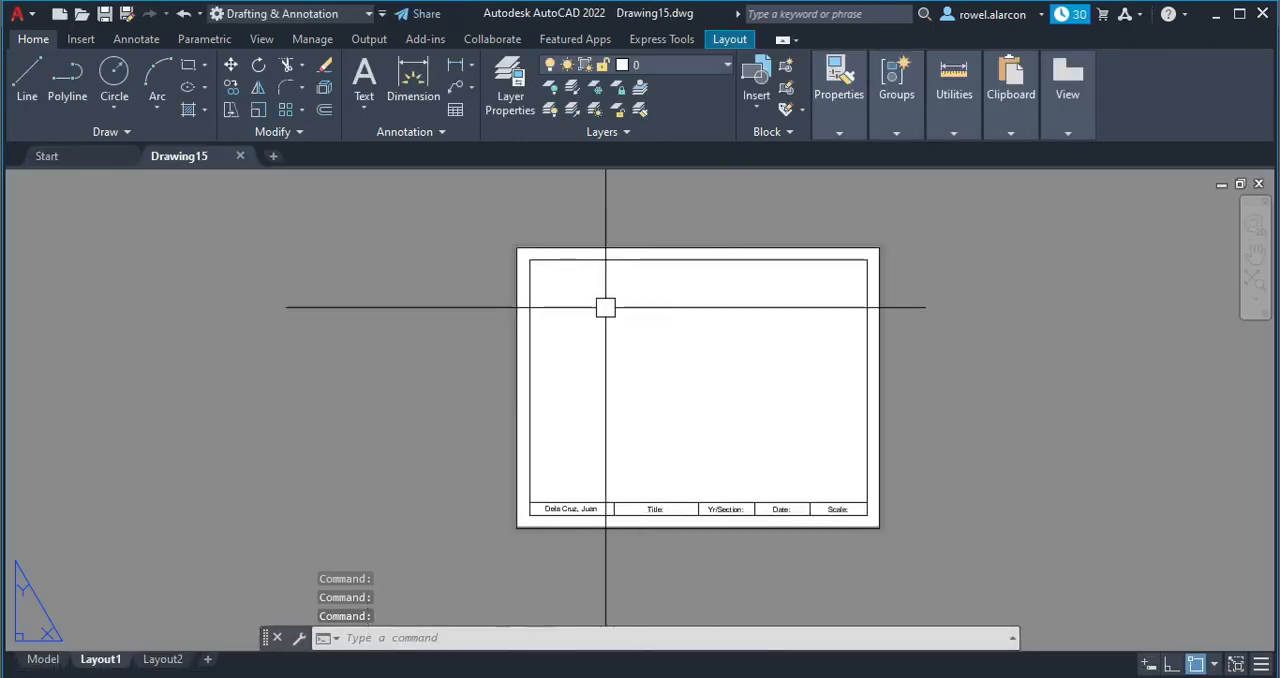
Switch the new drawing to model space and open the recent drawing sample1.
{"action": "left_click", "coordinate": [40, 659]}
{"action": "scroll", "coordinate": [620, 434], "scroll_direction": "down", "scroll_amount": 2}
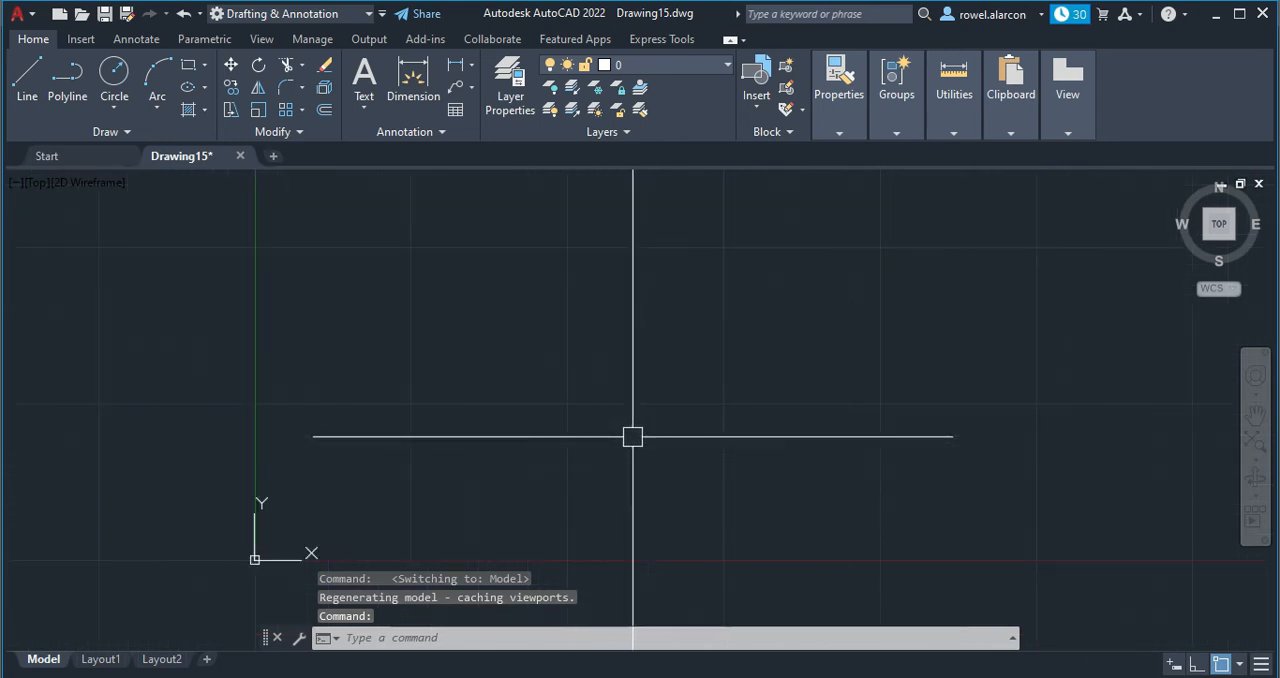
{"action": "left_click", "coordinate": [45, 155]}
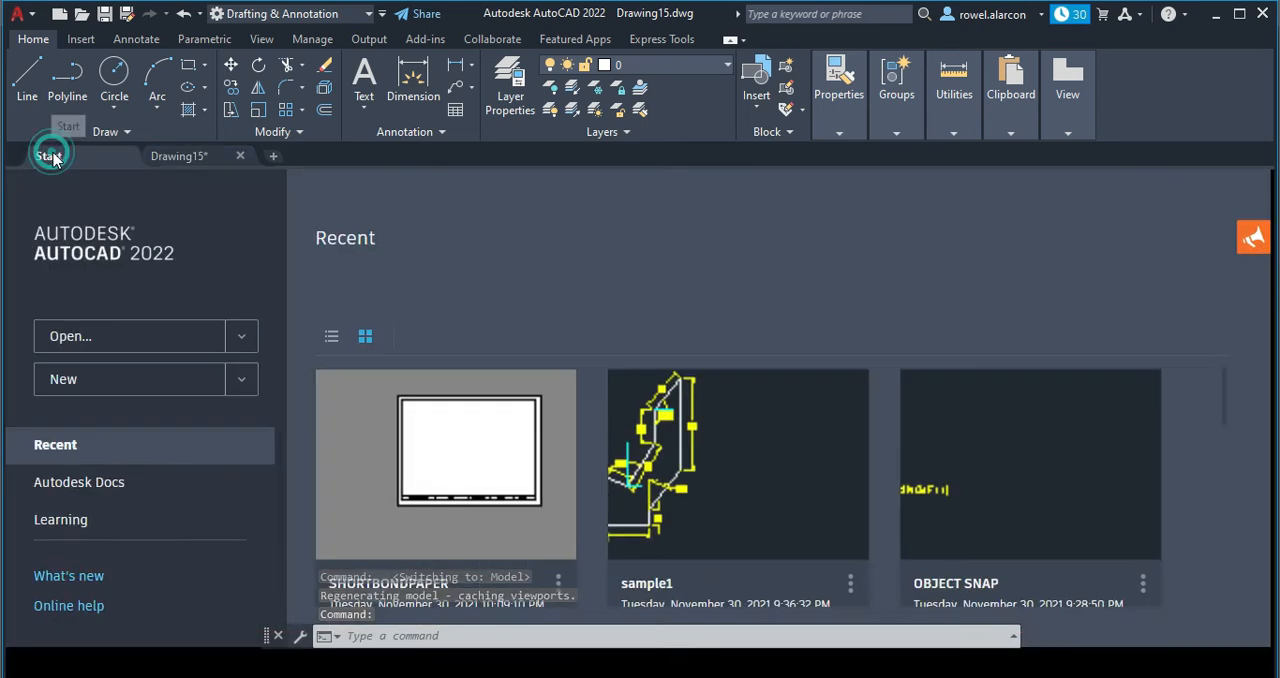
{"action": "left_click", "coordinate": [706, 474]}
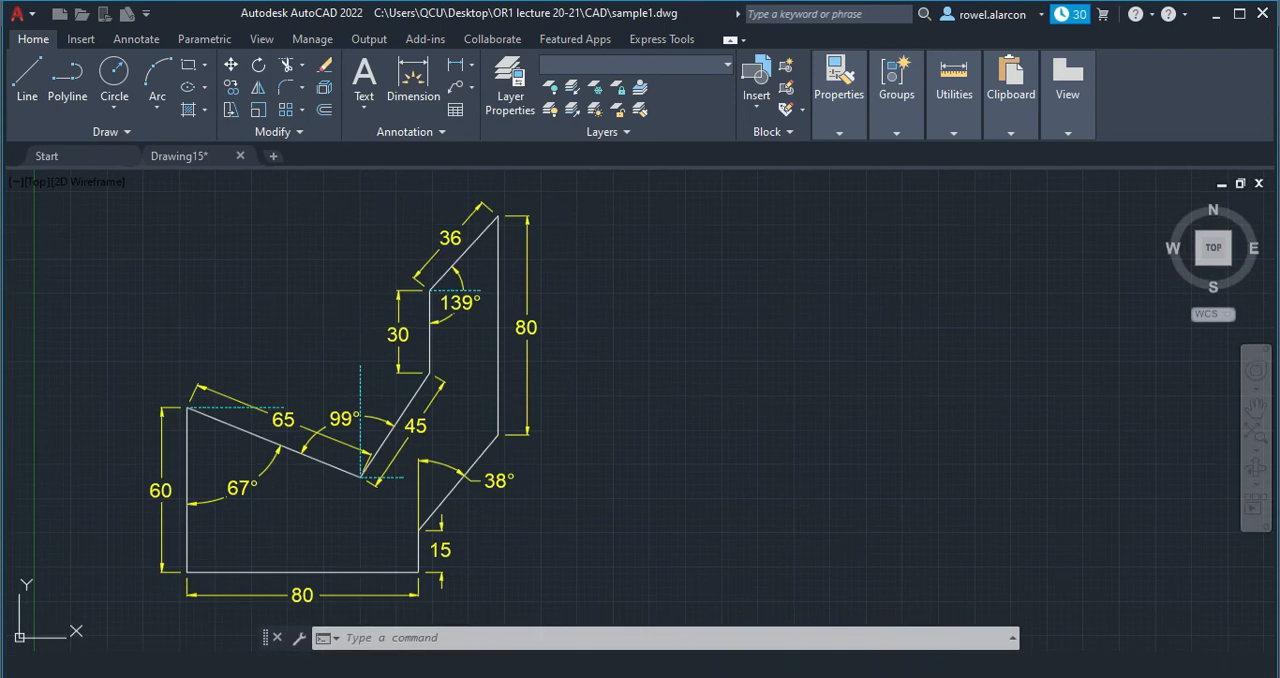
{"action": "scroll", "coordinate": [114, 415], "scroll_direction": "down", "scroll_amount": 4}
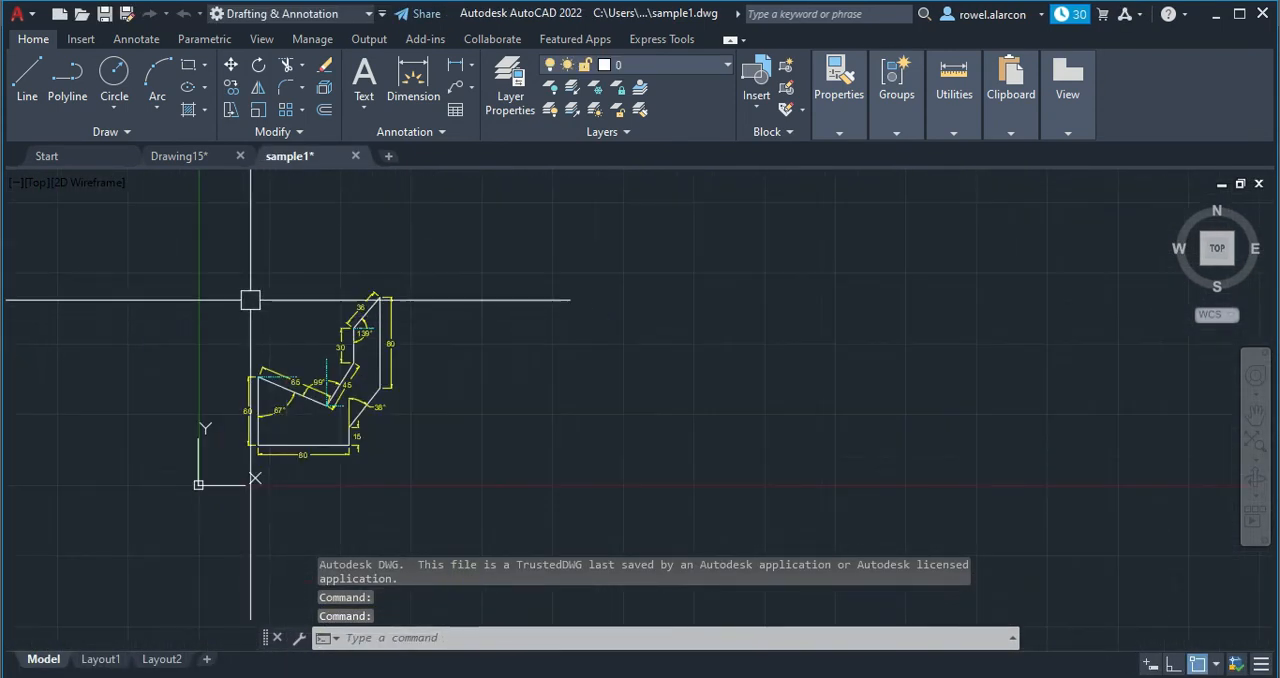
Copy the whole dimensioned figure to the clipboard, with the lower-left end of the bottom 80 dimension as base point.
{"action": "left_click", "coordinate": [178, 236]}
{"action": "left_click", "coordinate": [505, 501]}
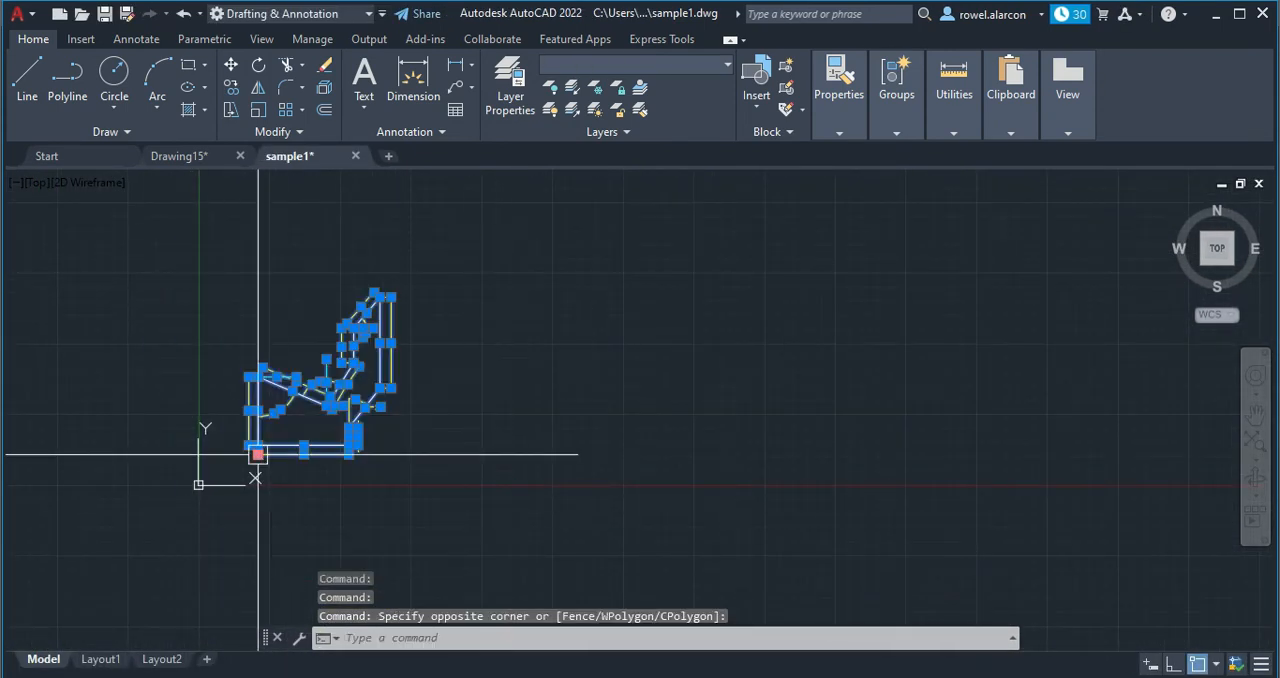
{"action": "right_click", "coordinate": [256, 455]}
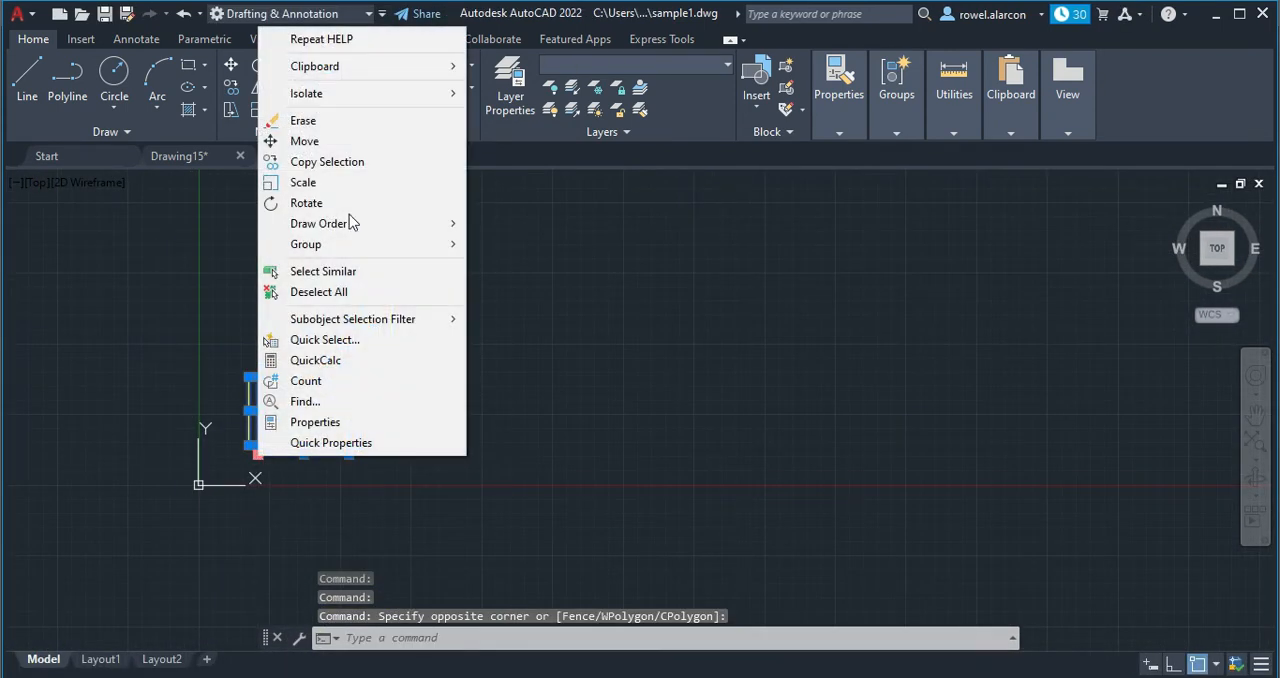
{"action": "left_click", "coordinate": [345, 67]}
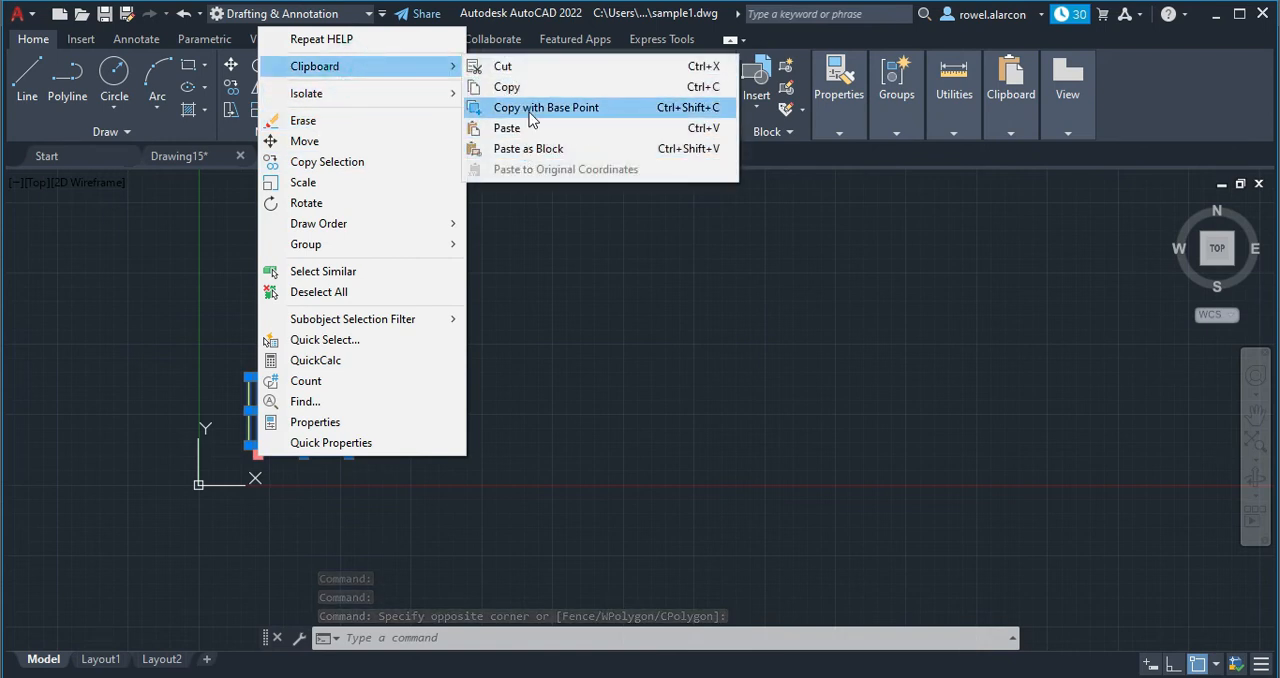
{"action": "left_click", "coordinate": [530, 107]}
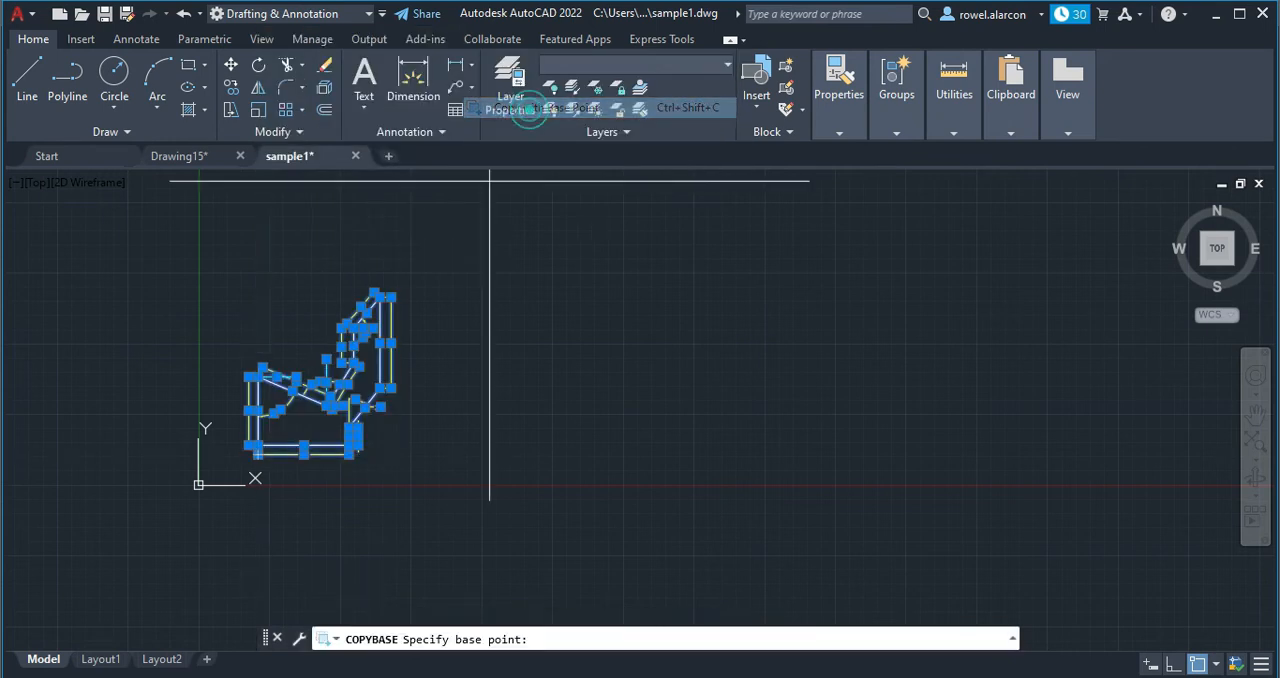
{"action": "left_click", "coordinate": [256, 456]}
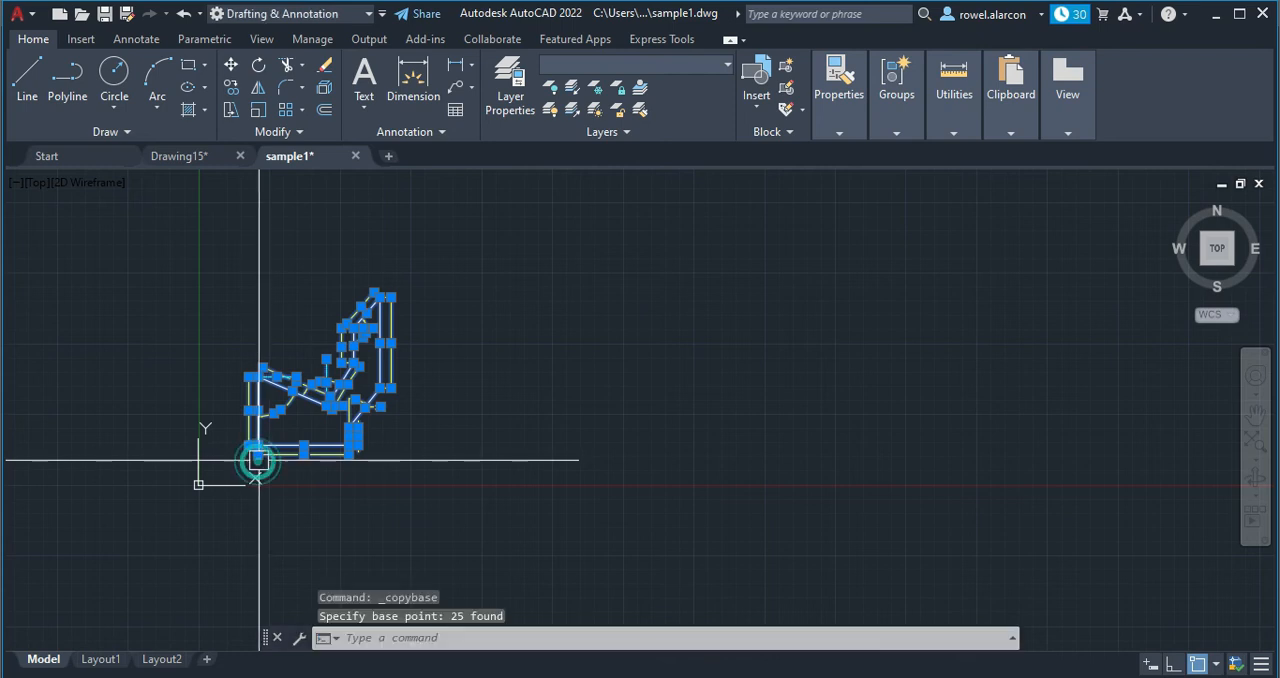
Paste the copied figure into Drawing15's model space, just above and to the right of the origin.
{"action": "left_click", "coordinate": [217, 156]}
{"action": "right_click", "coordinate": [384, 298]}
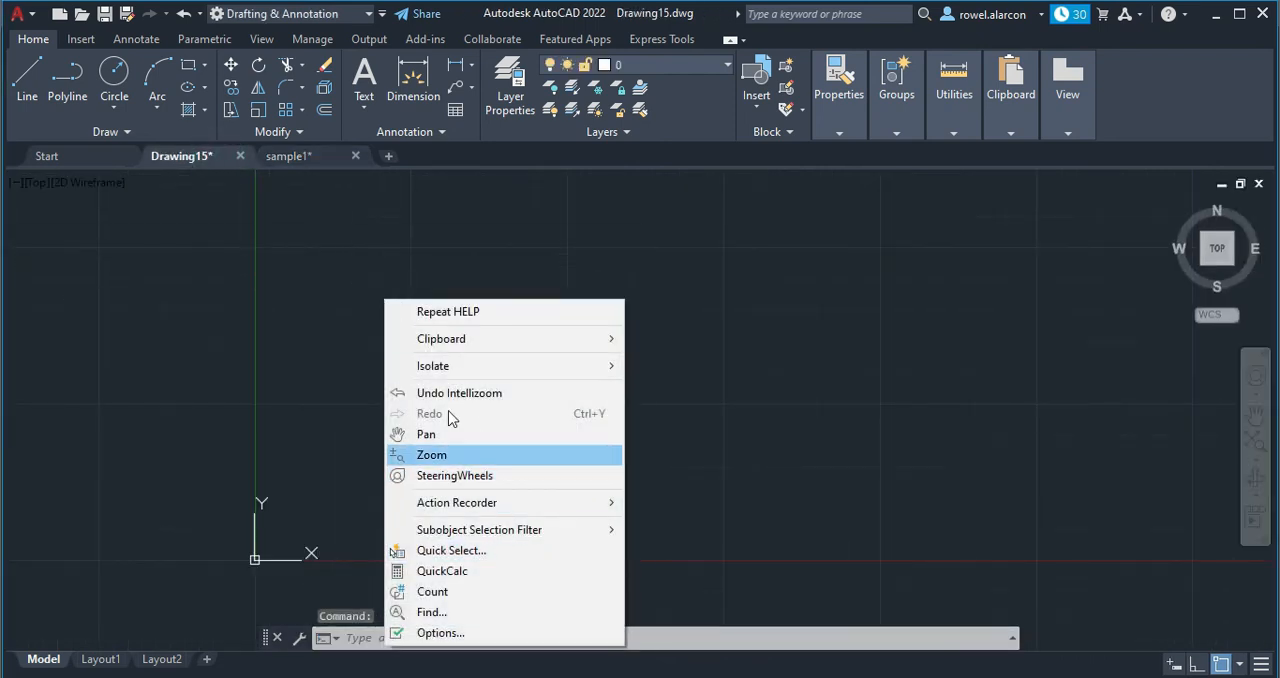
{"action": "mouse_move", "coordinate": [456, 340]}
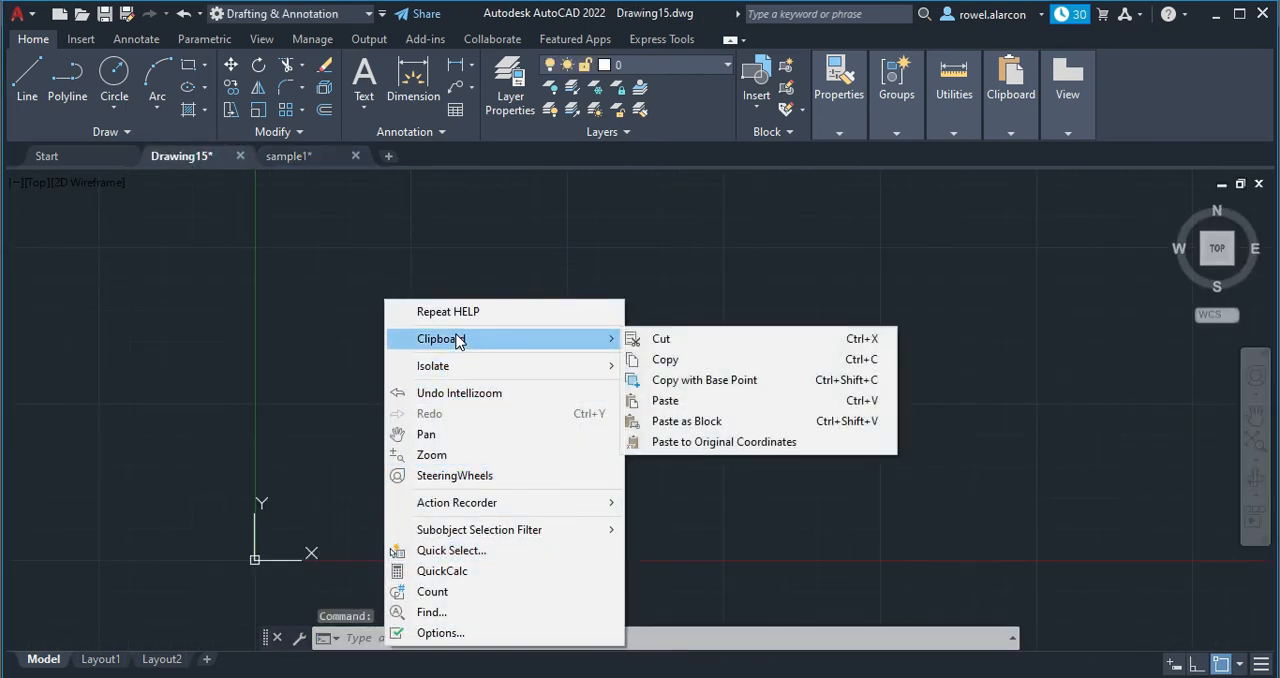
{"action": "left_click", "coordinate": [669, 401]}
{"action": "scroll", "coordinate": [671, 394], "scroll_direction": "down", "scroll_amount": 3}
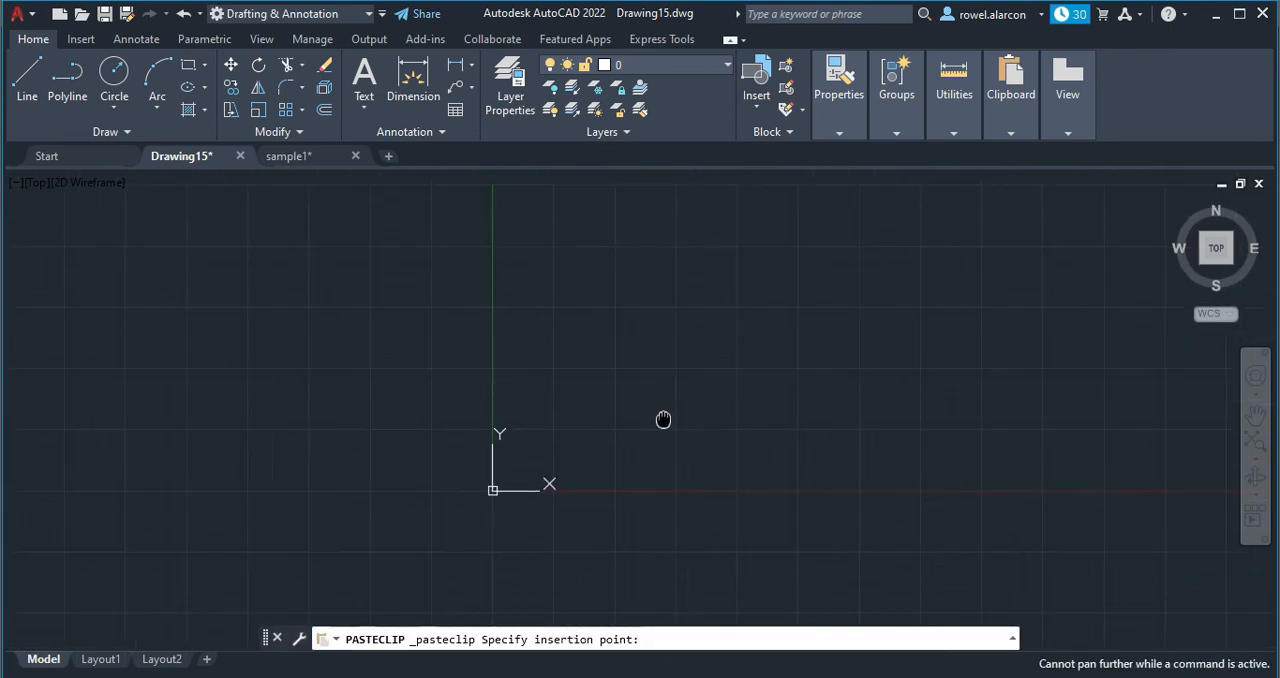
{"action": "left_click", "coordinate": [713, 415]}
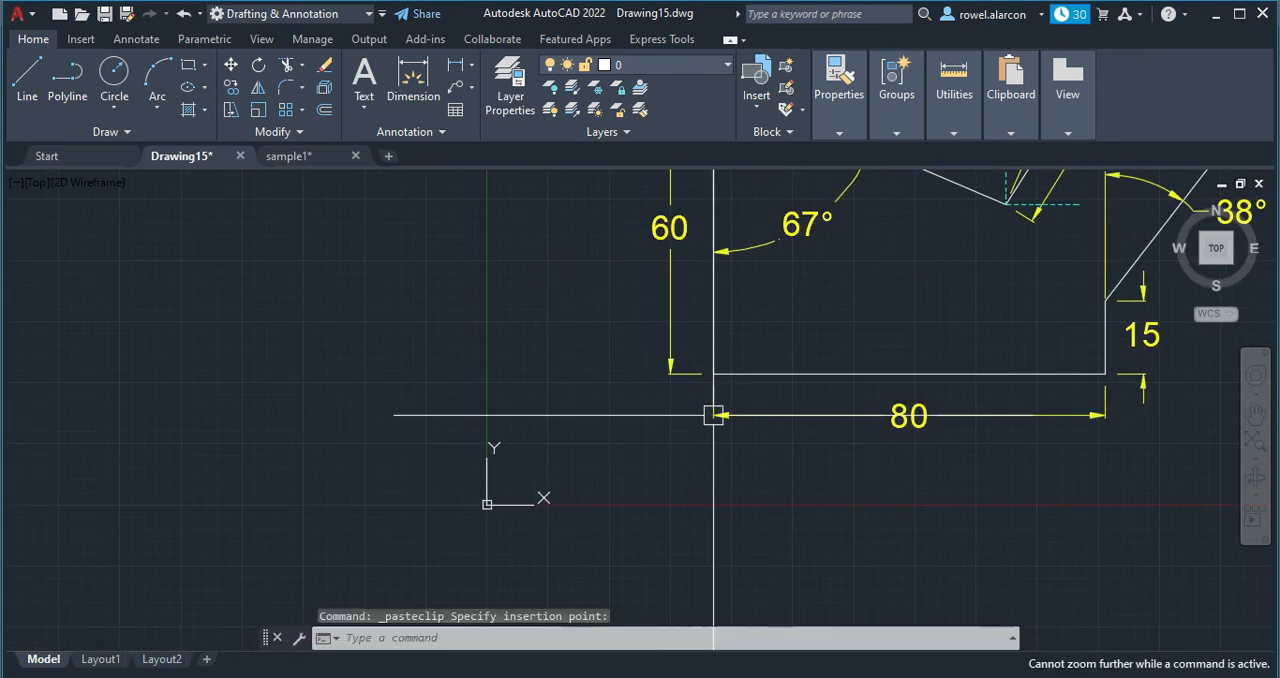
{"action": "key", "text": "Escape"}
{"action": "scroll", "coordinate": [806, 397], "scroll_direction": "down", "scroll_amount": 4}
{"action": "middle_click_drag", "start_coordinate": [840, 403], "coordinate": [608, 512]}
{"action": "middle_click_drag", "start_coordinate": [765, 441], "coordinate": [712, 372]}
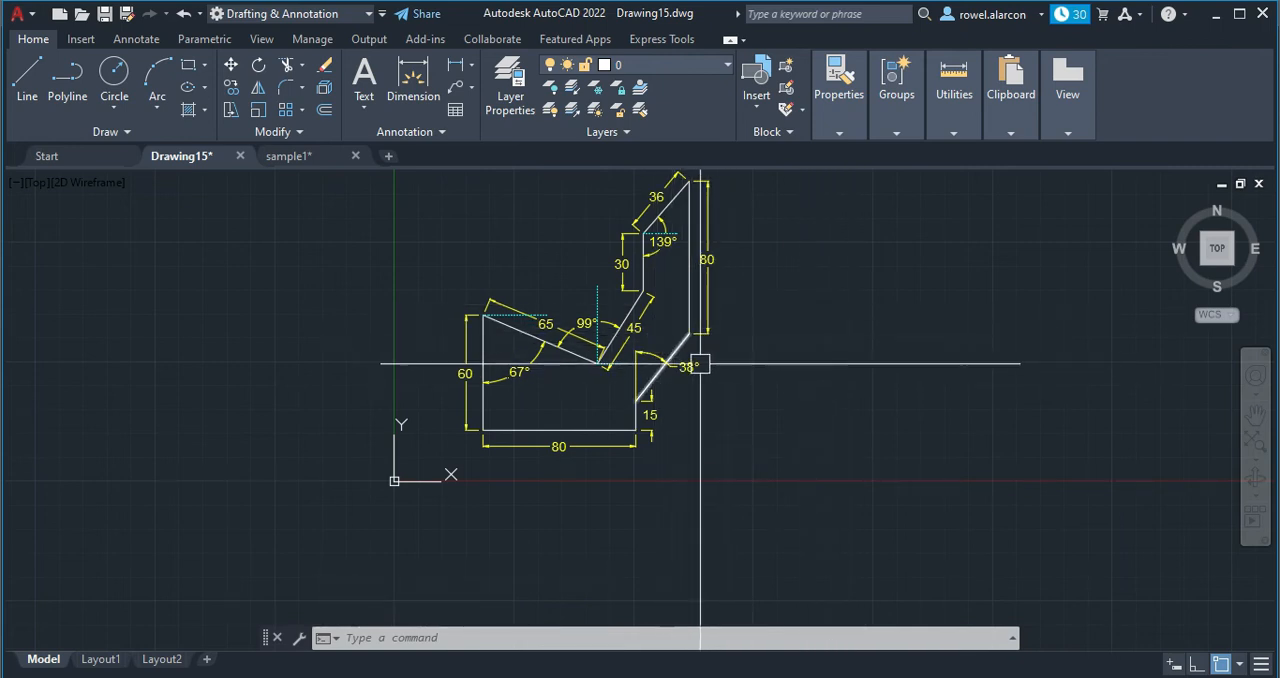
Create a viewport on Layout1 with MVIEW, from the border's upper-left corner to the title strip's upper-right corner.
{"action": "left_click", "coordinate": [97, 660]}
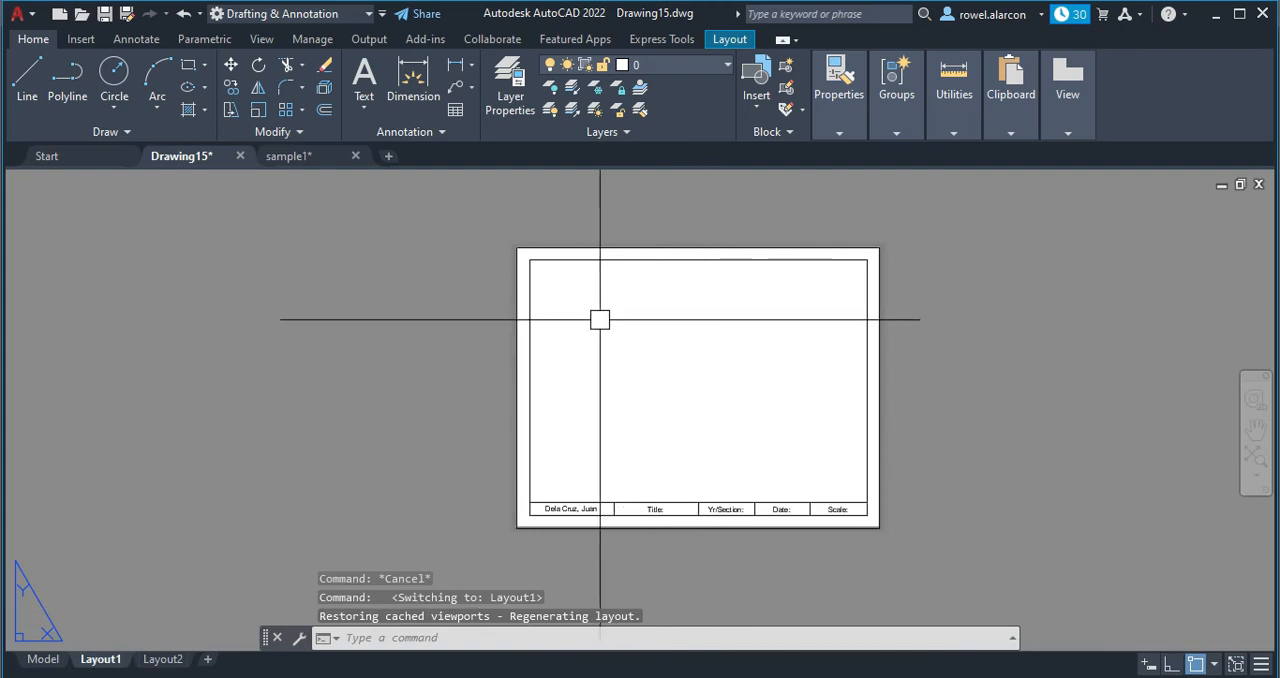
{"action": "key", "text": "Escape"}
{"action": "left_click", "coordinate": [411, 630]}
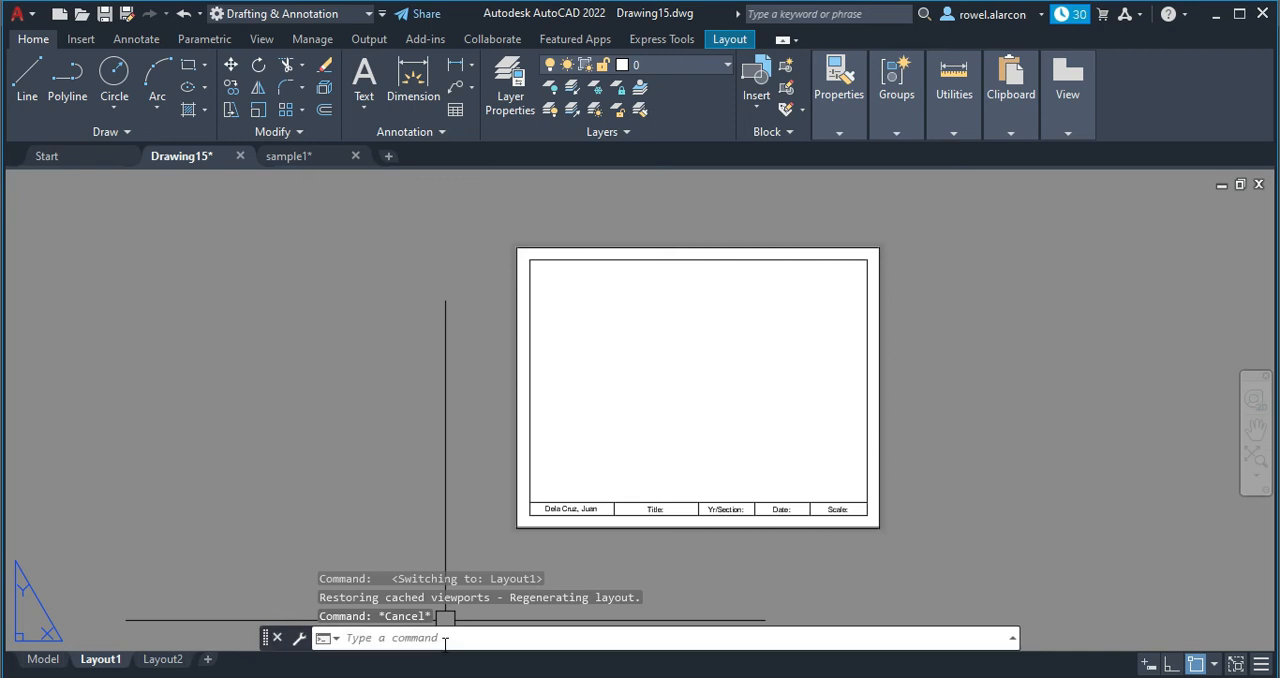
{"action": "type", "text": "mv"}
{"action": "key", "text": "Return"}
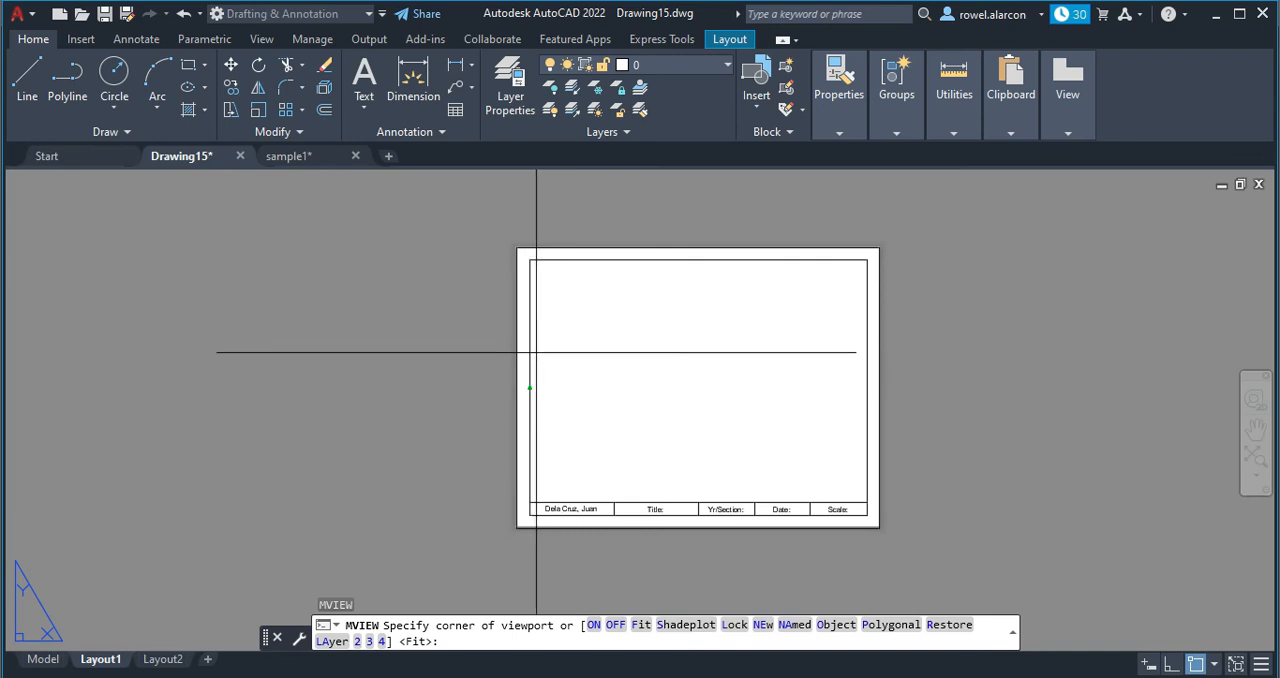
{"action": "scroll", "coordinate": [520, 283], "scroll_direction": "up", "scroll_amount": 2}
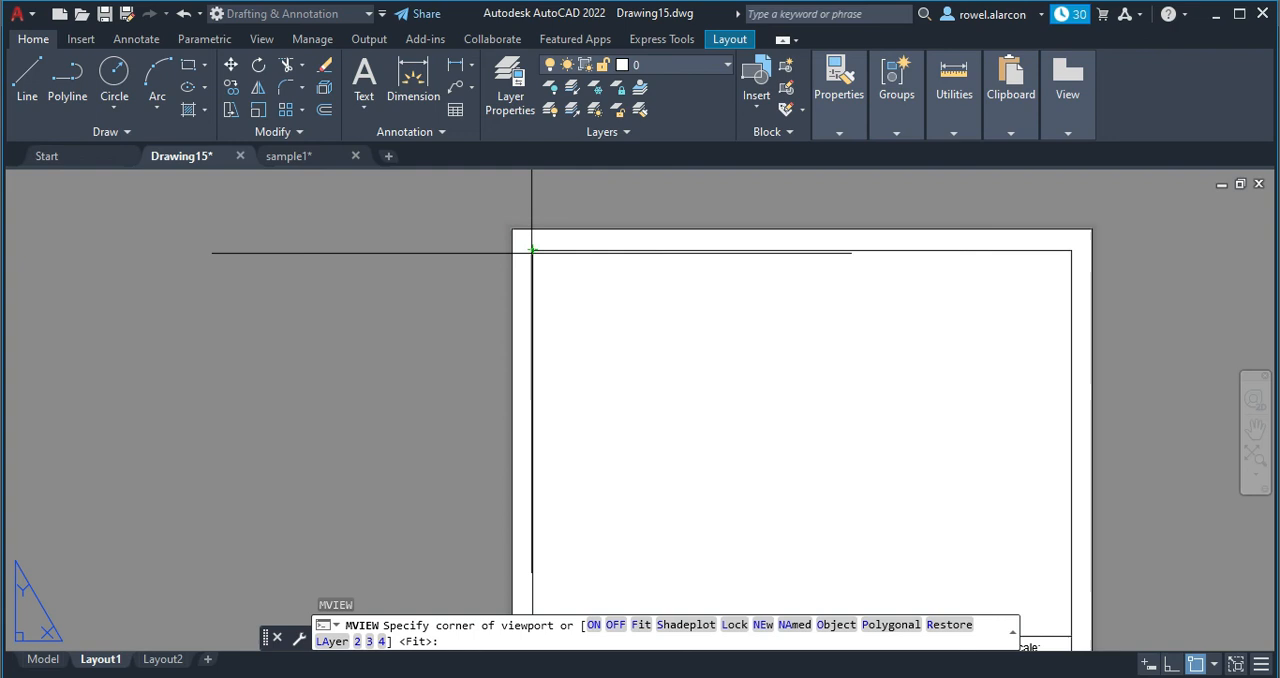
{"action": "left_click", "coordinate": [532, 250]}
{"action": "scroll", "coordinate": [654, 346], "scroll_direction": "down", "scroll_amount": 3}
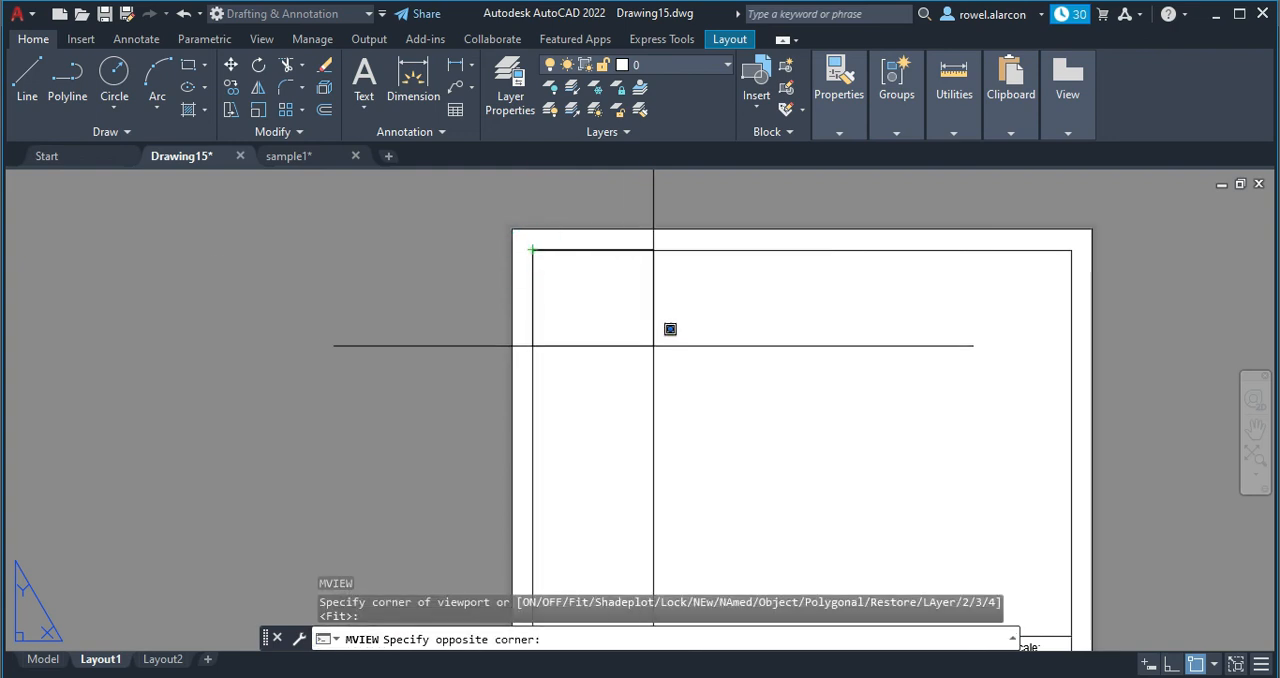
{"action": "middle_click_drag", "start_coordinate": [738, 459], "coordinate": [667, 425]}
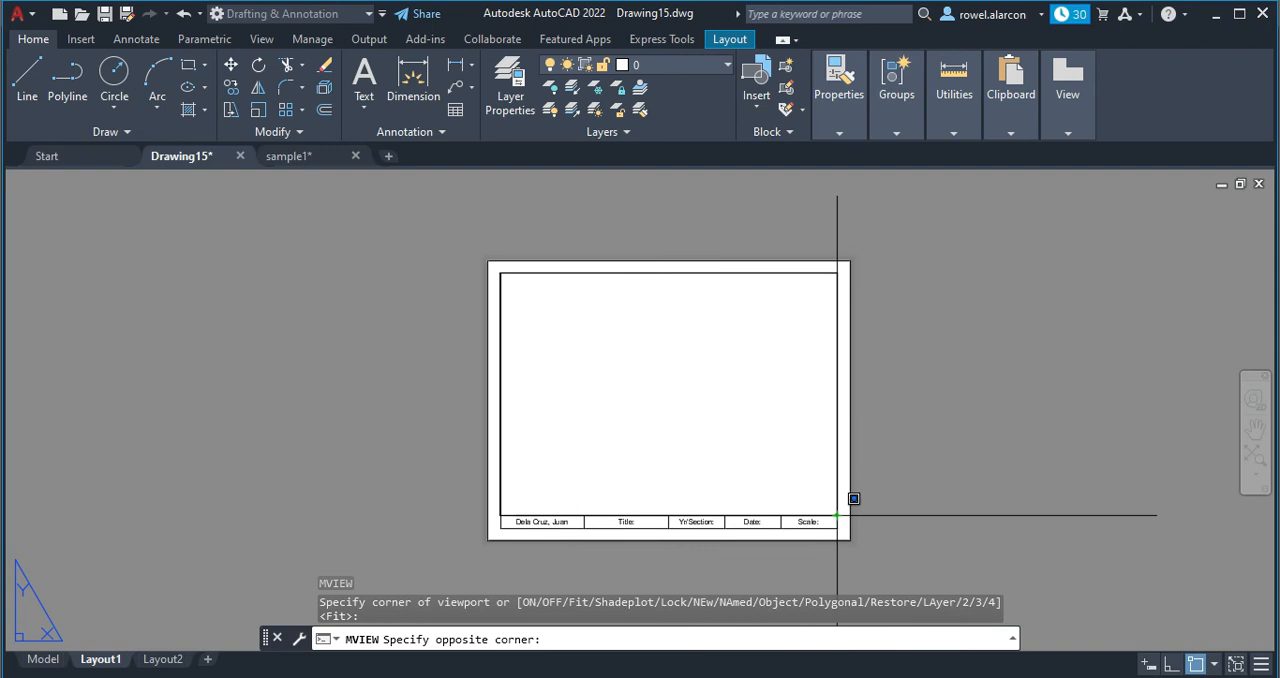
{"action": "left_click", "coordinate": [837, 515]}
{"action": "scroll", "coordinate": [782, 467], "scroll_direction": "up", "scroll_amount": 2}
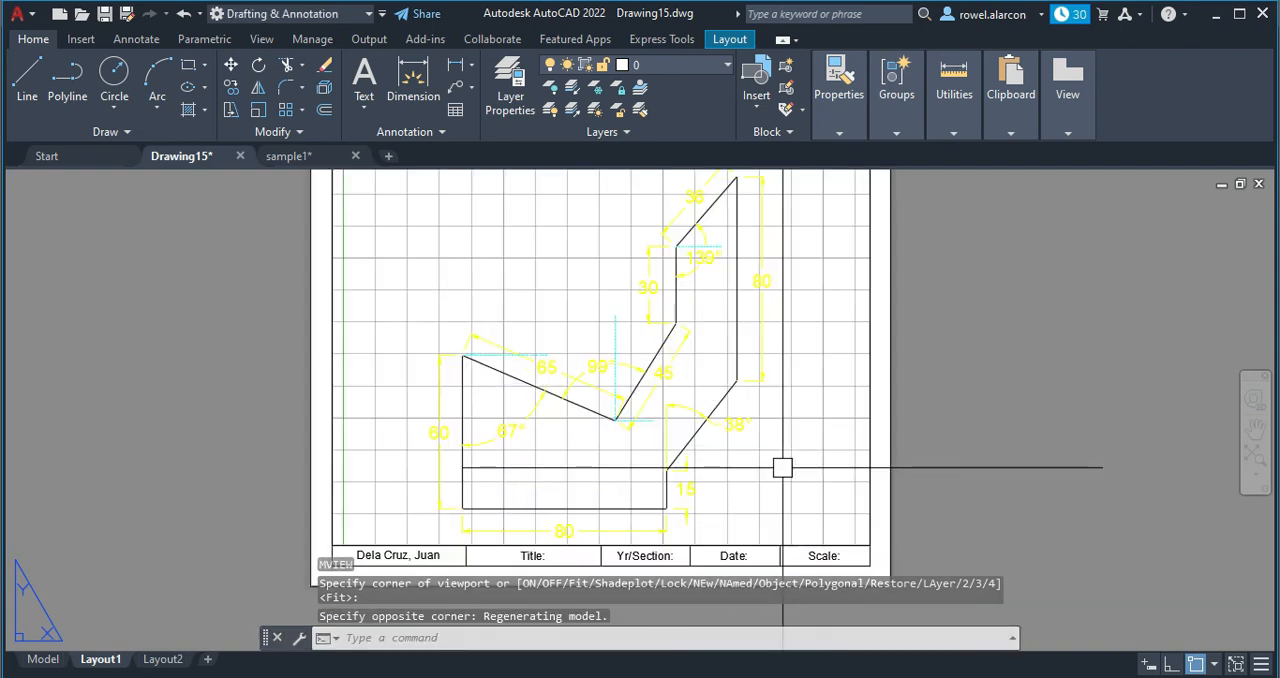
{"action": "left_click", "coordinate": [782, 467]}
{"action": "key", "text": "Escape"}
{"action": "left_click", "coordinate": [782, 467]}
{"action": "key", "text": "Escape"}
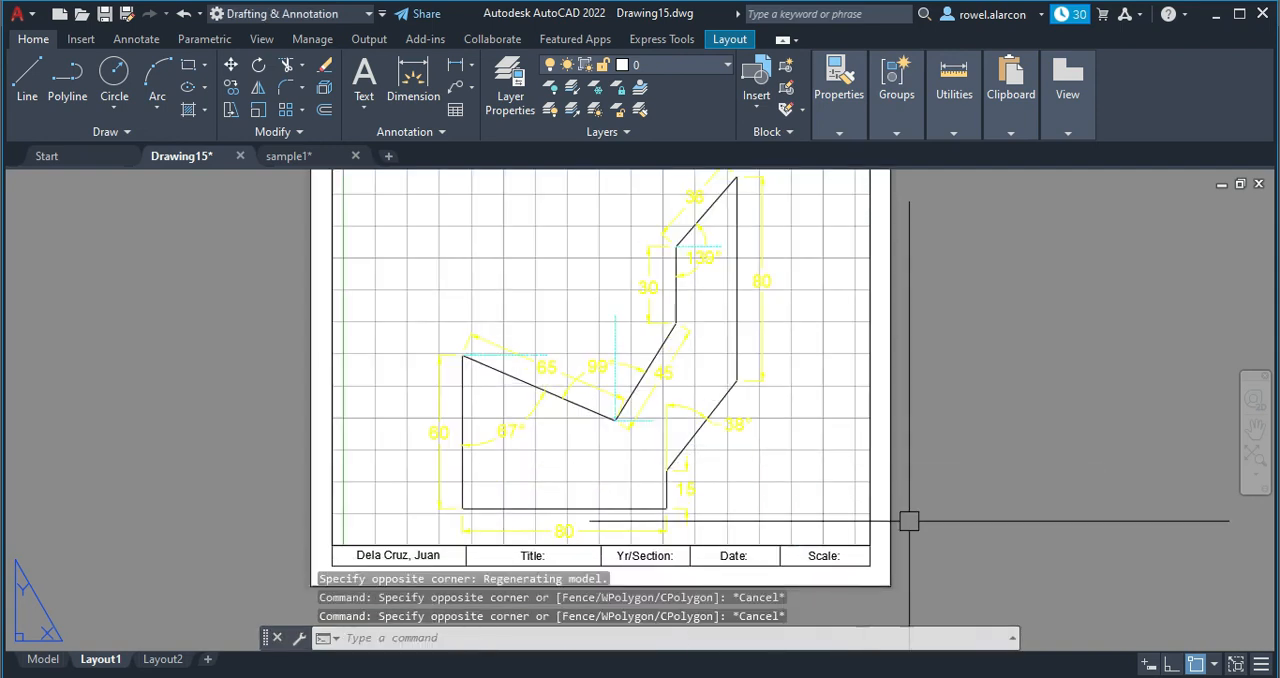
Turn off the grid in the layout viewport's model space and zoom to extents so the whole figure fits inside.
{"action": "left_click", "coordinate": [1261, 670]}
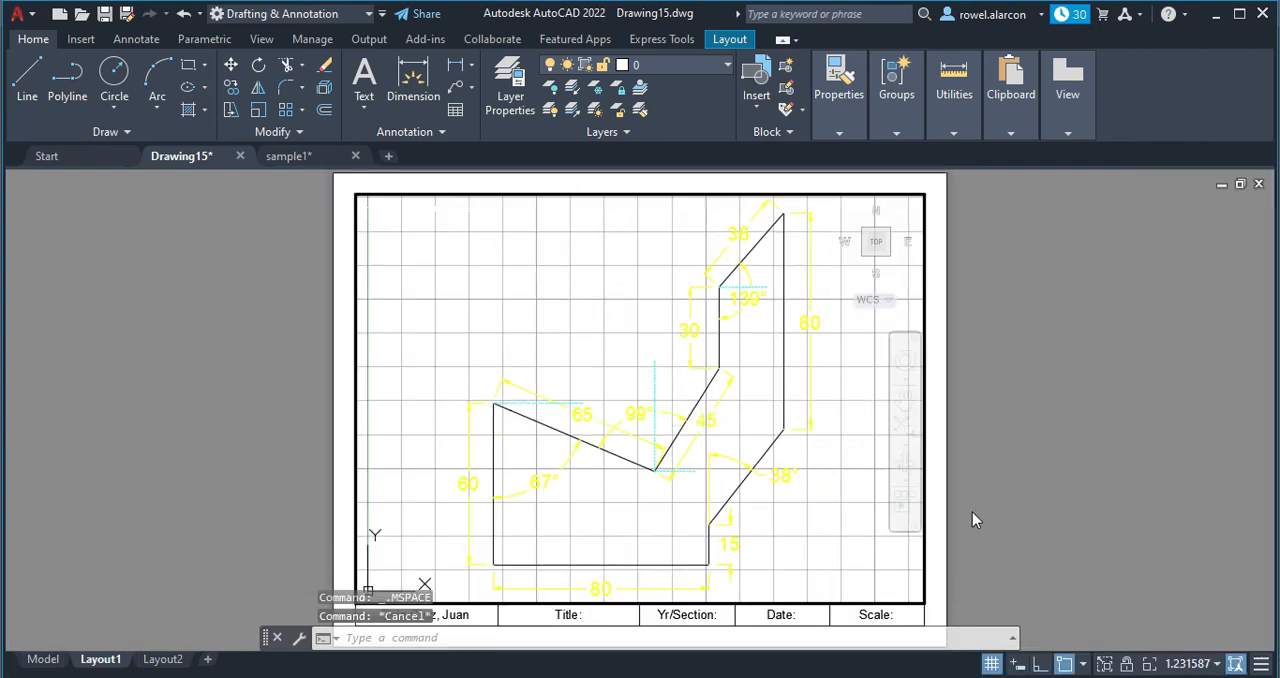
{"action": "left_click", "coordinate": [991, 663]}
{"action": "middle_click_drag", "start_coordinate": [754, 441], "coordinate": [739, 413]}
{"action": "scroll", "coordinate": [799, 462], "scroll_direction": "up", "scroll_amount": 2}
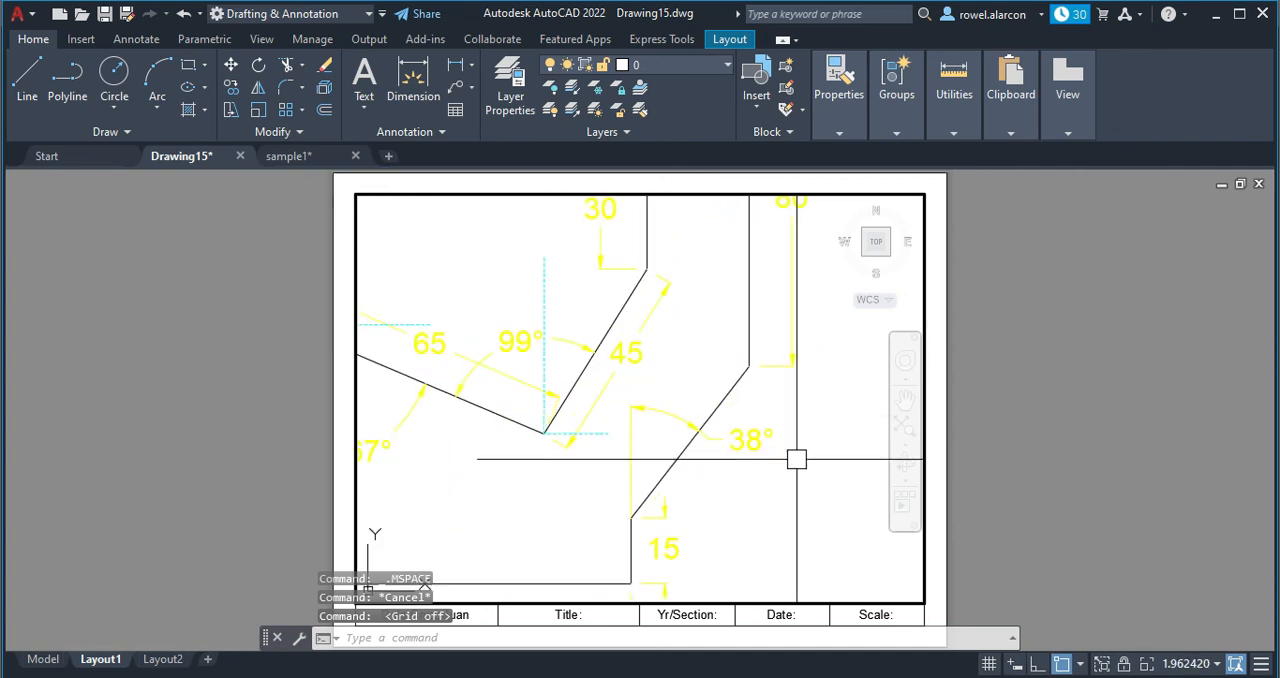
{"action": "left_click", "coordinate": [799, 462]}
{"action": "middle_click", "coordinate": [814, 440]}
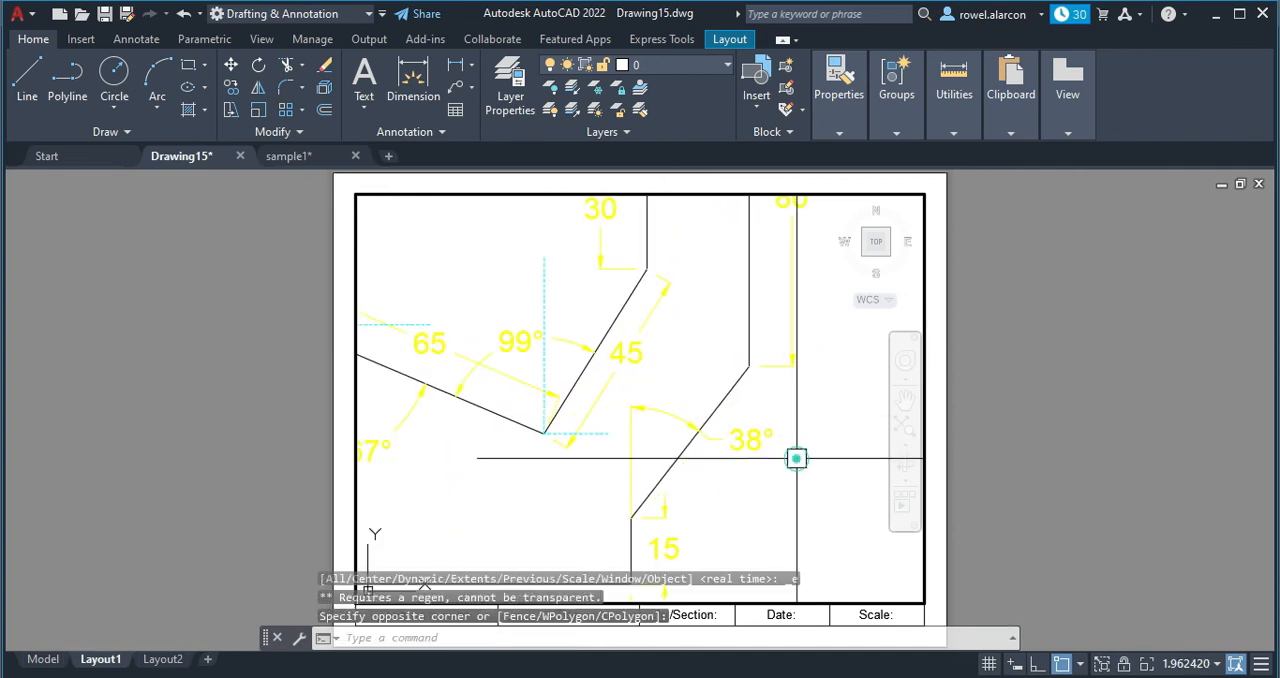
{"action": "key", "text": "Escape"}
{"action": "middle_click", "coordinate": [800, 457]}
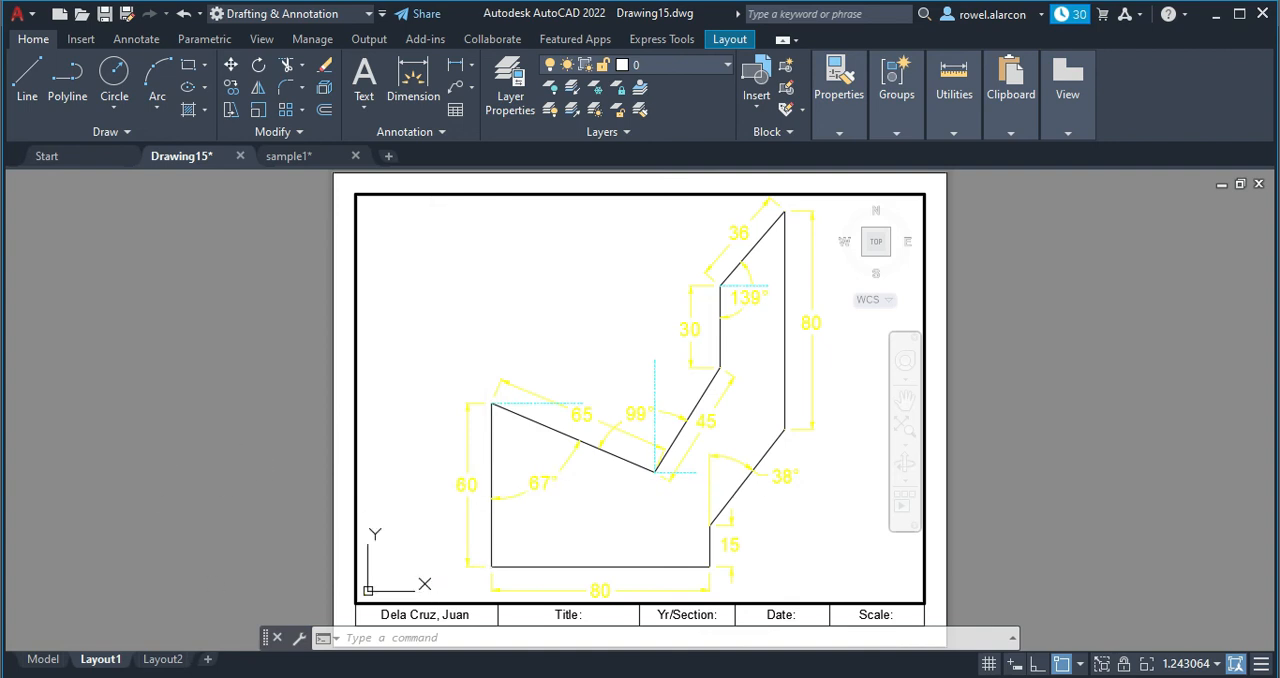
Start a single-sheet plot of Layout1 with the DWG To PDF.pc3 plotter and preview it.
{"action": "right_click", "coordinate": [111, 662]}
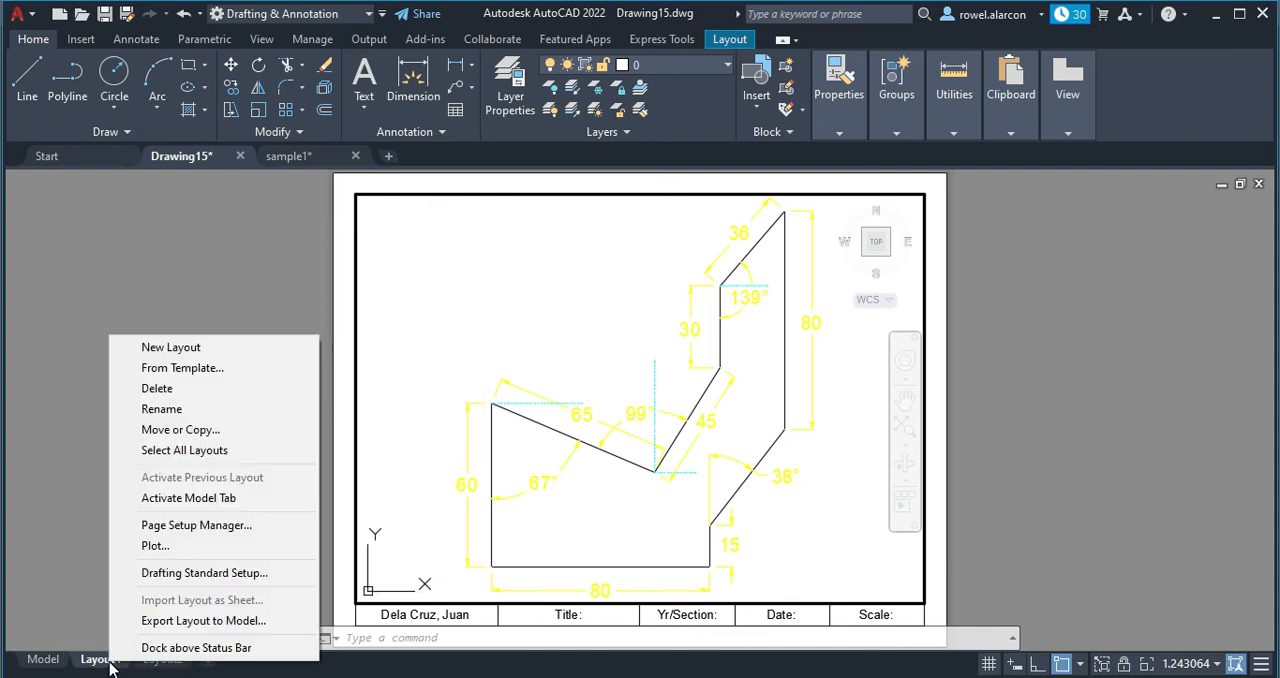
{"action": "left_click", "coordinate": [165, 545]}
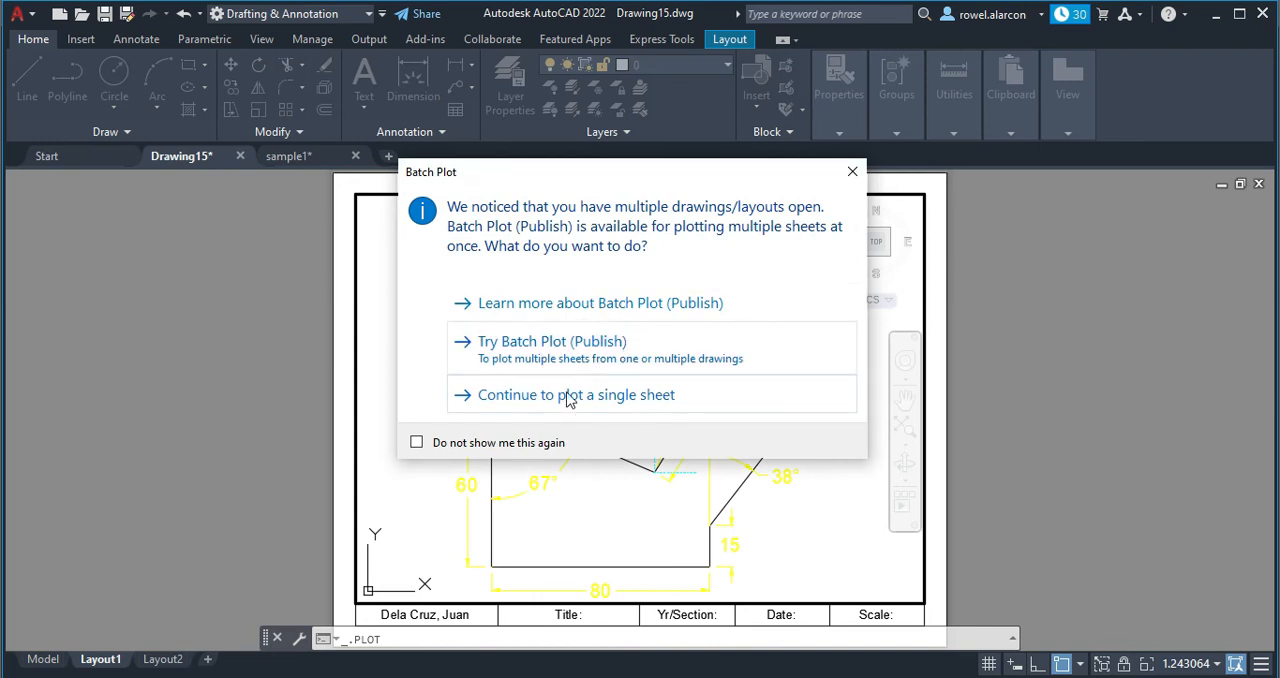
{"action": "left_click", "coordinate": [560, 397]}
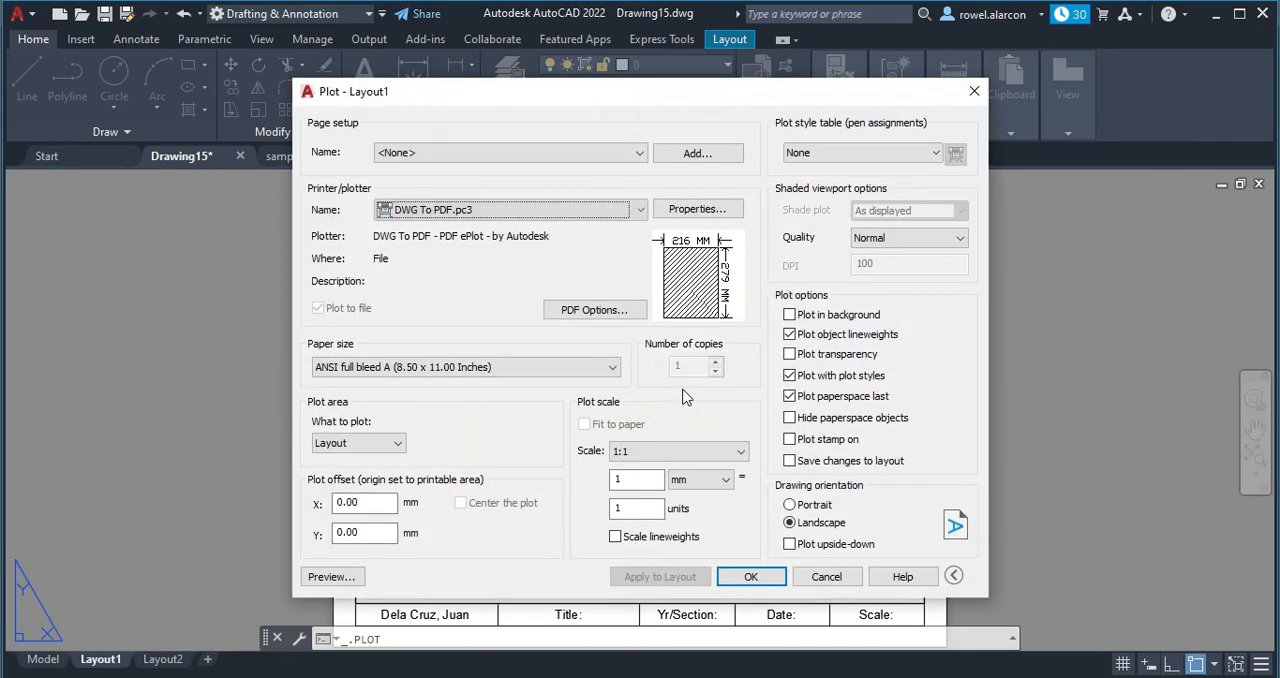
{"action": "left_click", "coordinate": [336, 577]}
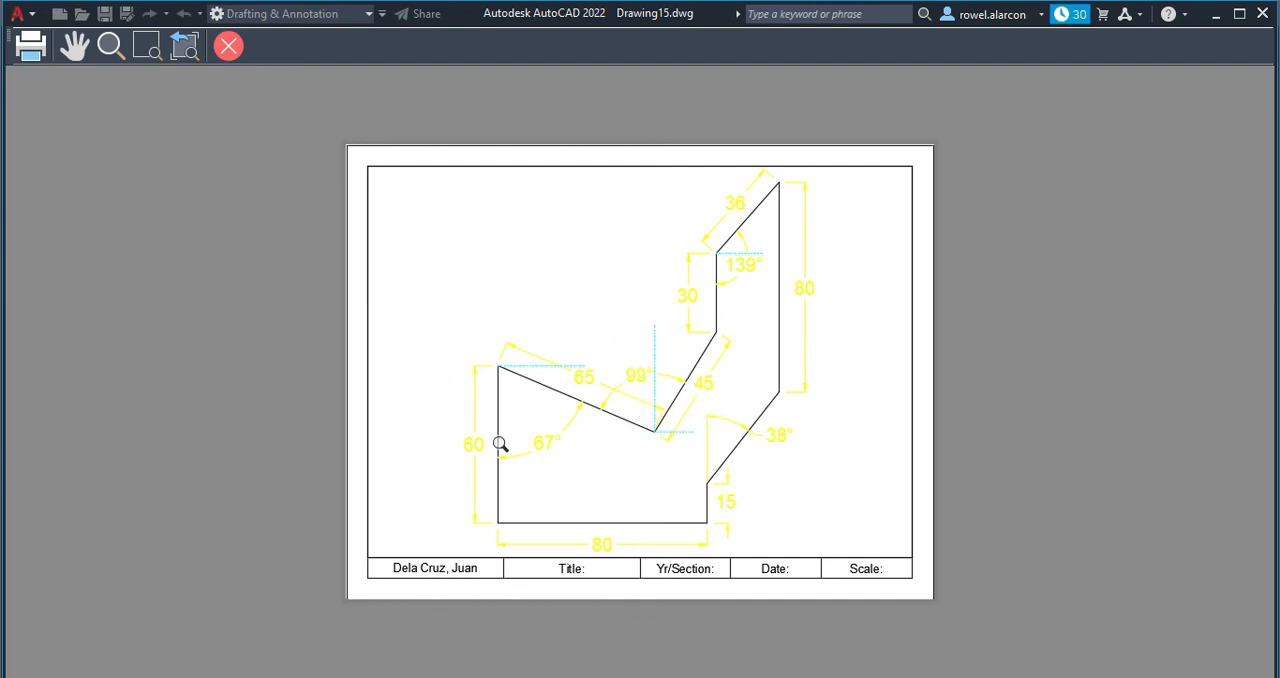
Leave the plot preview and start a PDF export of the current layout into the MY PDF CAD DRAWING folder.
{"action": "key", "text": "Escape"}
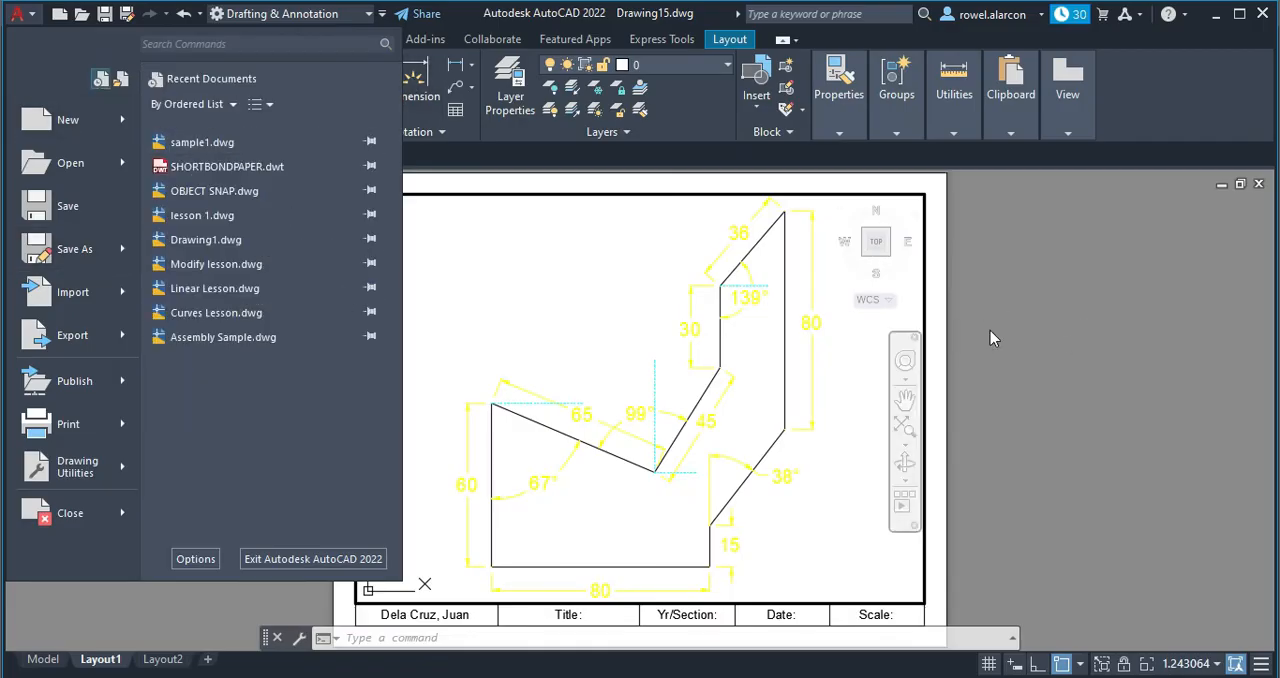
{"action": "left_click", "coordinate": [944, 337]}
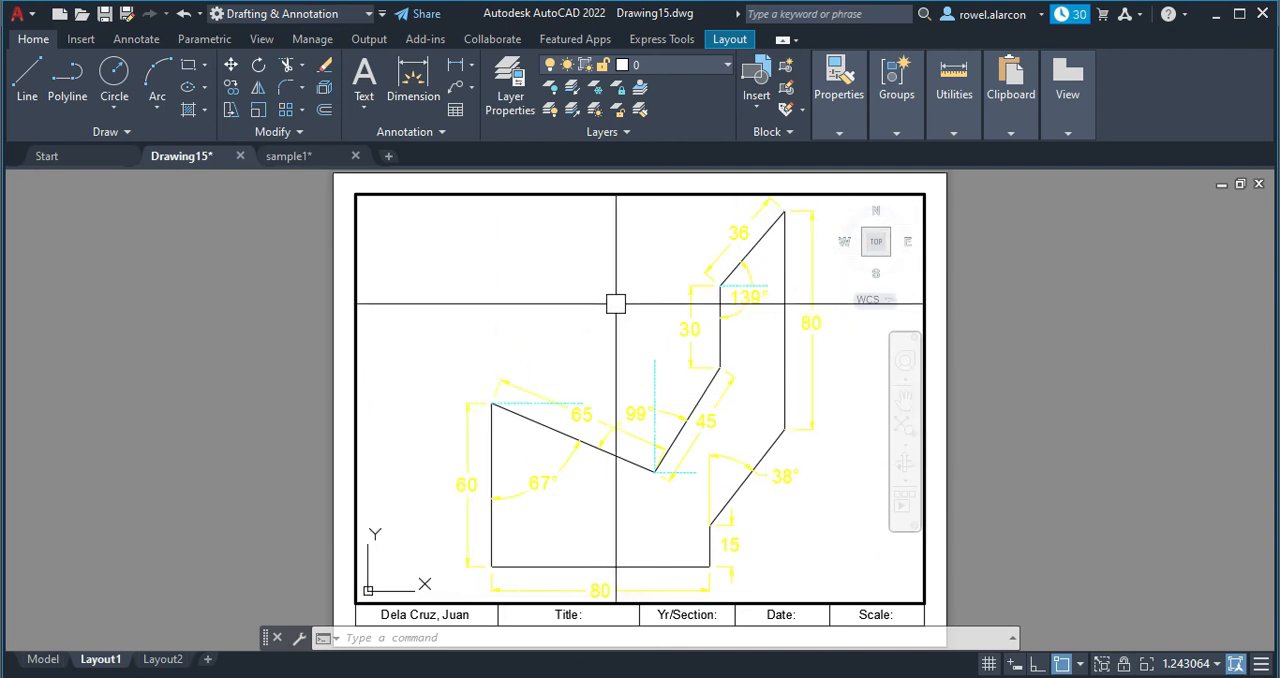
{"action": "left_click", "coordinate": [20, 14]}
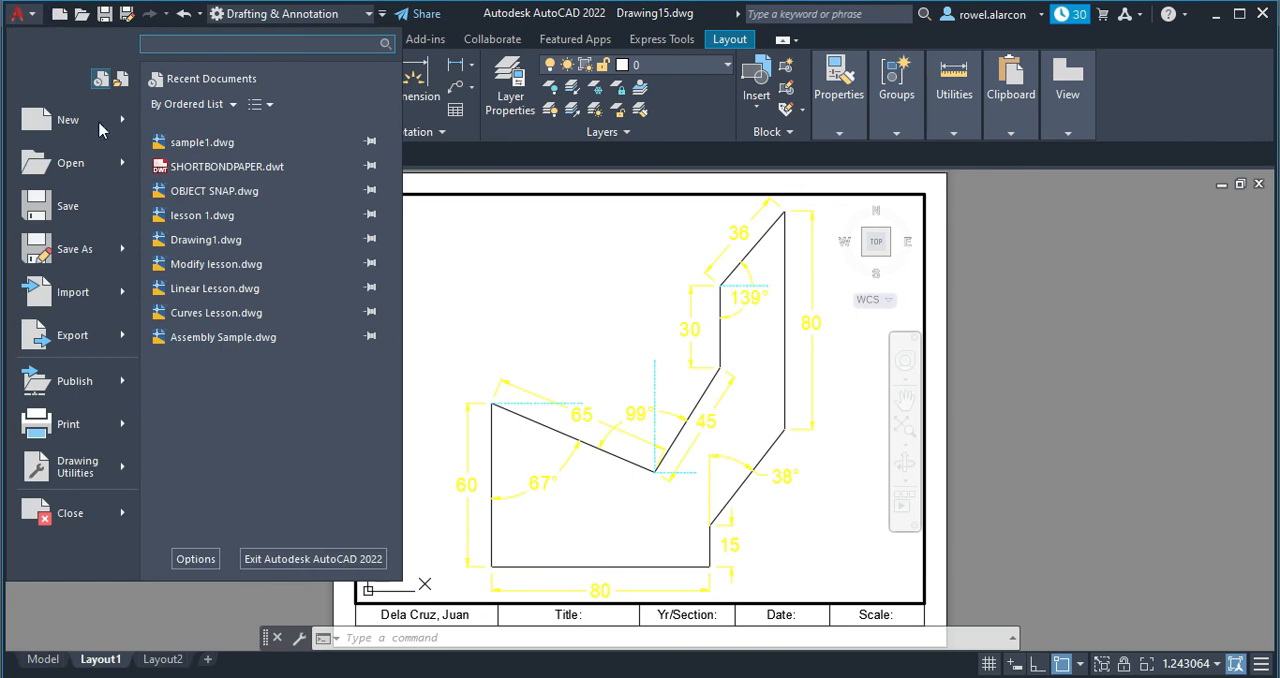
{"action": "mouse_move", "coordinate": [103, 342]}
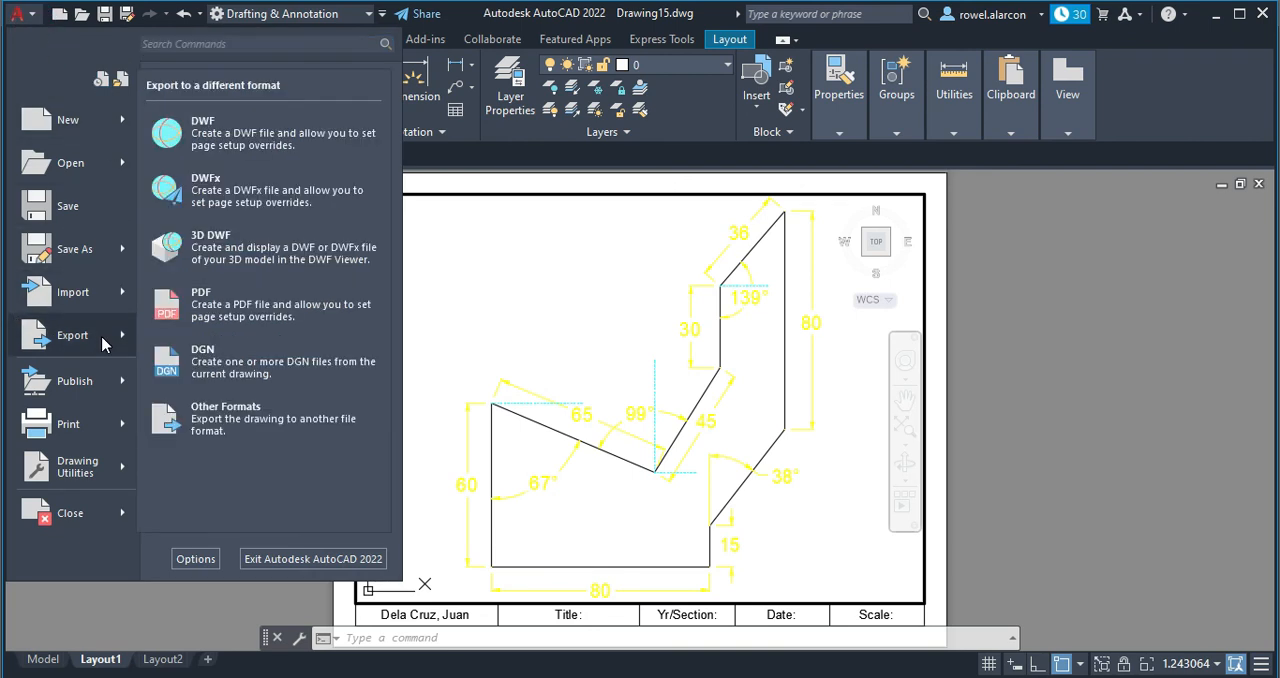
{"action": "left_click", "coordinate": [211, 316]}
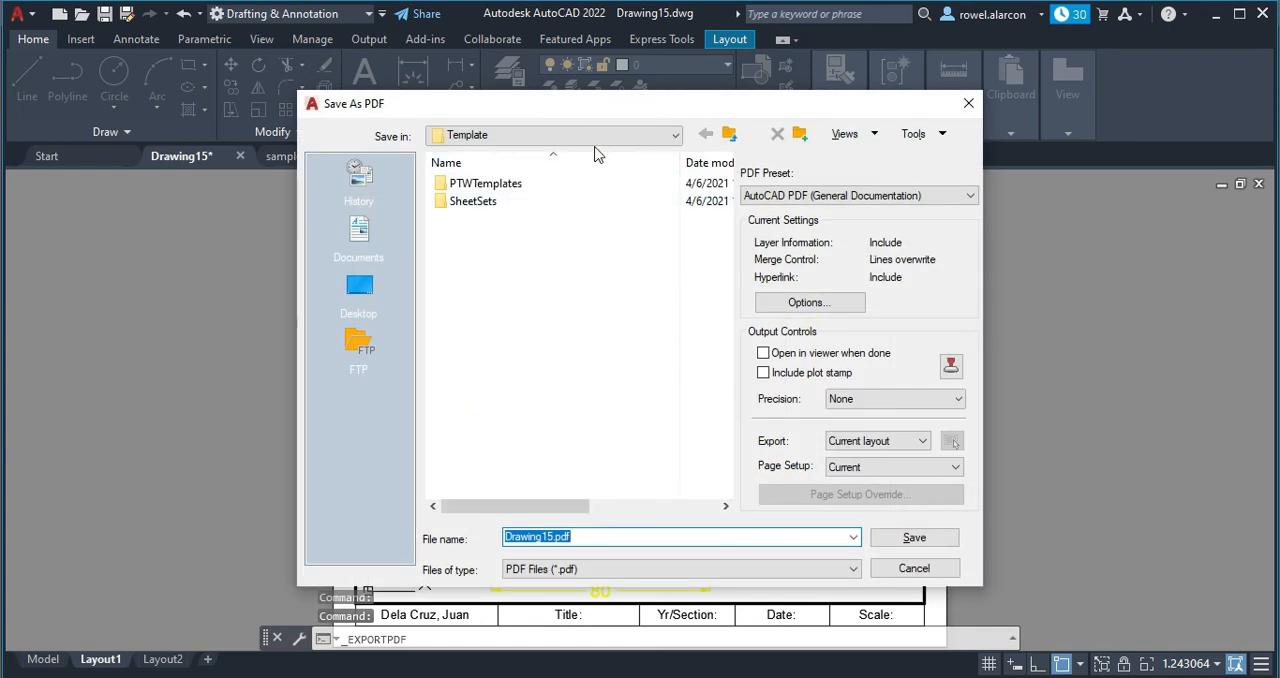
{"action": "left_click", "coordinate": [670, 135]}
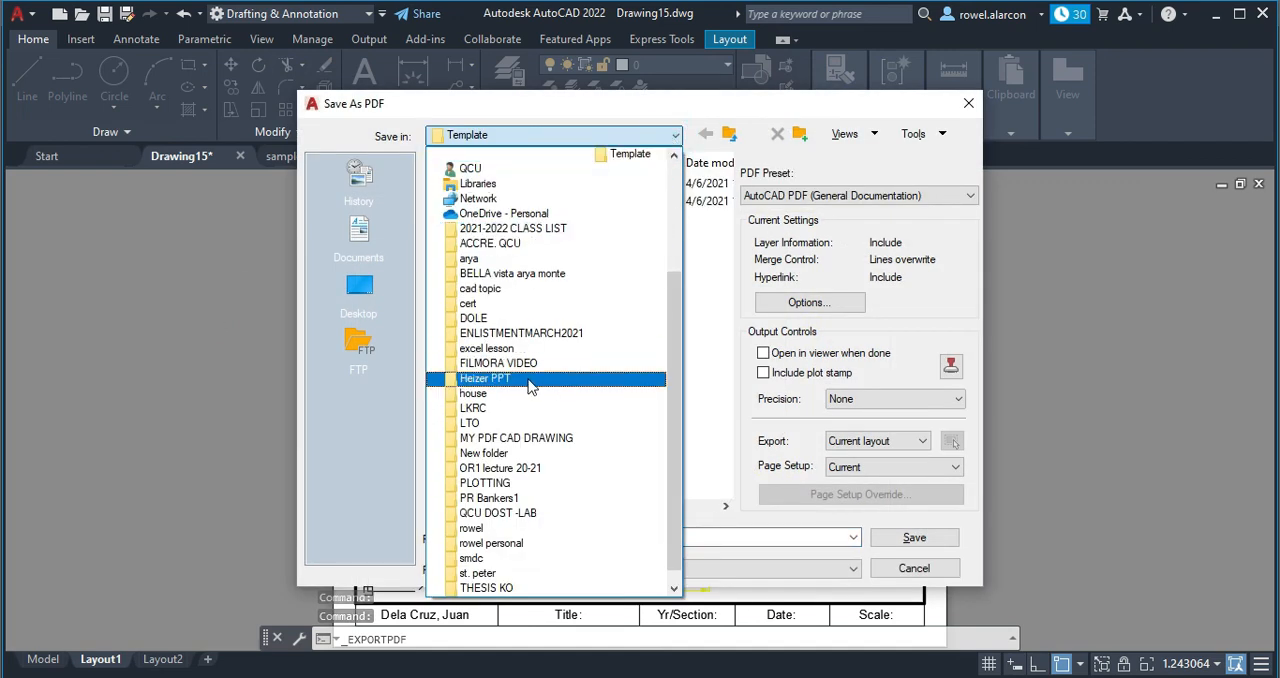
{"action": "left_click", "coordinate": [528, 438]}
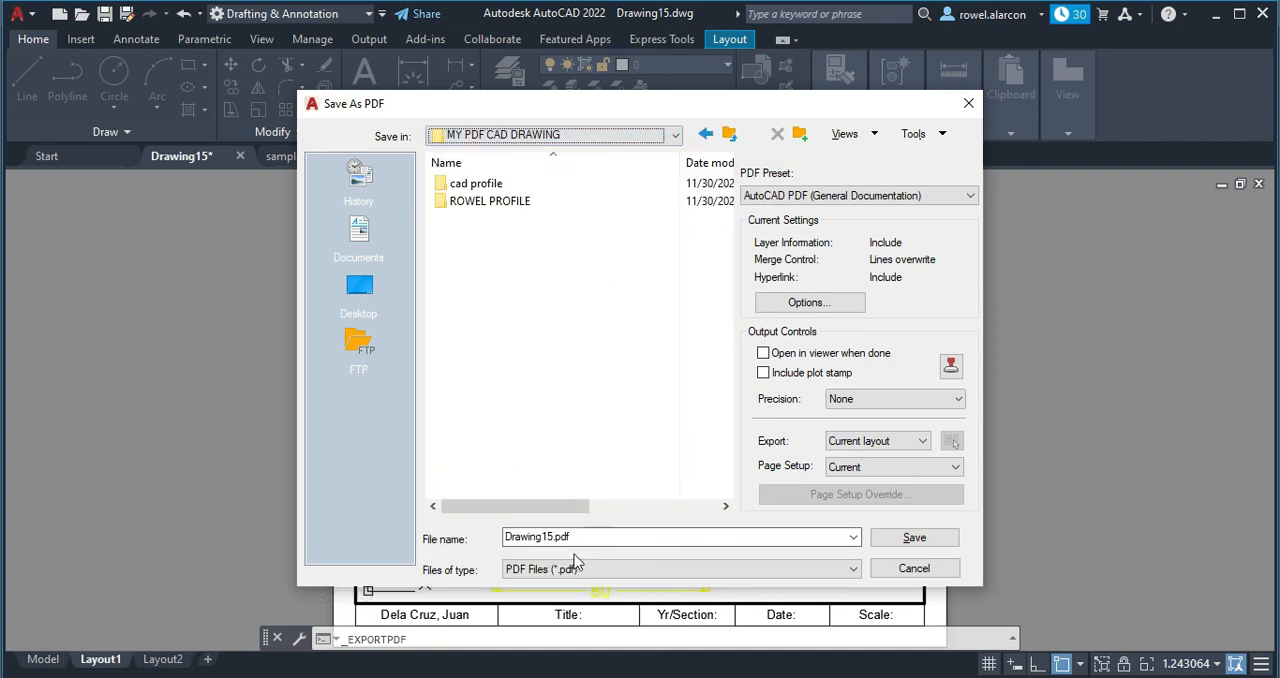
Name the exported file mynewactivity.pdf and save it.
{"action": "double_click", "coordinate": [543, 540]}
{"action": "left_click", "coordinate": [551, 539]}
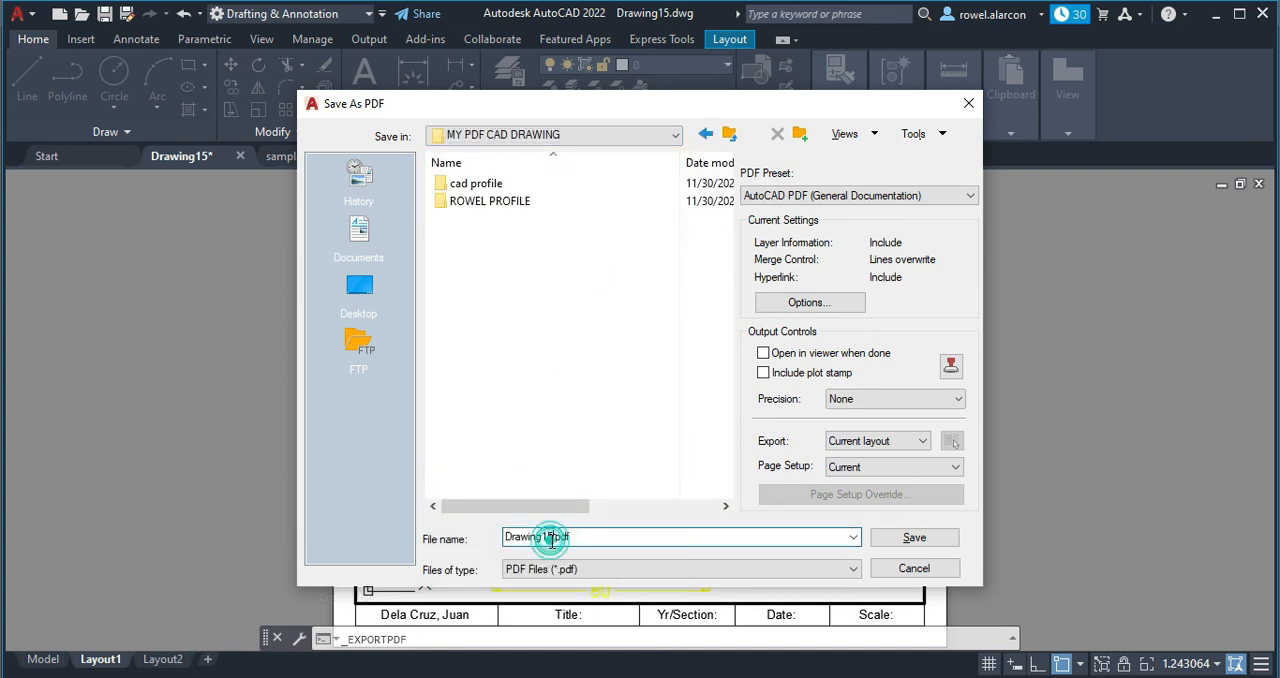
{"action": "key", "text": "BackSpace"}
{"action": "key", "text": "BackSpace"}
{"action": "key", "text": "BackSpace"}
{"action": "key", "text": "BackSpace"}
{"action": "key", "text": "BackSpace"}
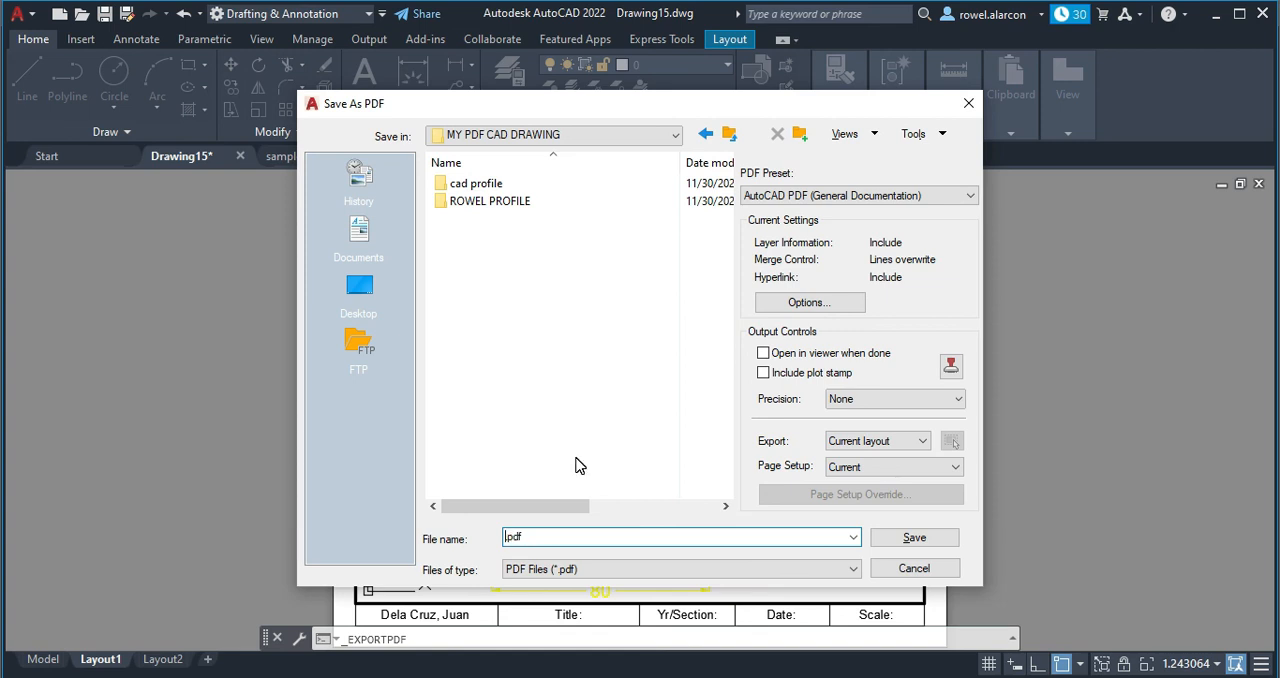
{"action": "type", "text": "m"}
{"action": "type", "text": "ynewactivity"}
{"action": "left_click", "coordinate": [932, 536]}
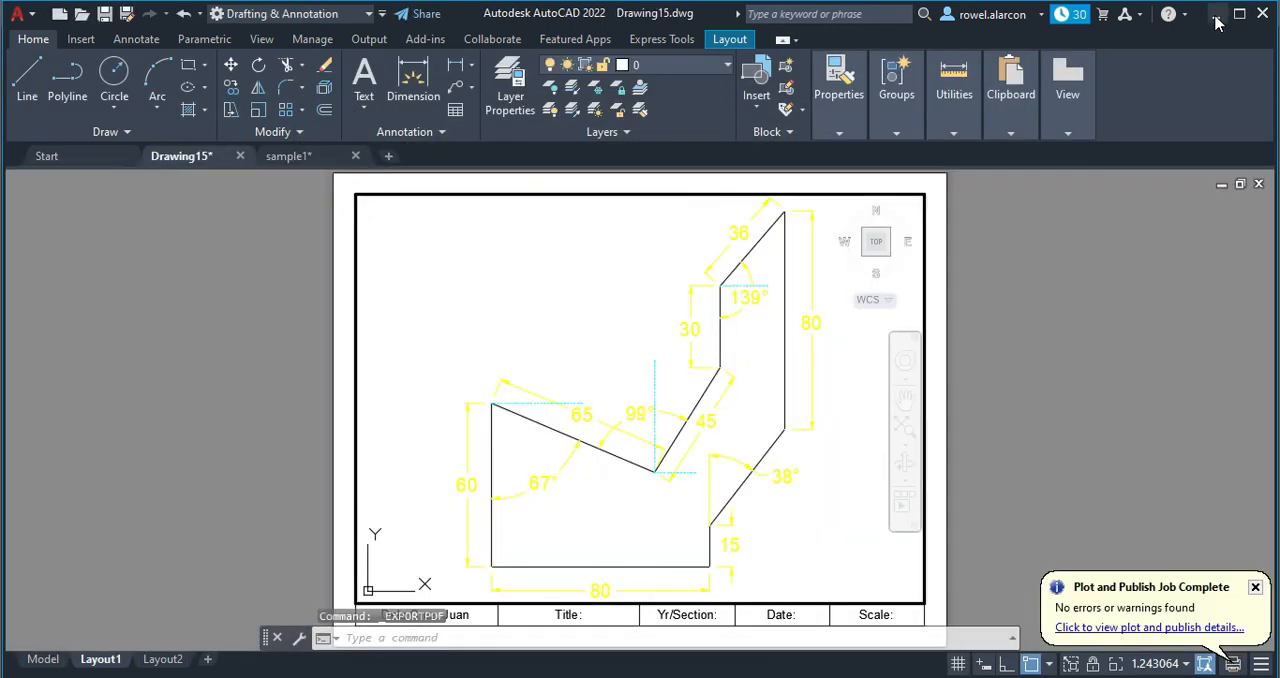
Switch to the desktop and open mynewactivity.pdf from the MY PDF CAD DRAWING folder in a maximized window to check the exported layout.
{"action": "left_click", "coordinate": [1216, 18]}
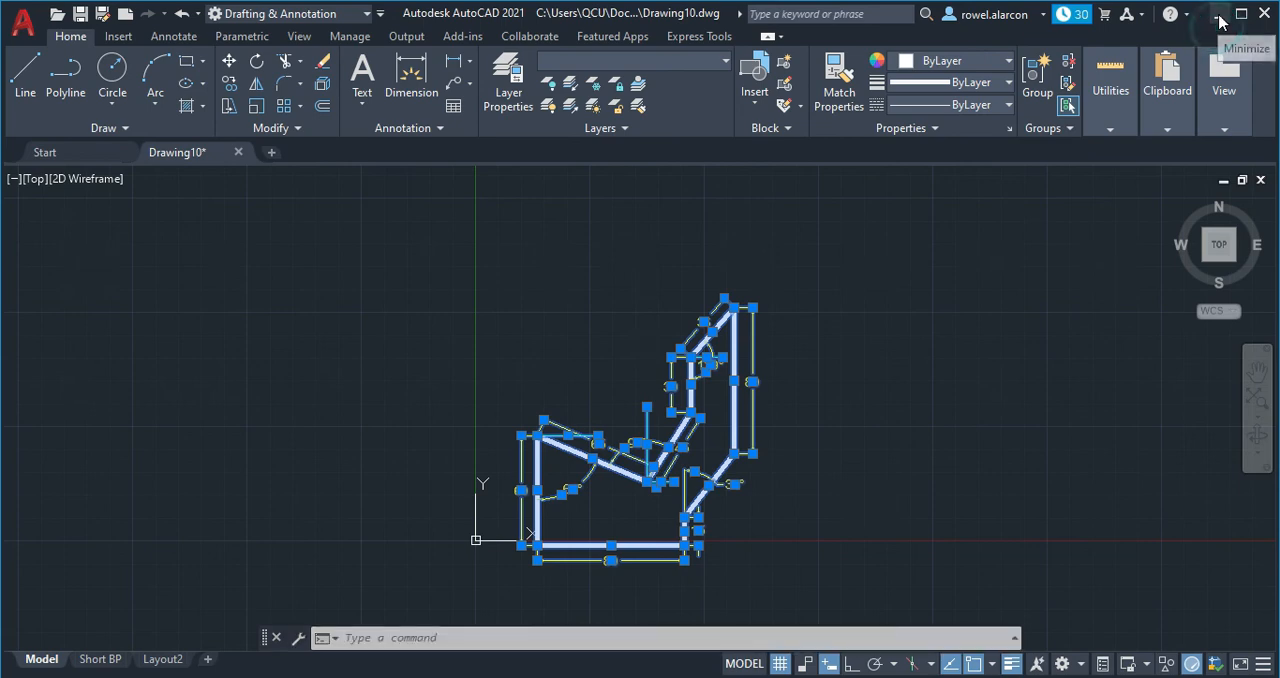
{"action": "left_click", "coordinate": [1220, 18]}
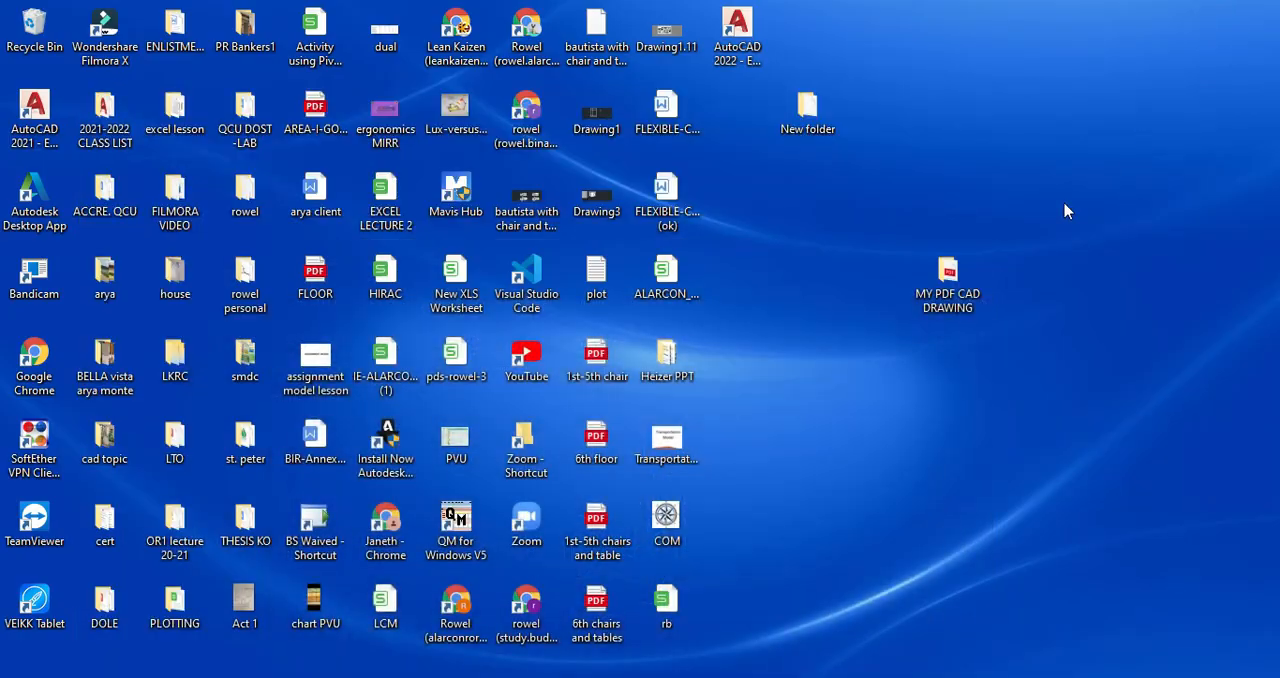
{"action": "double_click", "coordinate": [948, 275]}
{"action": "double_click", "coordinate": [305, 254]}
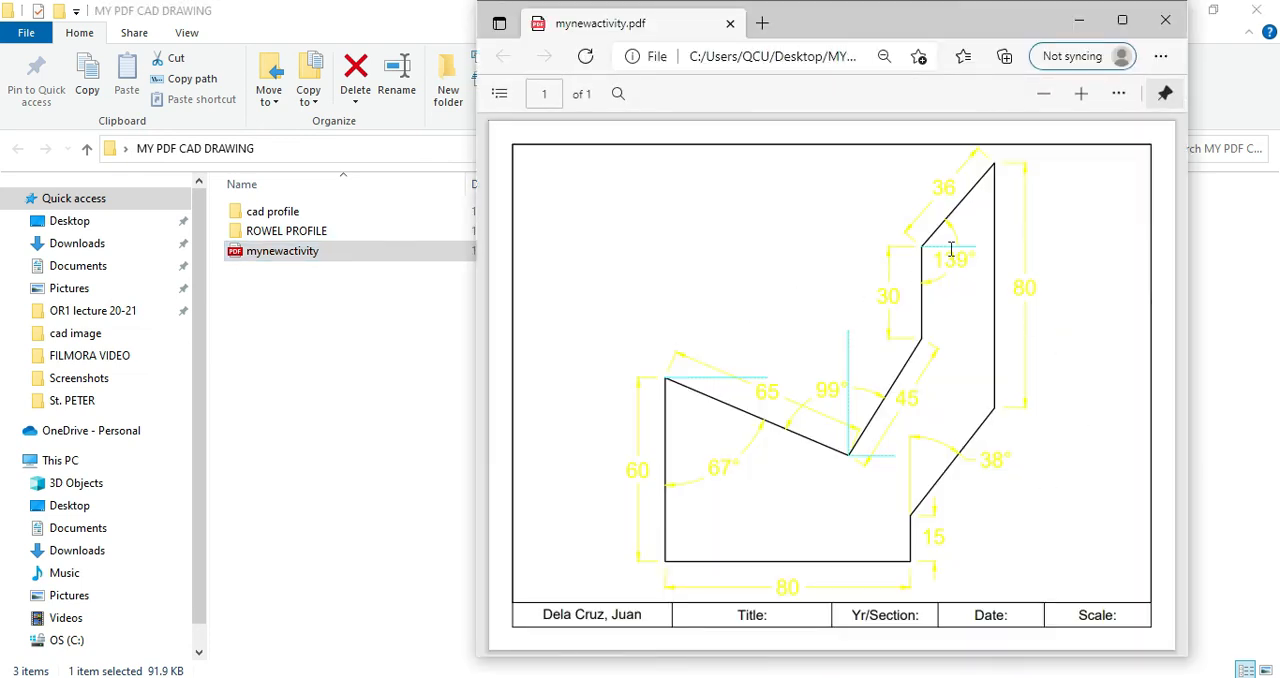
{"action": "left_click", "coordinate": [1124, 26]}
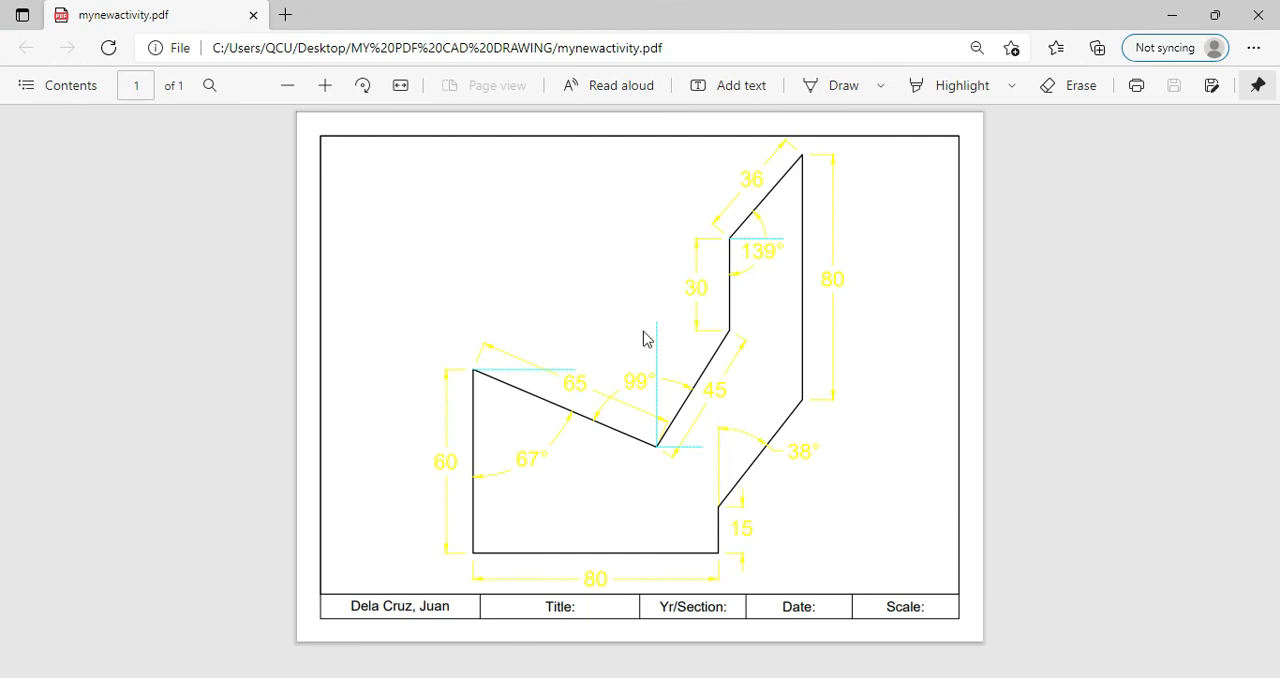